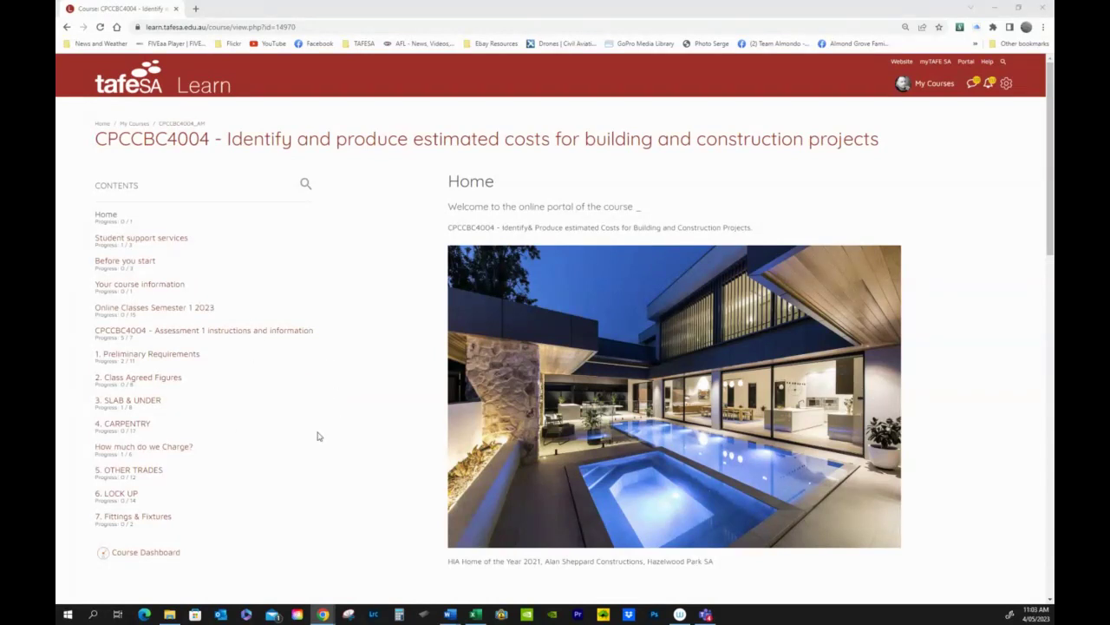
Switch to the Semester 1 2023 student record workbook in Excel, review the Estimated Costs class progress, and return to the course page.
mouse_move(477, 616)
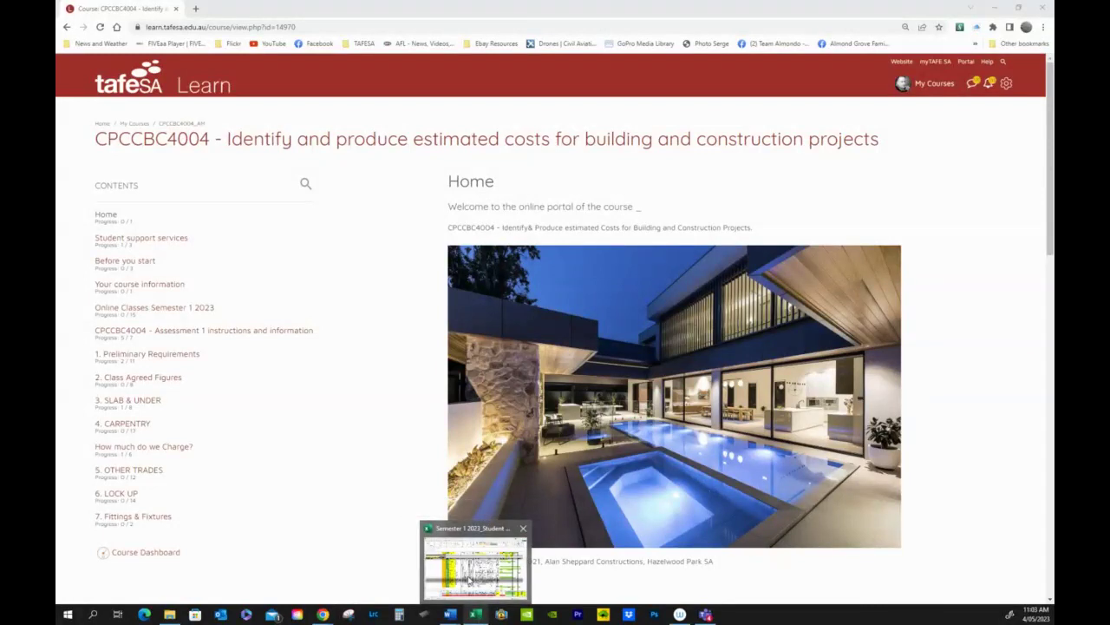
click(473, 574)
scroll(476, 379, up, 1)
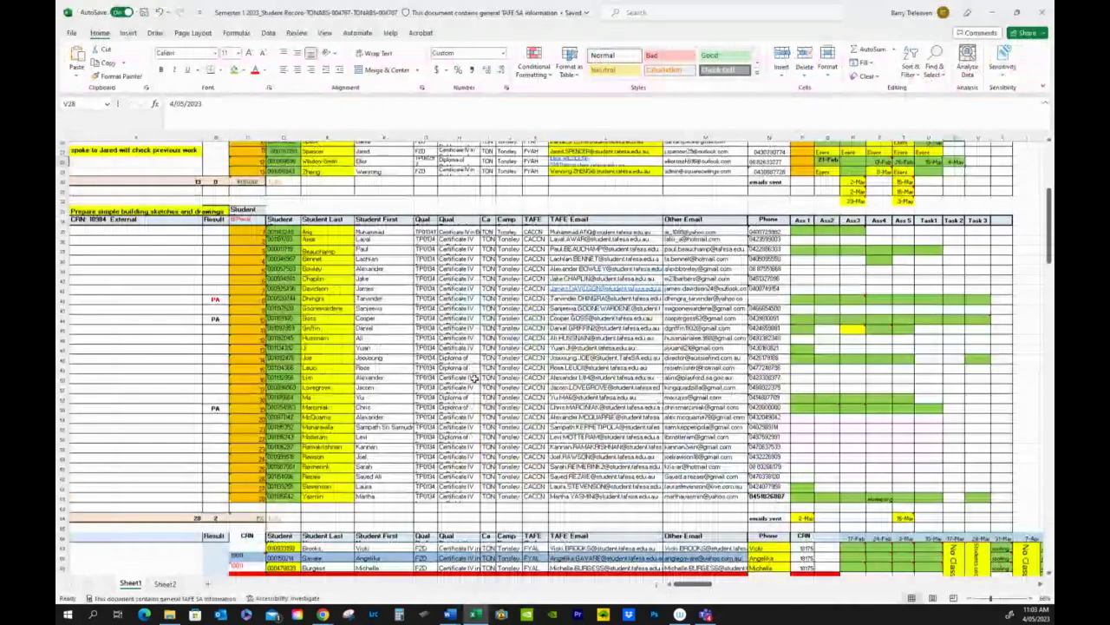
scroll(475, 380, up, 8)
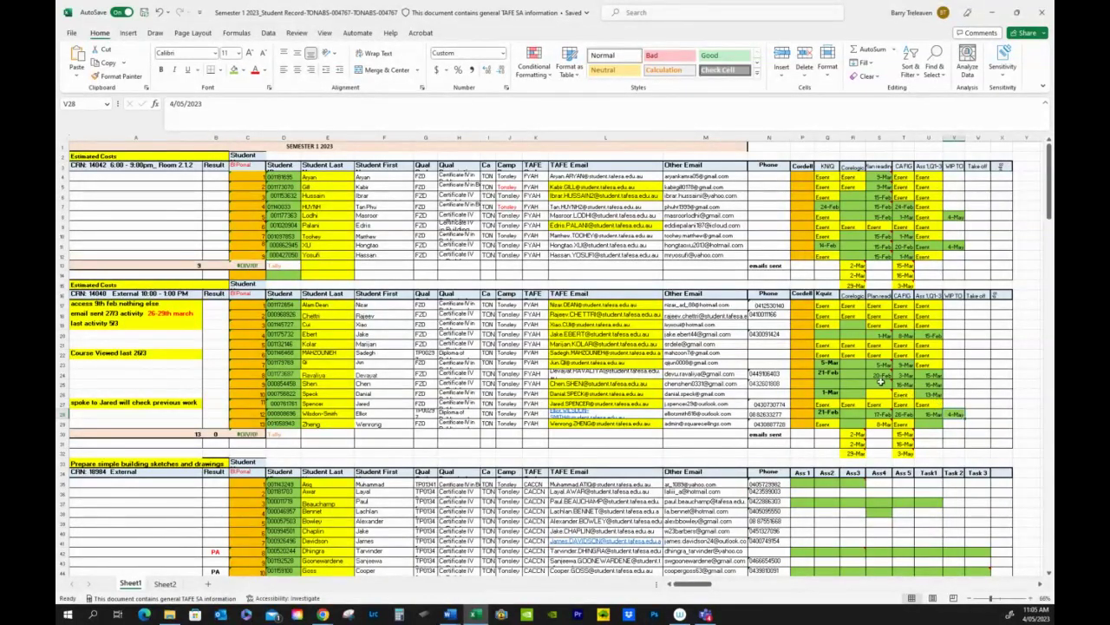
mouse_move(871, 379)
mouse_move(905, 442)
click(994, 16)
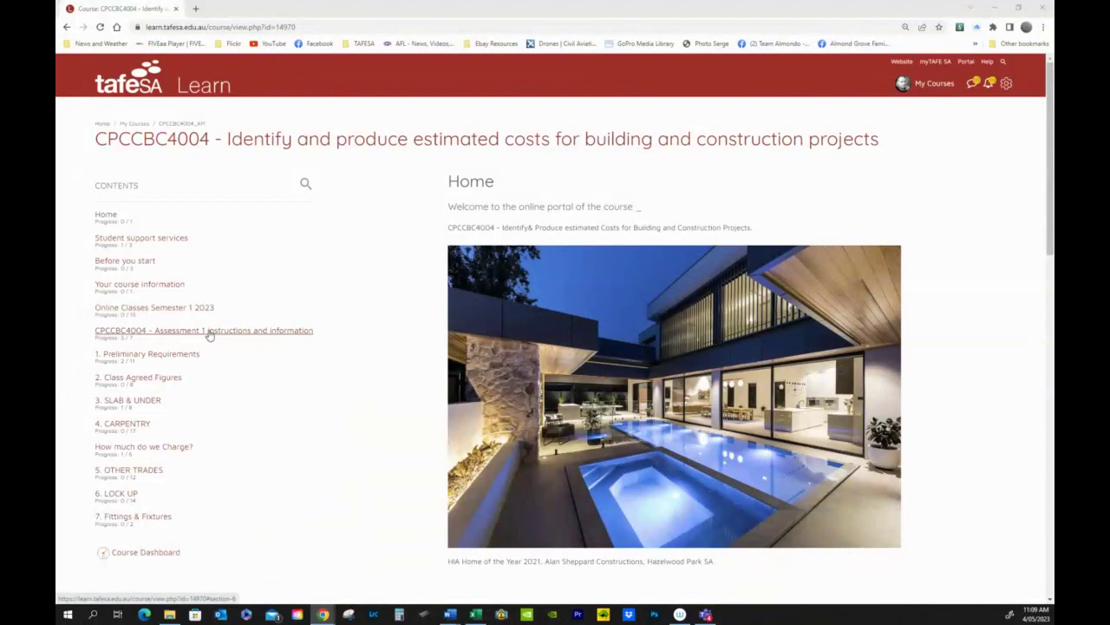
Review the CPCCBC4004 Assessment 1 instructions section, including its required PPT resources and upload requirements, and return to the course home.
click(170, 335)
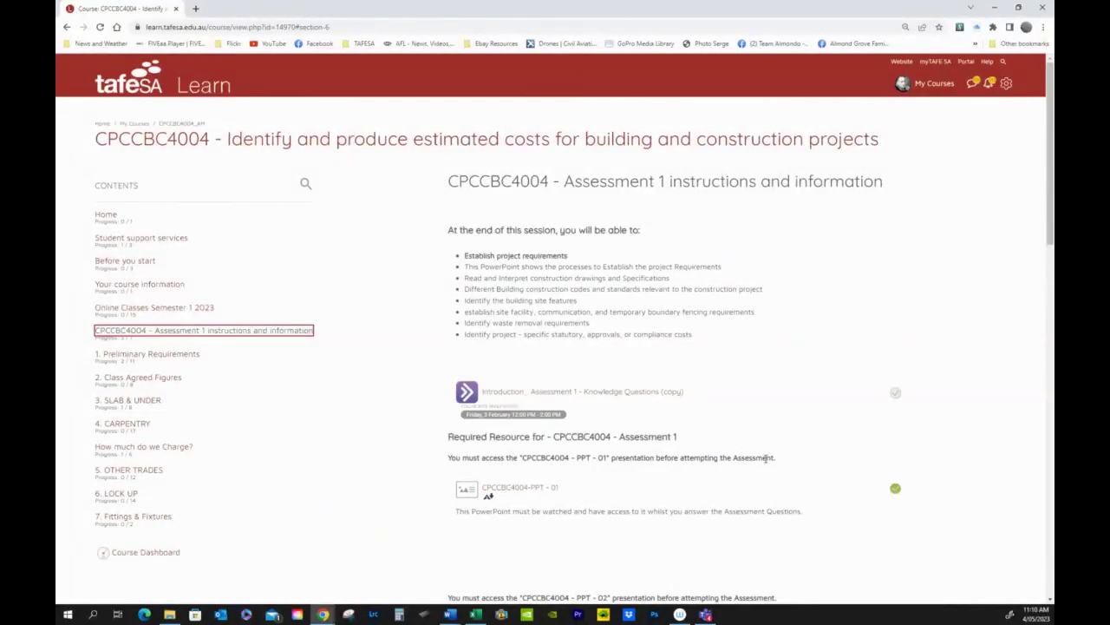
scroll(769, 460, down, 3)
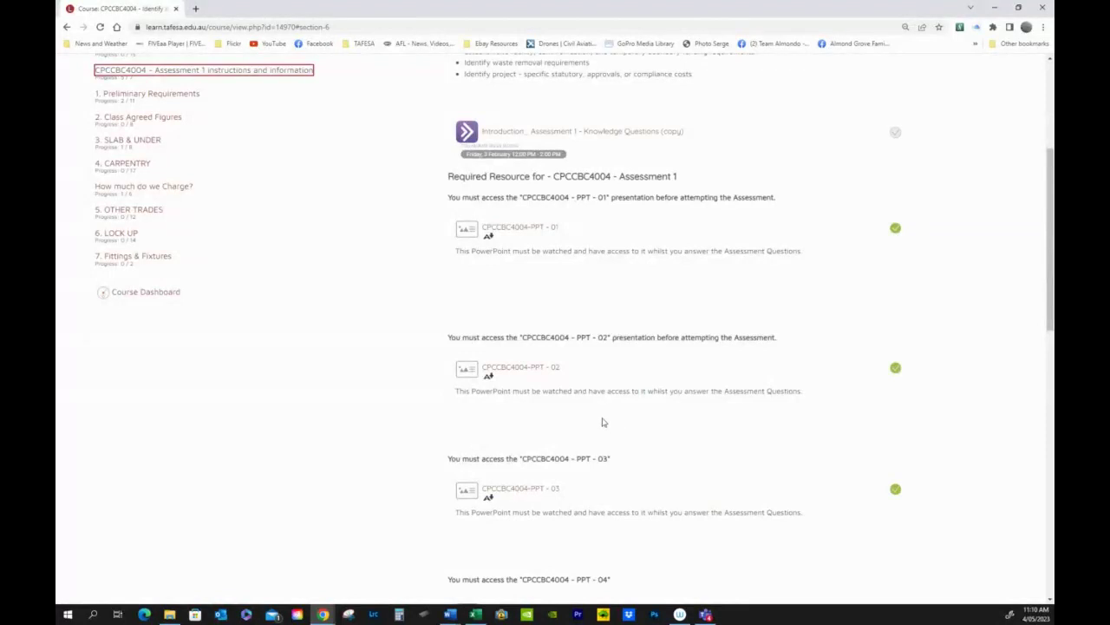
scroll(733, 464, down, 1)
scroll(733, 464, down, 2)
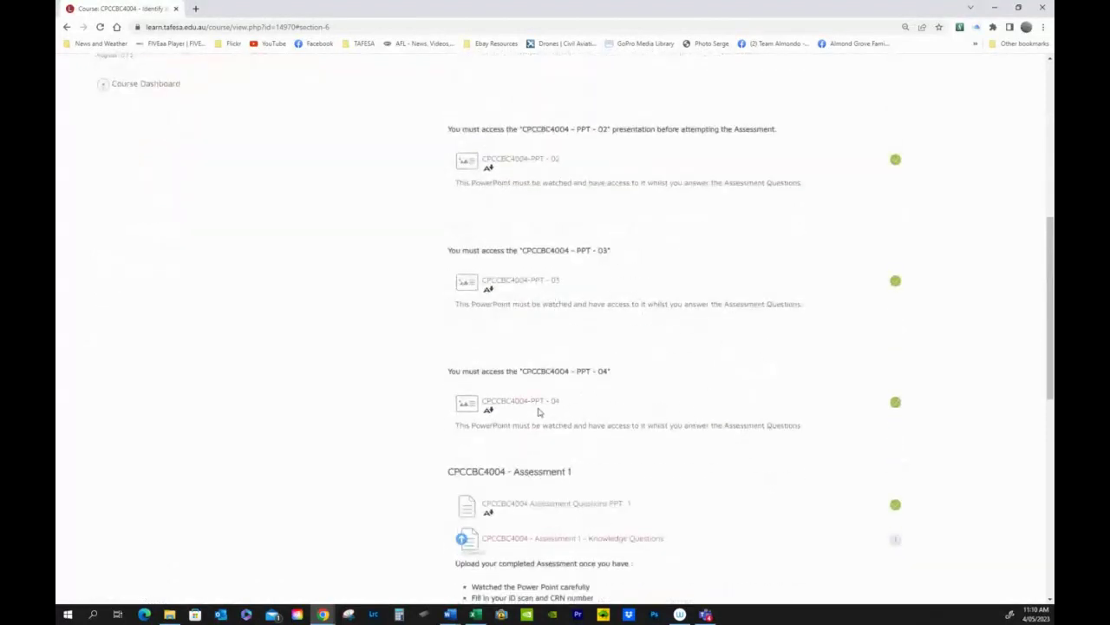
scroll(777, 469, down, 3)
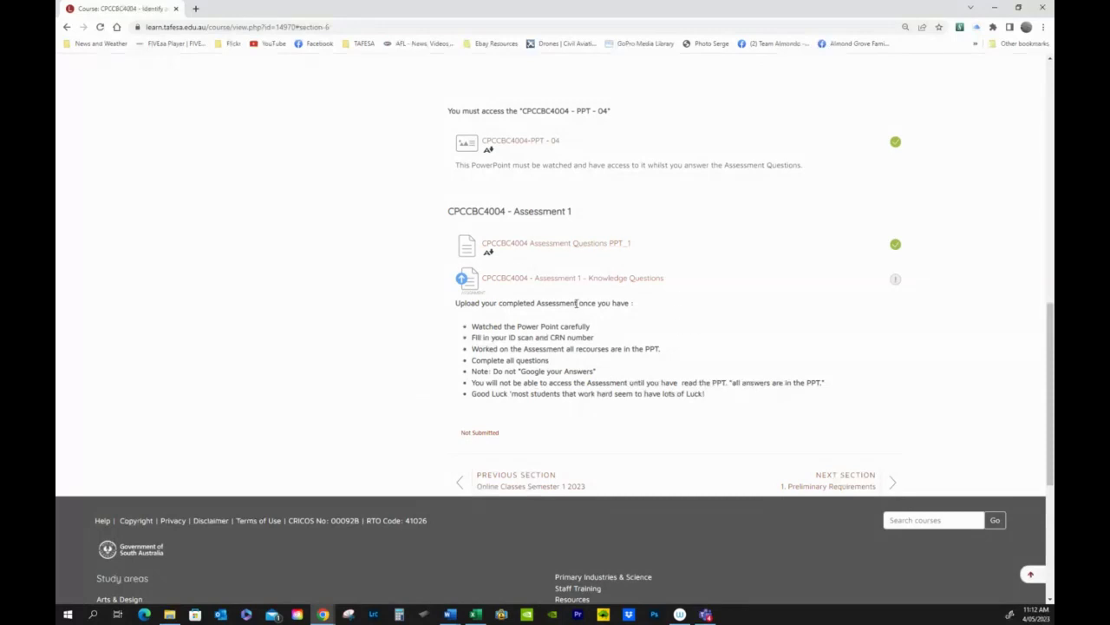
click(67, 29)
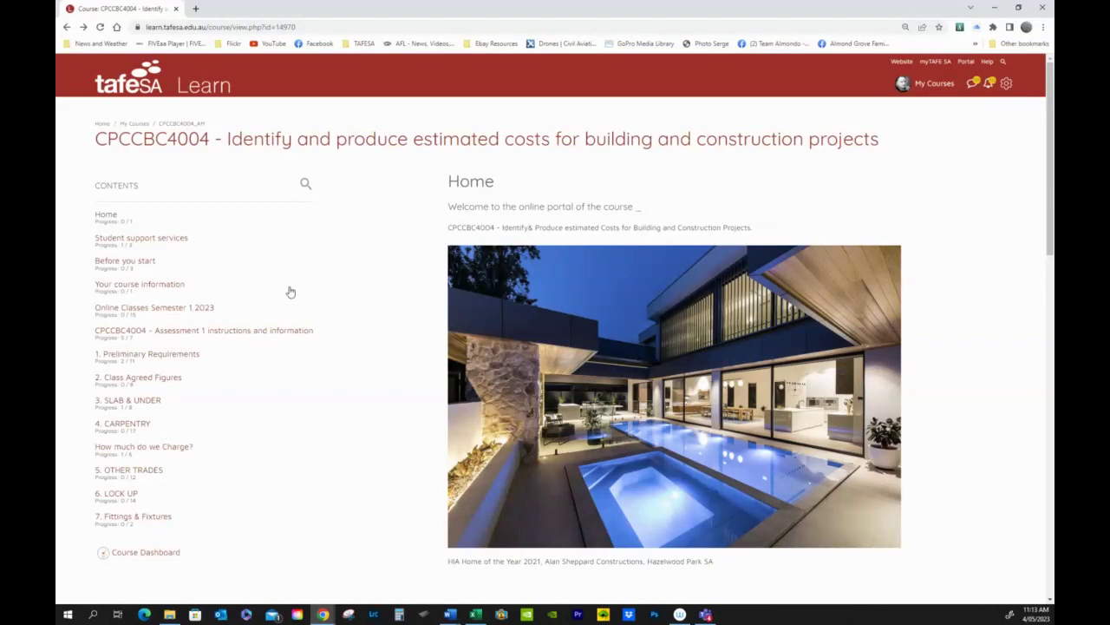
Open the Online Classes Semester 1 2023 section and examine its class recordings, How Much Do We Charge videos and Work in Progress Upload session.
click(160, 309)
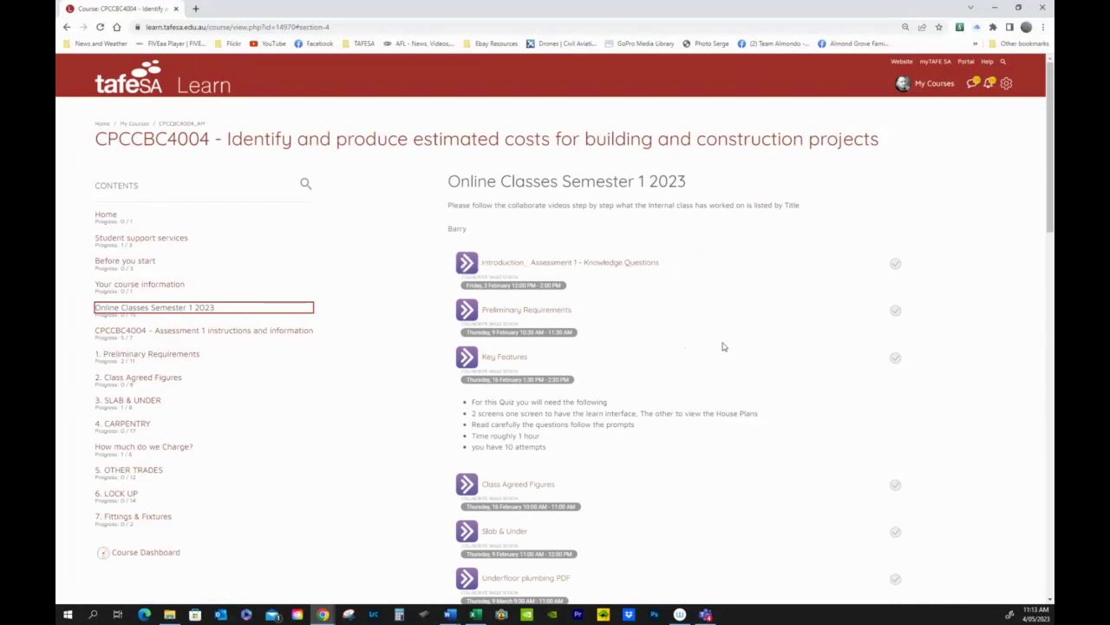
scroll(562, 379, down, 3)
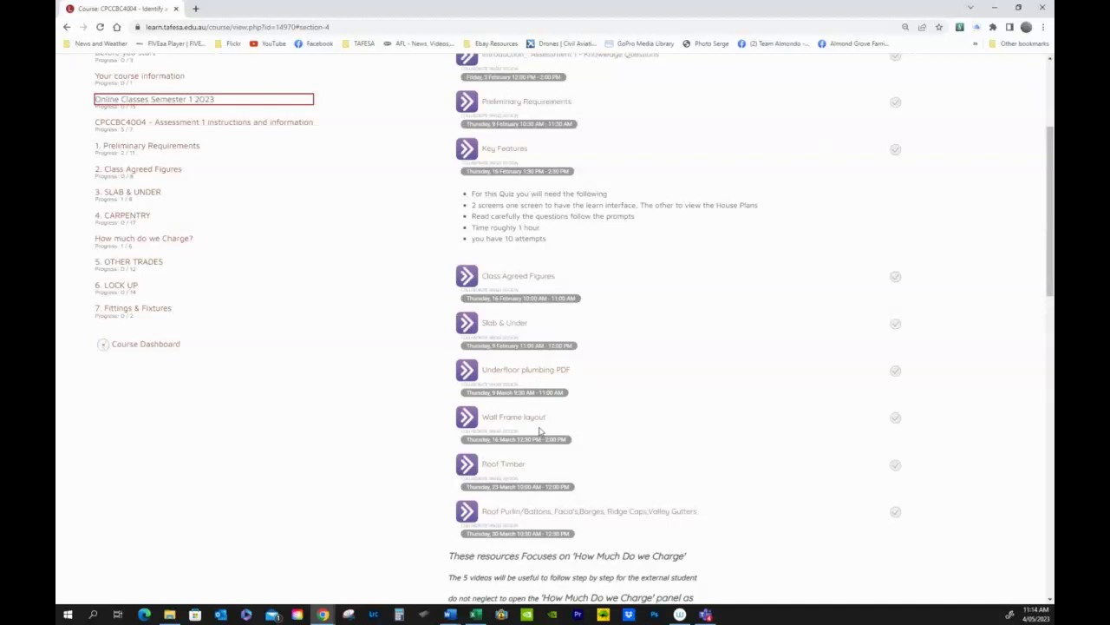
scroll(538, 430, down, 1)
scroll(539, 431, down, 2)
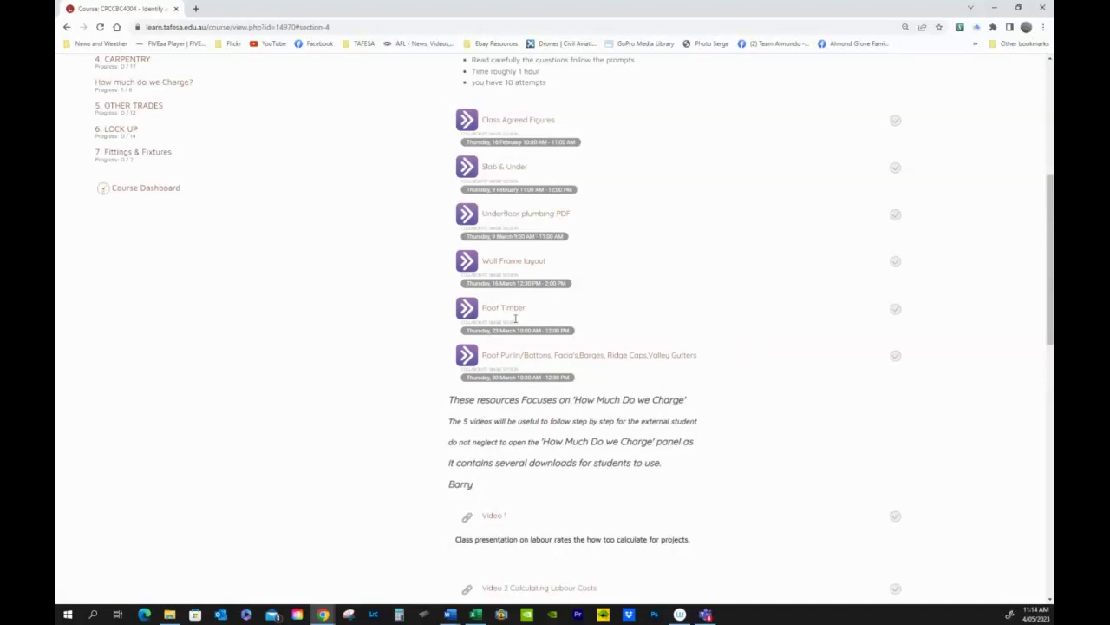
scroll(680, 379, down, 3)
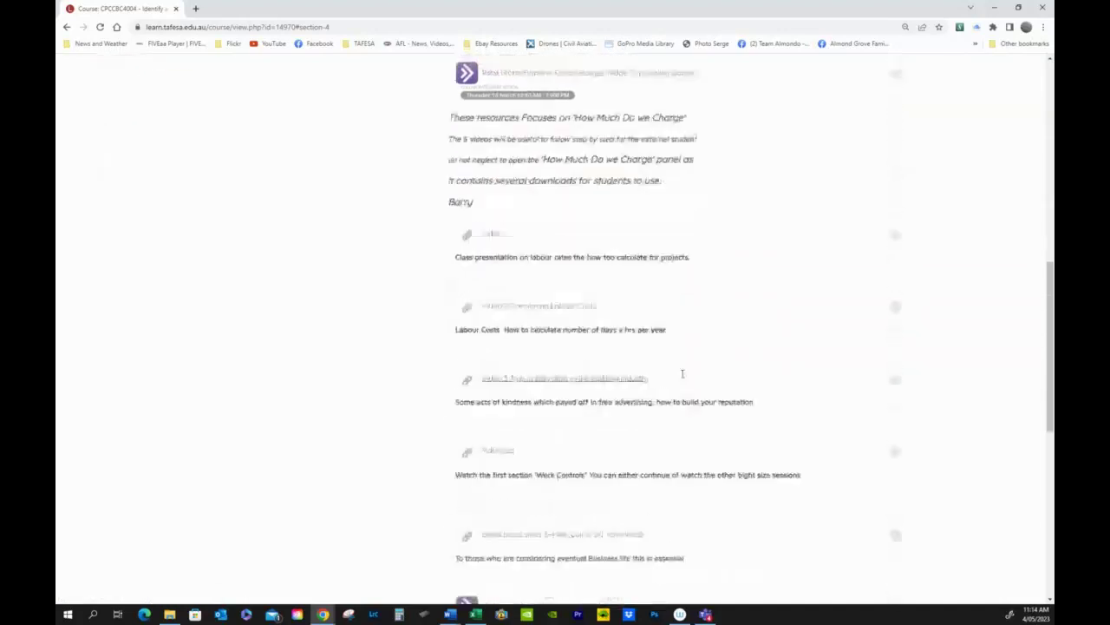
scroll(682, 373, down, 3)
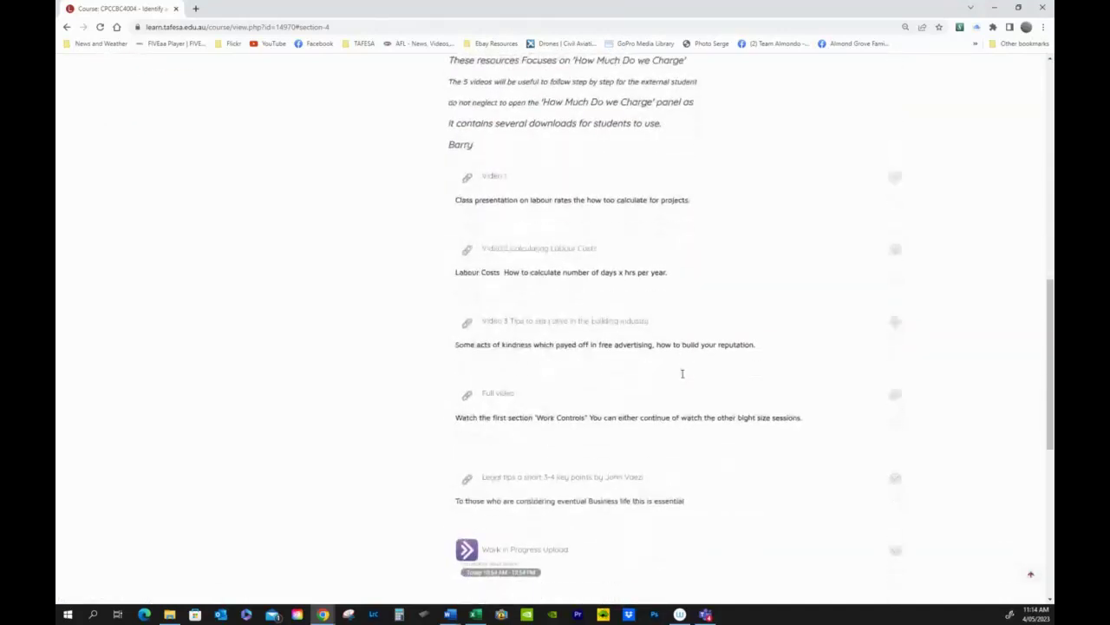
scroll(682, 375, up, 2)
scroll(682, 378, up, 1)
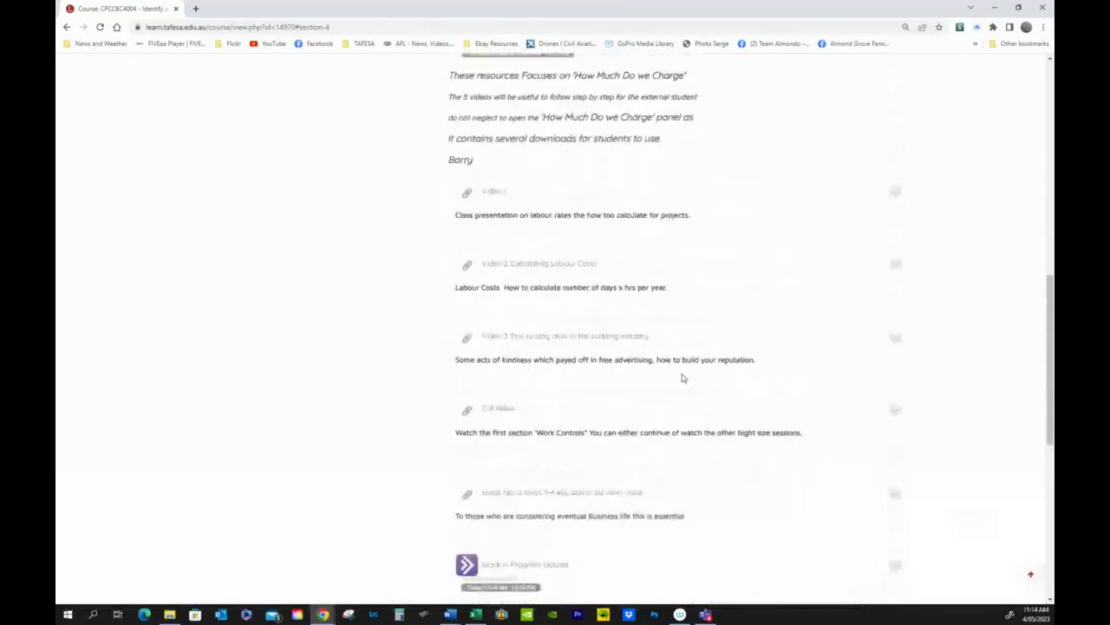
scroll(682, 378, down, 2)
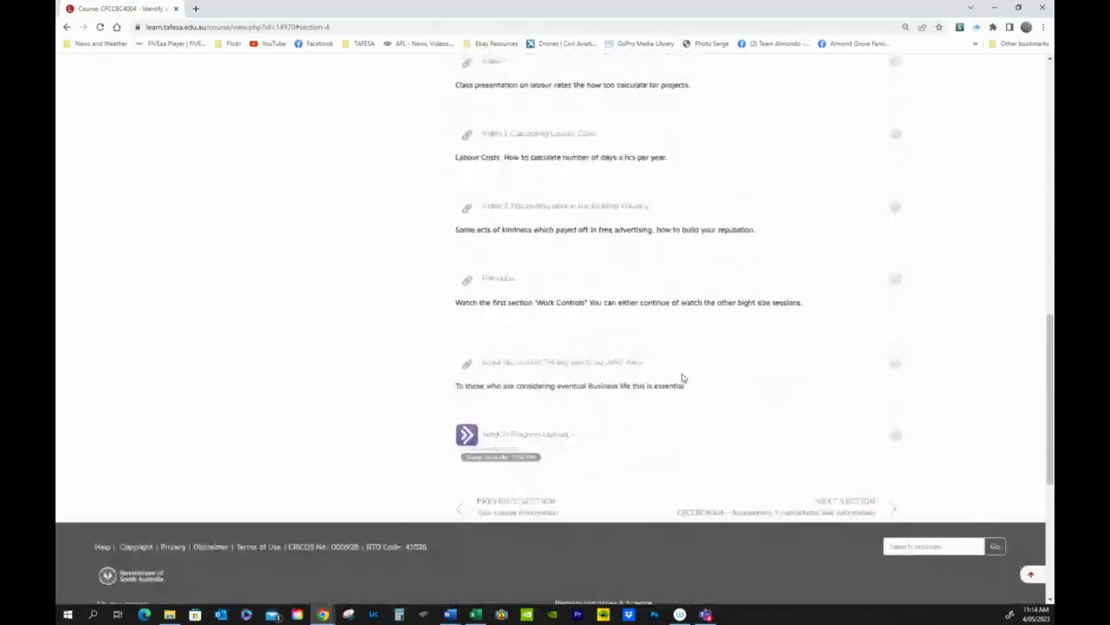
scroll(682, 378, down, 1)
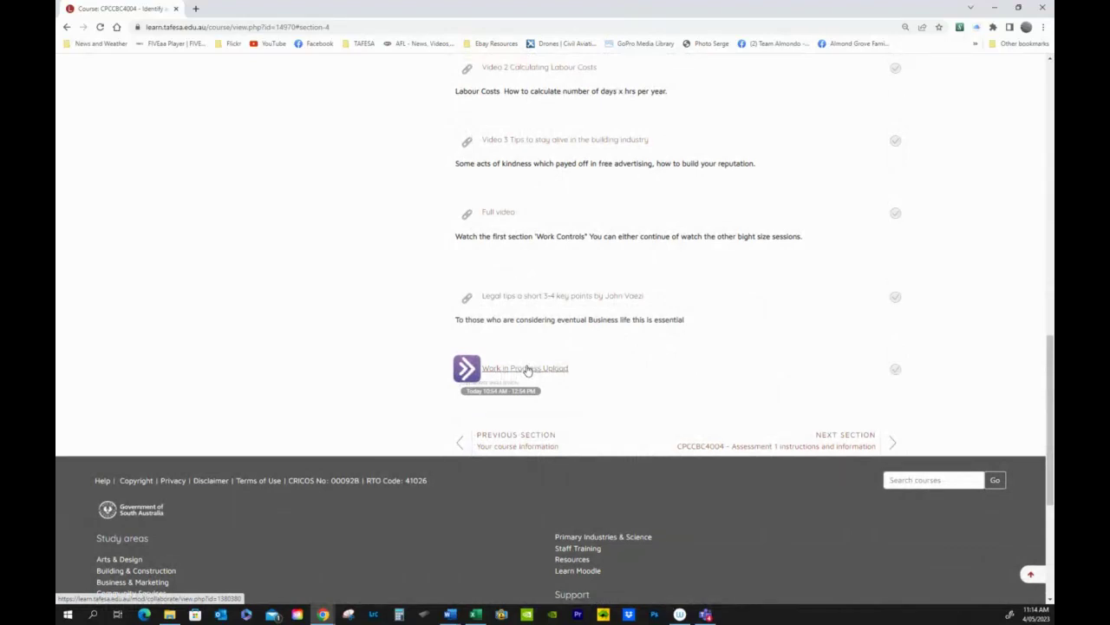
scroll(418, 361, up, 1)
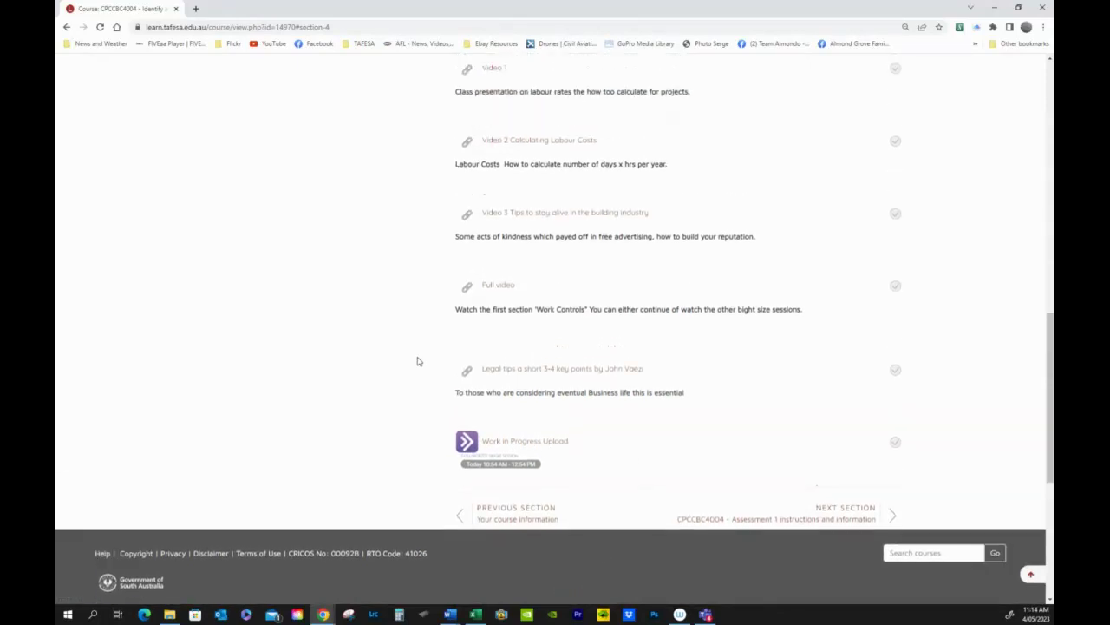
scroll(418, 361, up, 6)
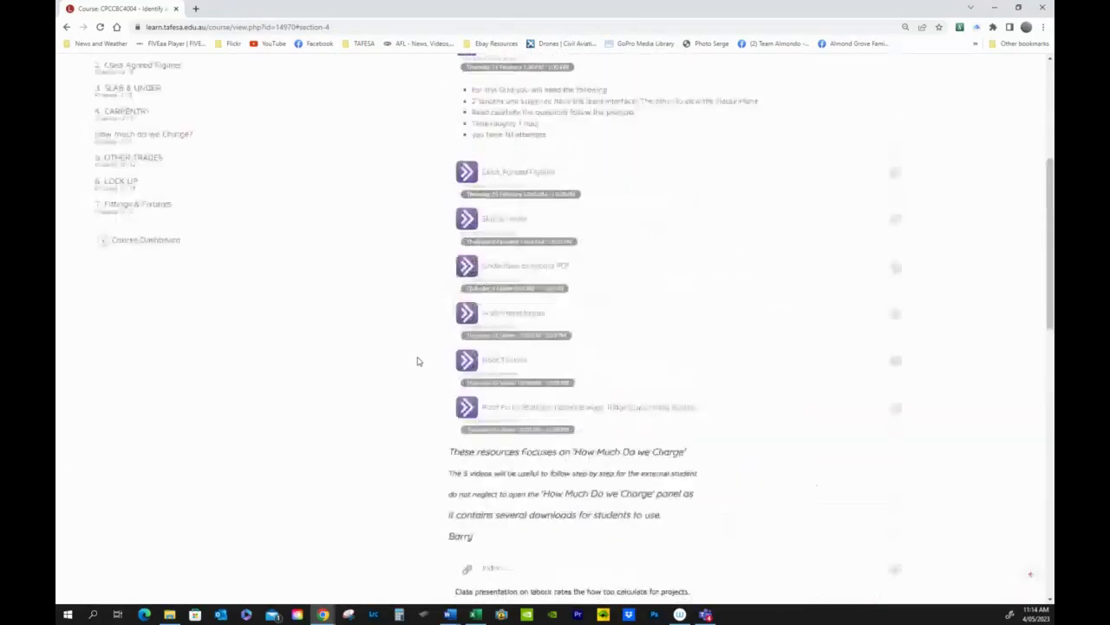
scroll(418, 361, up, 3)
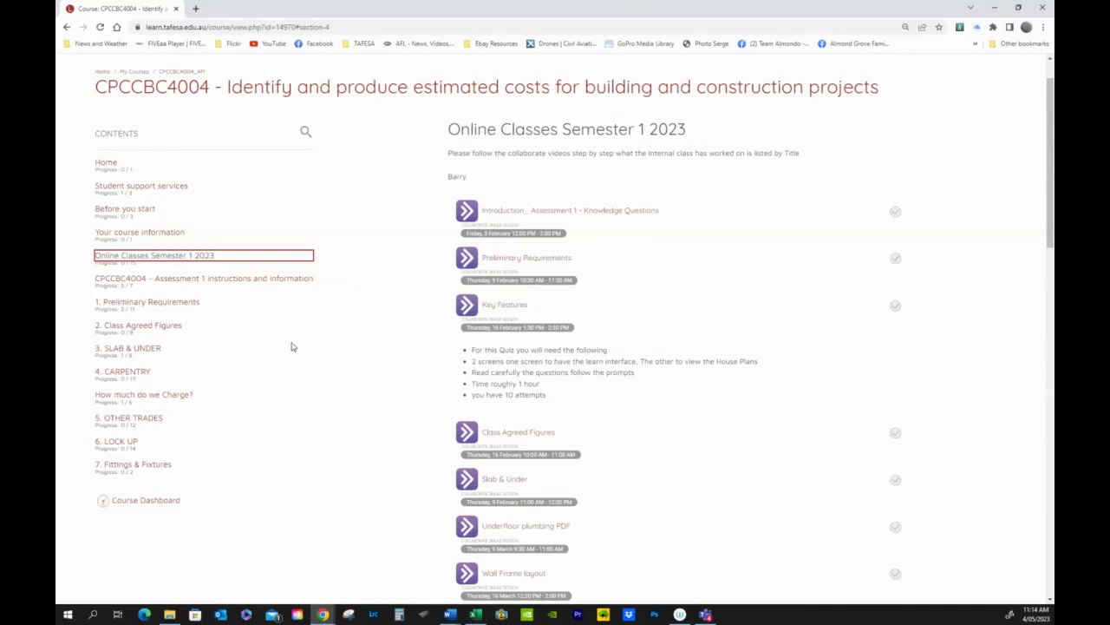
Download the student master spreadsheet from the Final Spreadsheet Class Agreed Figures Semester 1 2023 folder in section 2 and open it in Excel.
click(162, 327)
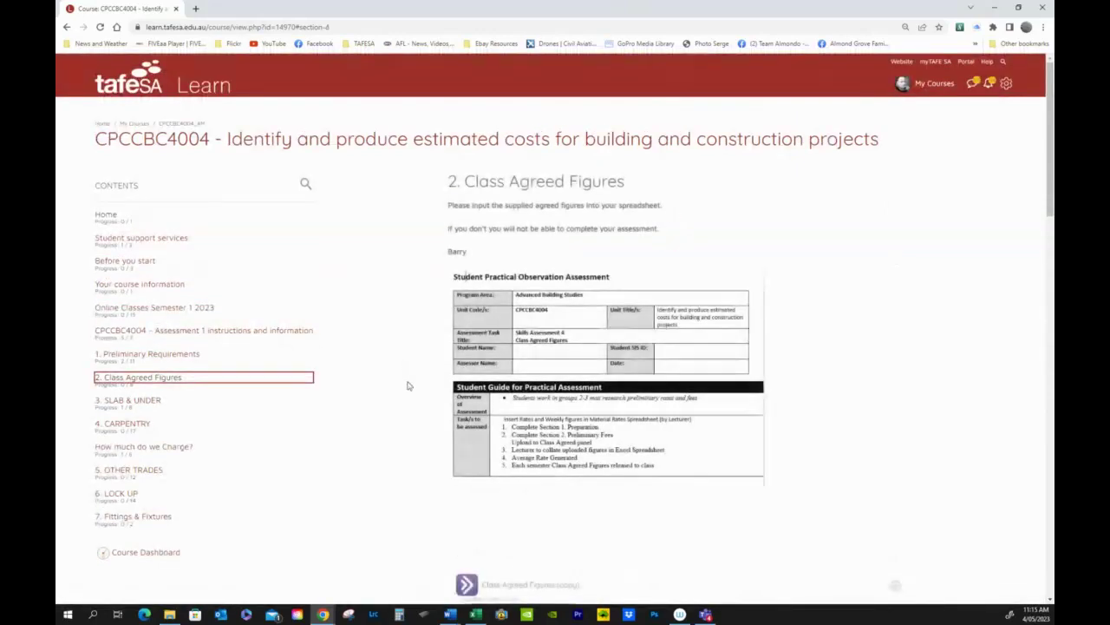
scroll(608, 385, down, 5)
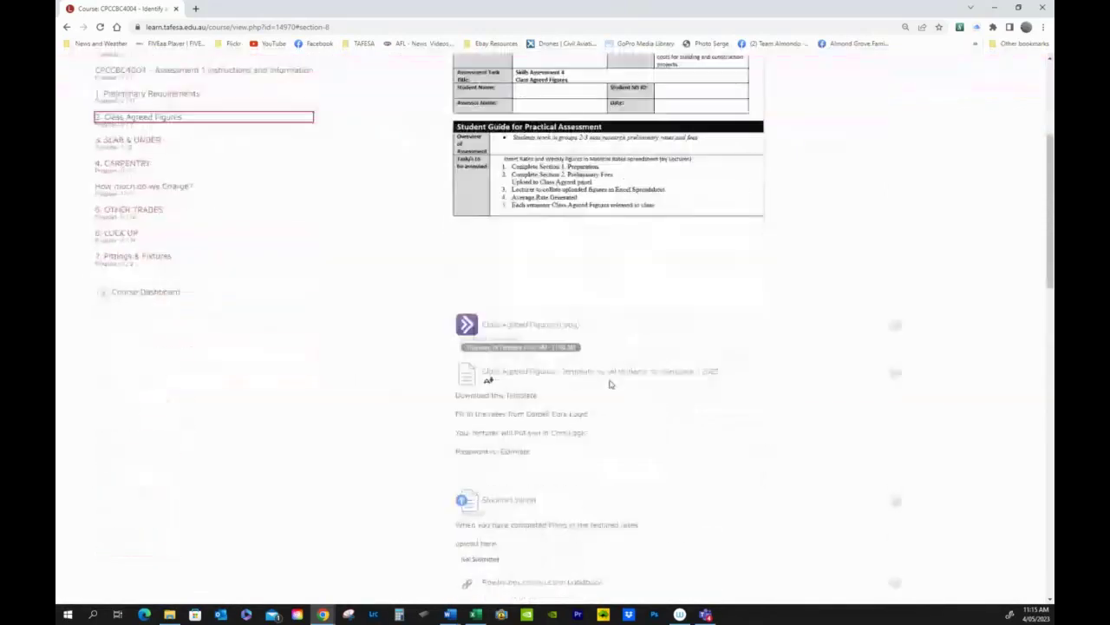
scroll(608, 384, down, 6)
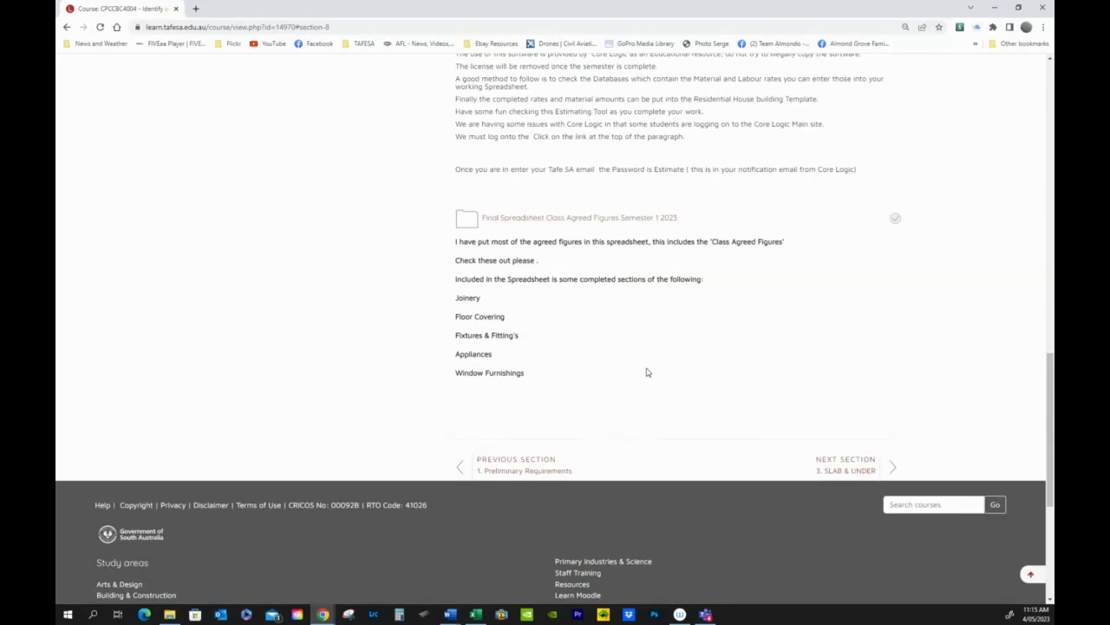
click(561, 222)
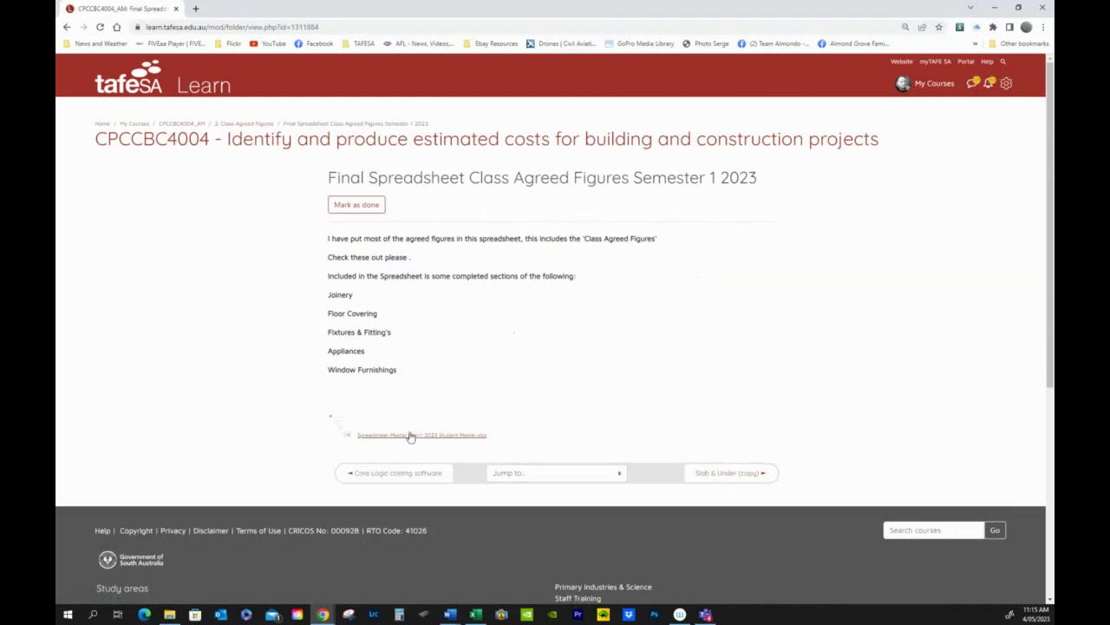
click(390, 438)
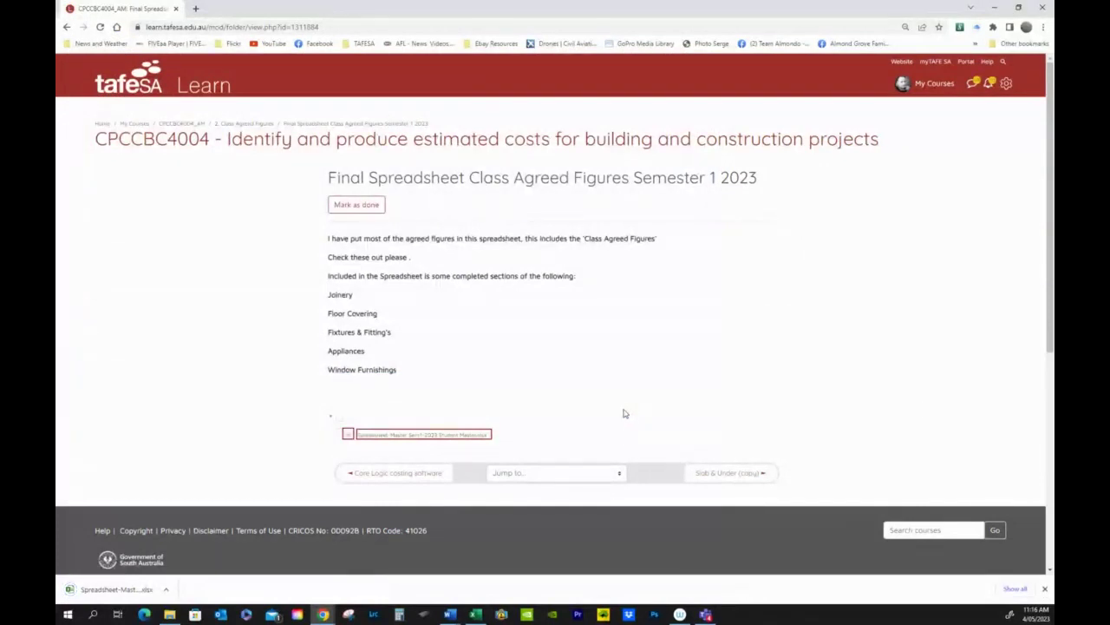
click(115, 590)
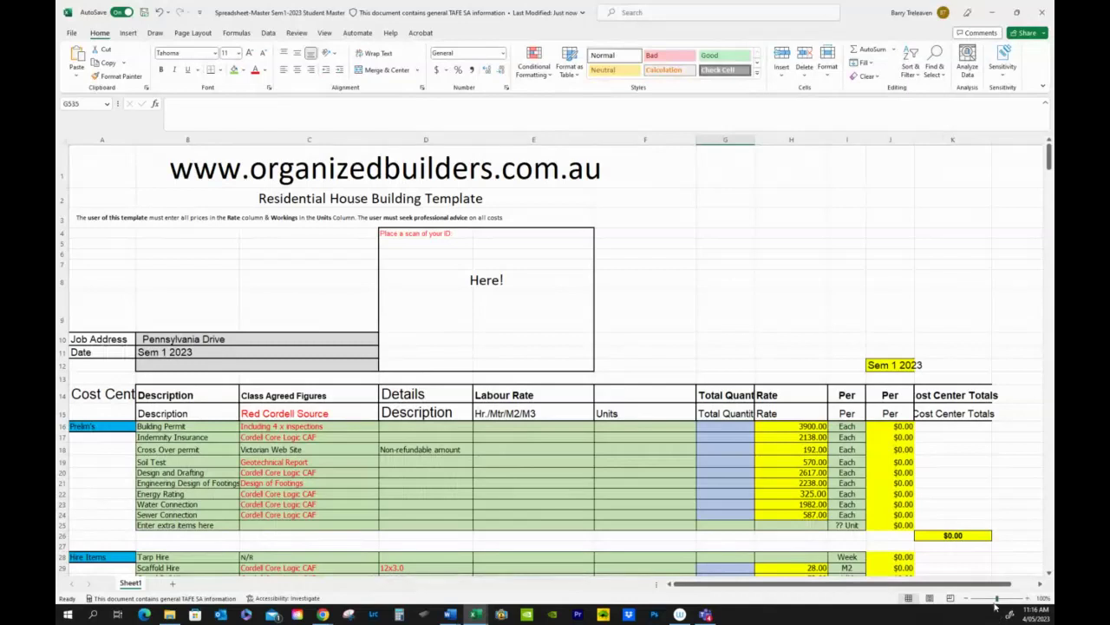
Add a note reading "what does this do" to the Labour Rate cell E18 in the Cross Over permit row.
drag(996, 600, 994, 598)
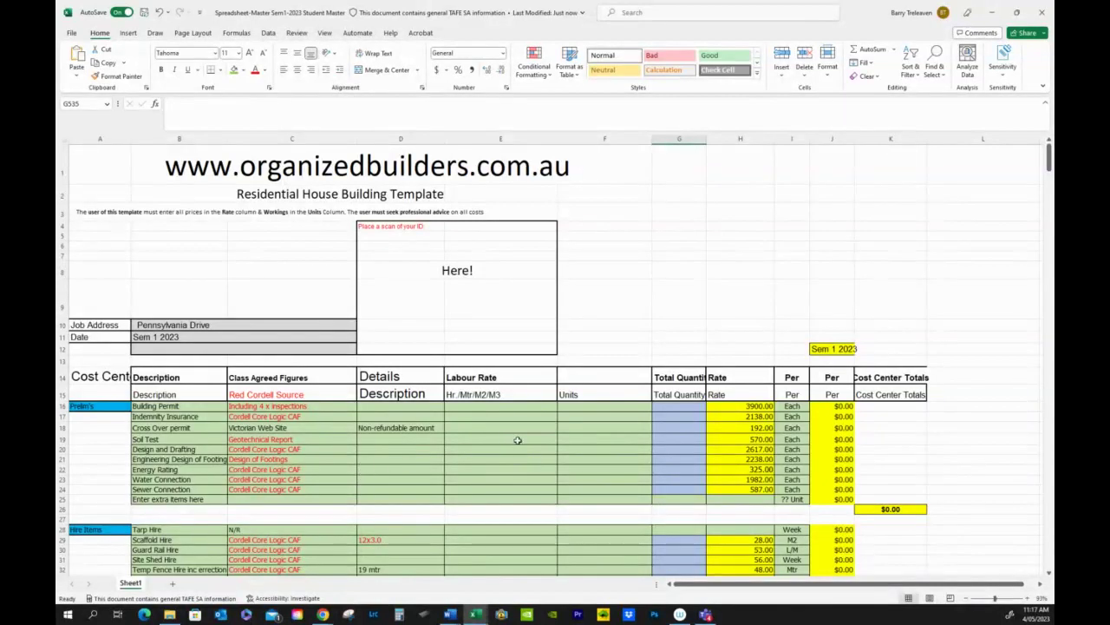
click(545, 425)
right_click(545, 425)
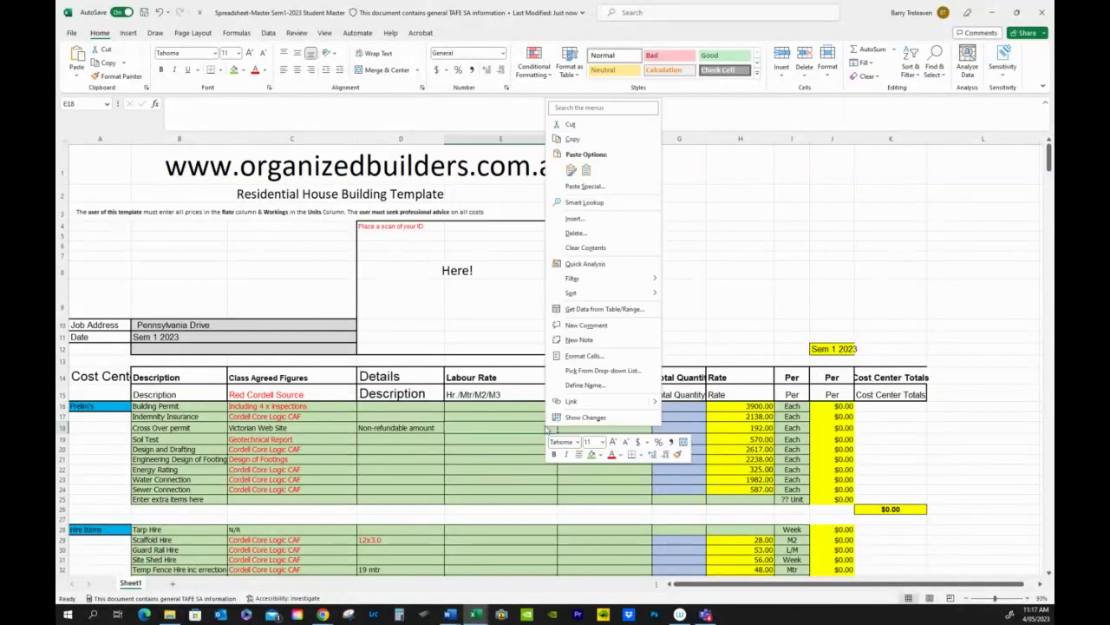
click(578, 339)
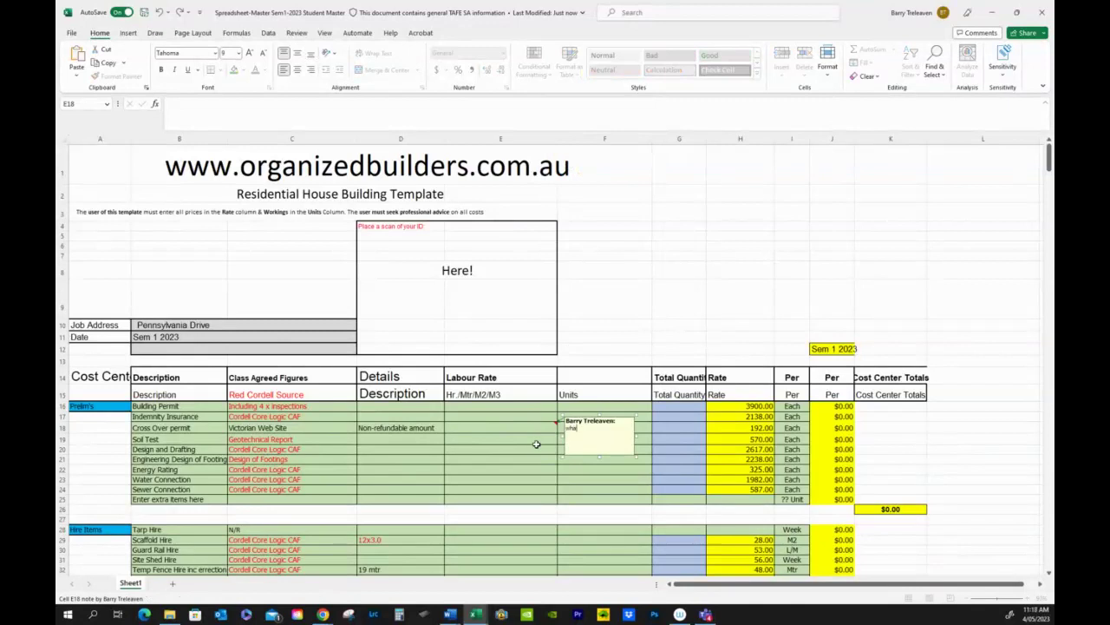
text(what does this do I)
click(475, 501)
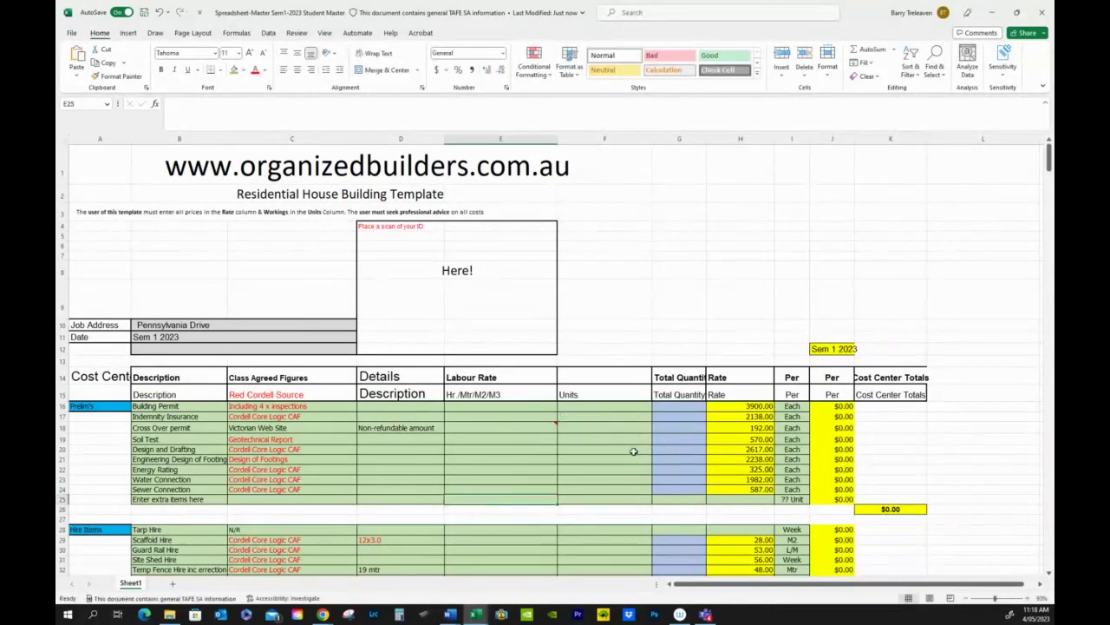
Fill the Labour Rate cell E18 in the Cross Over permit row with standard yellow.
click(489, 432)
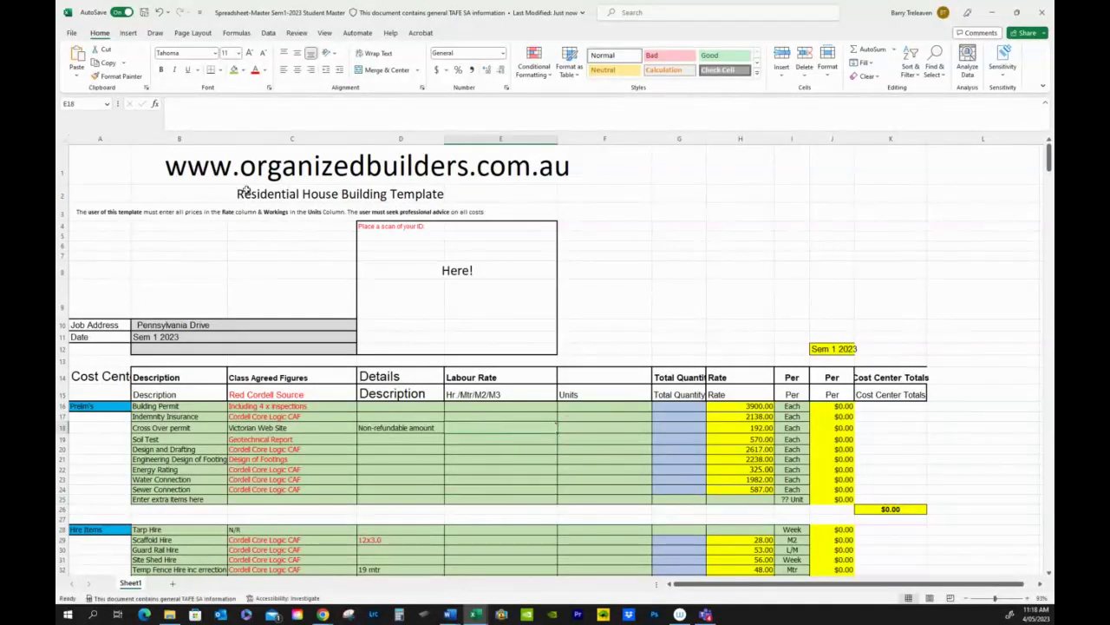
click(242, 71)
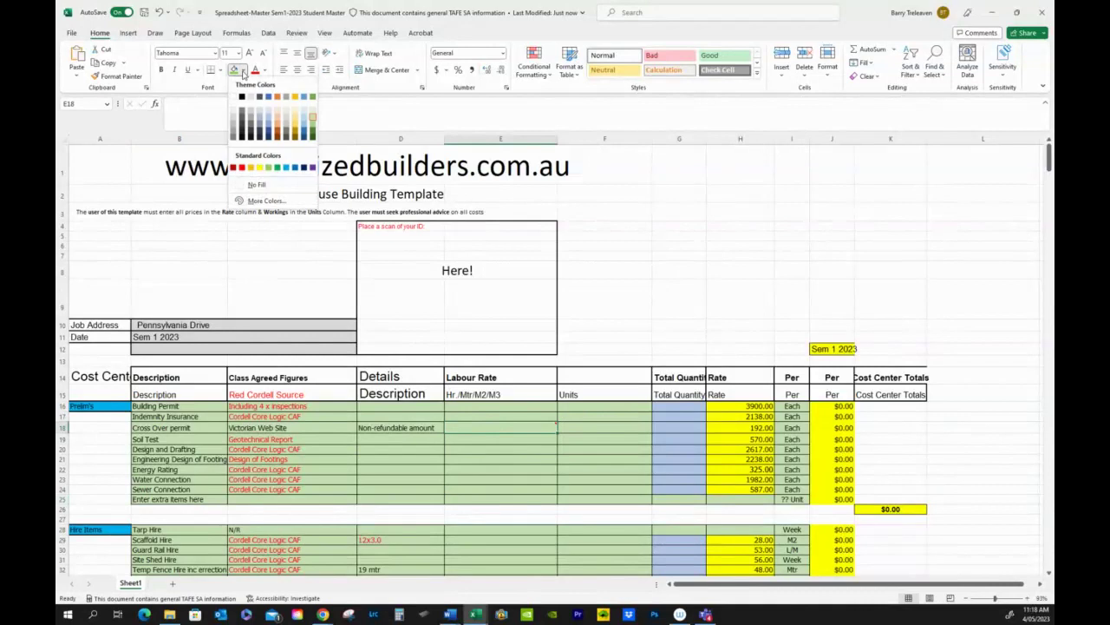
click(259, 168)
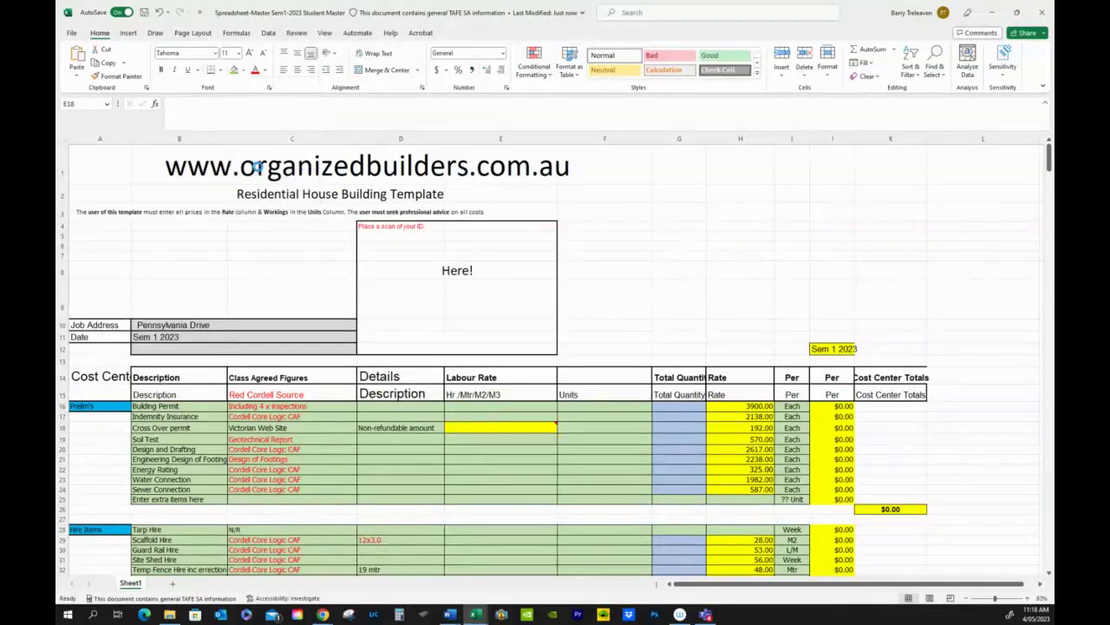
click(486, 469)
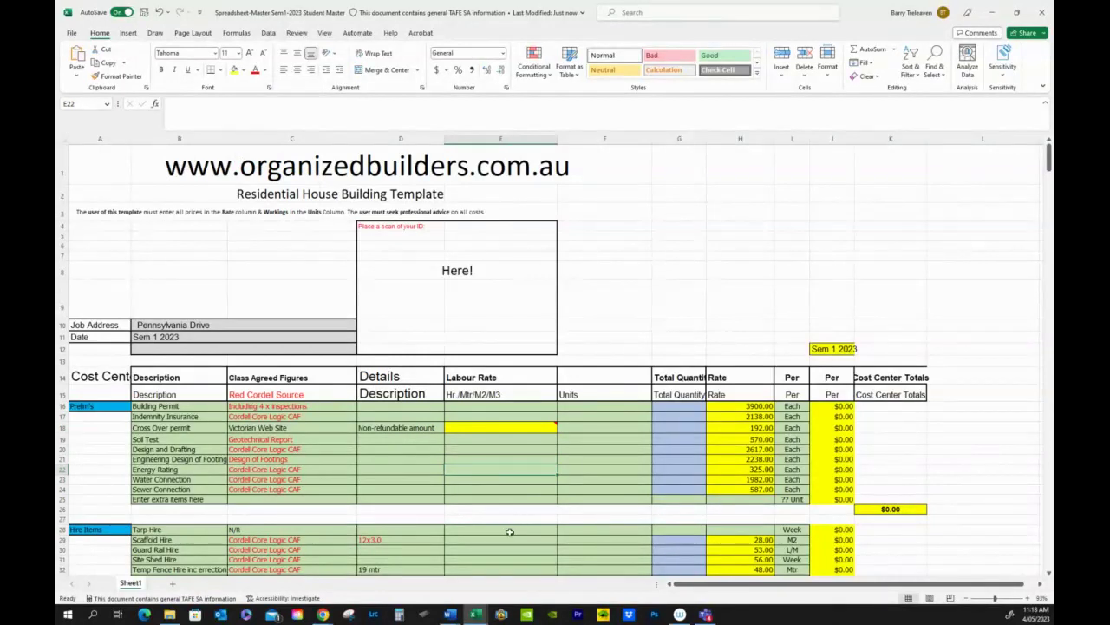
mouse_move(500, 428)
Widen column K slightly to fit the full Cost Center Totals heading.
drag(927, 140, 934, 139)
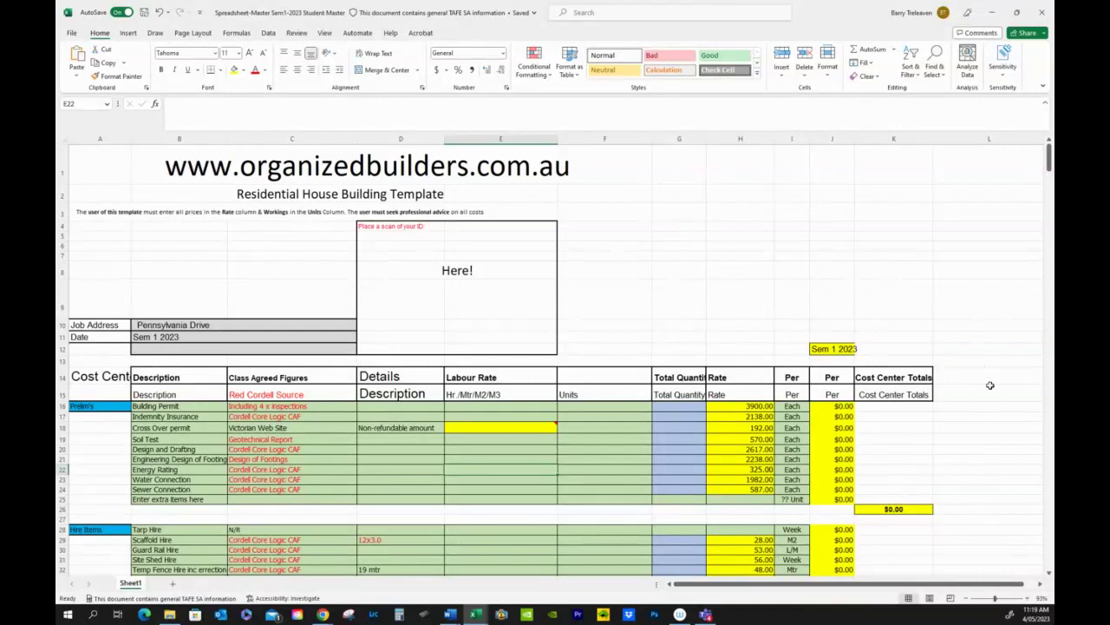
Widen column J slightly so that the Sem 1 2023 label fits within it.
scroll(990, 385, down, 2)
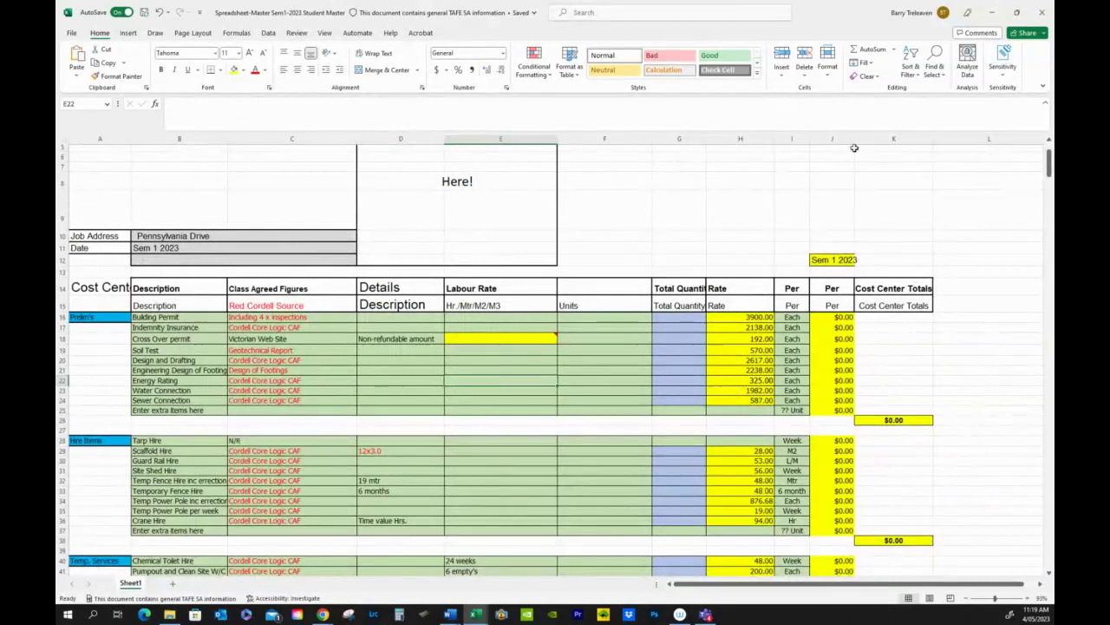
drag(854, 141, 860, 146)
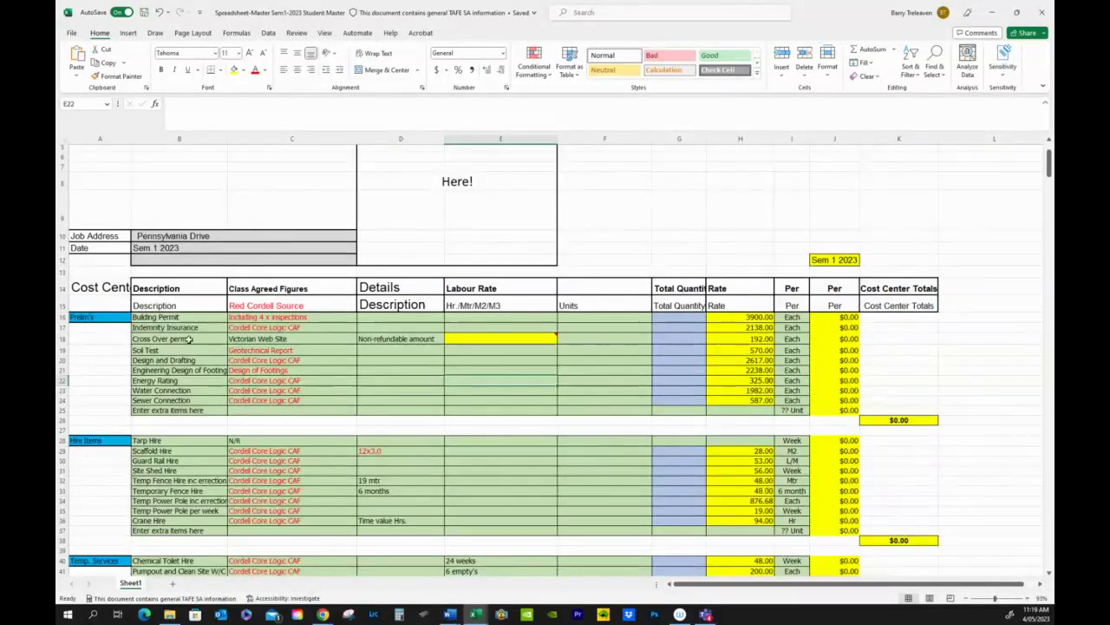
Enter a Total Quantity of 1 for Building Permit, Indemnity Insurance, Cross Over permit and Soil Test in the Prelim's section.
click(684, 317)
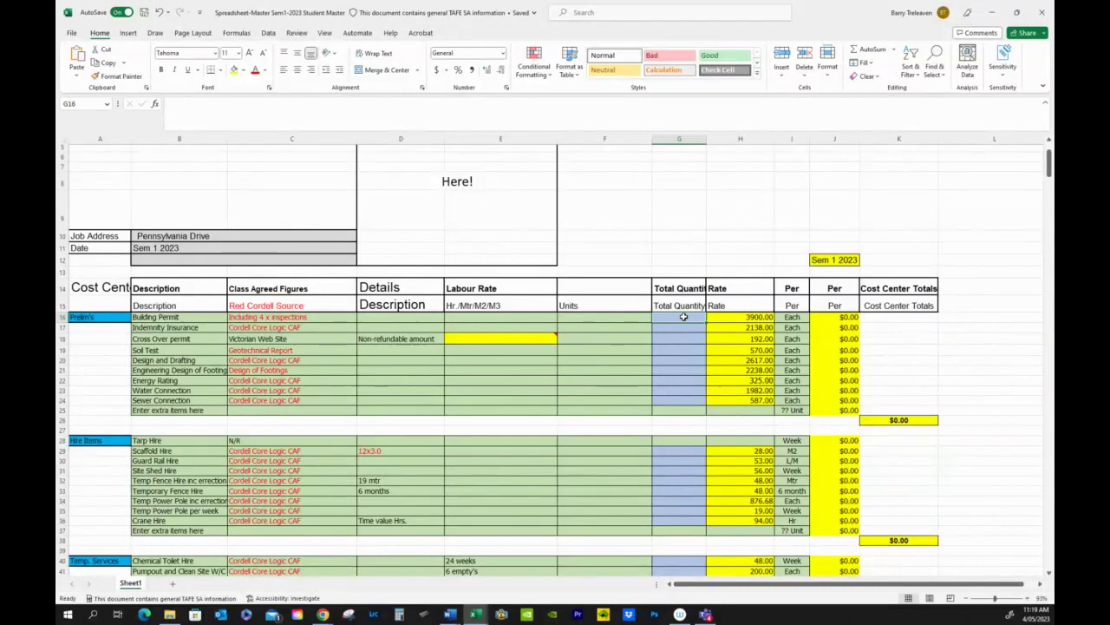
text(1)
click(683, 327)
text(1)
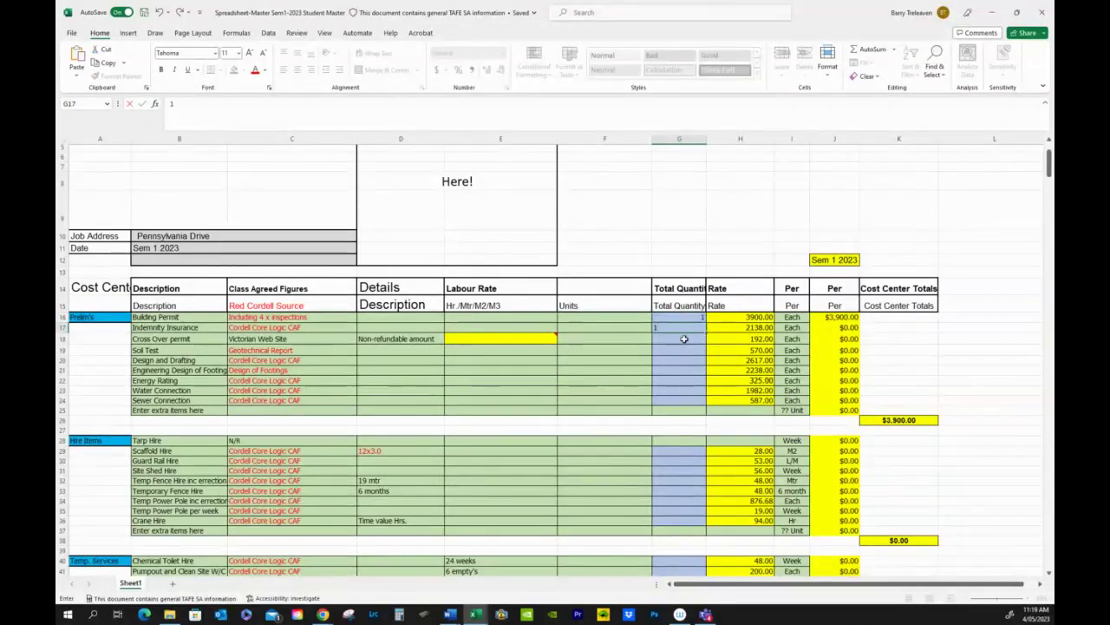
click(684, 339)
text(1)
click(684, 350)
text(1)
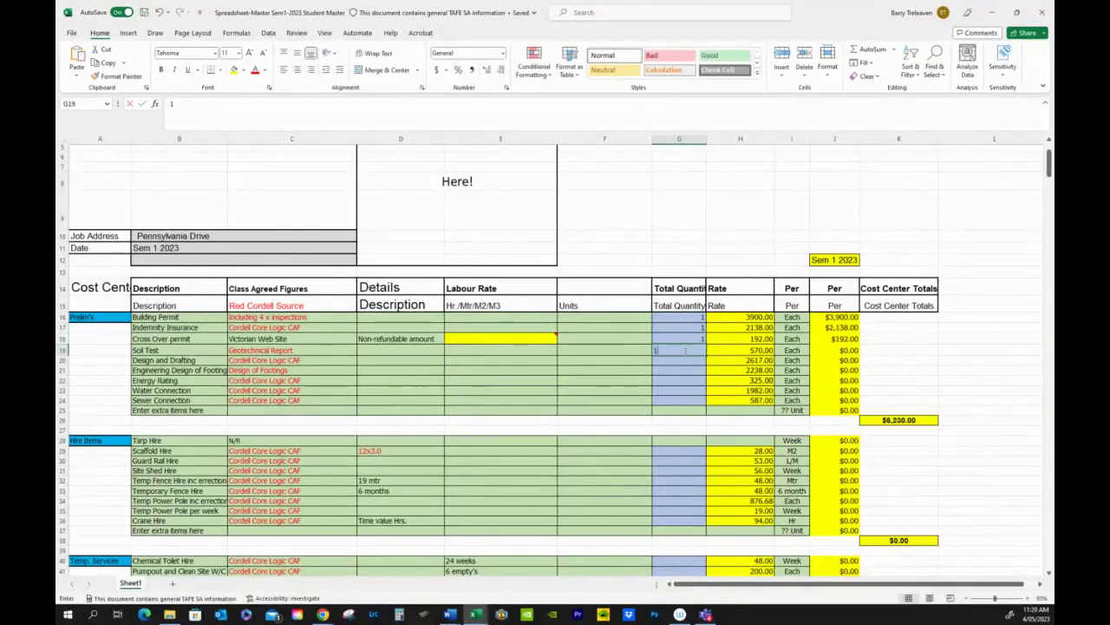
Enter a Total Quantity of 1 for each remaining Prelim's item from Design and Drafting through Sewer Connection.
click(685, 360)
text(1)
click(686, 370)
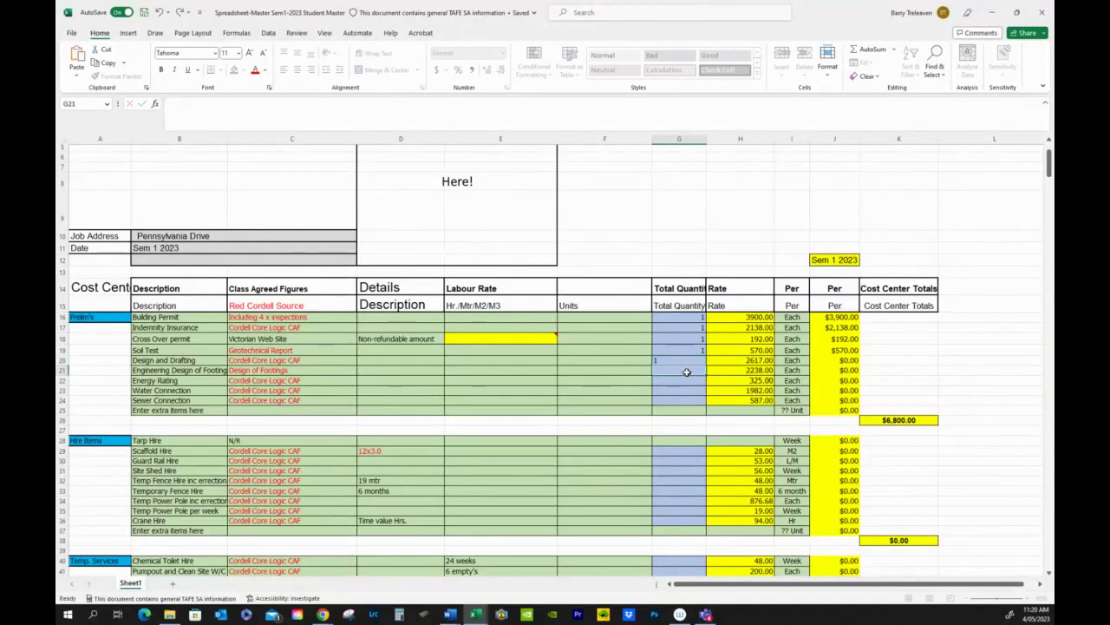
text(1)
click(683, 380)
text(1)
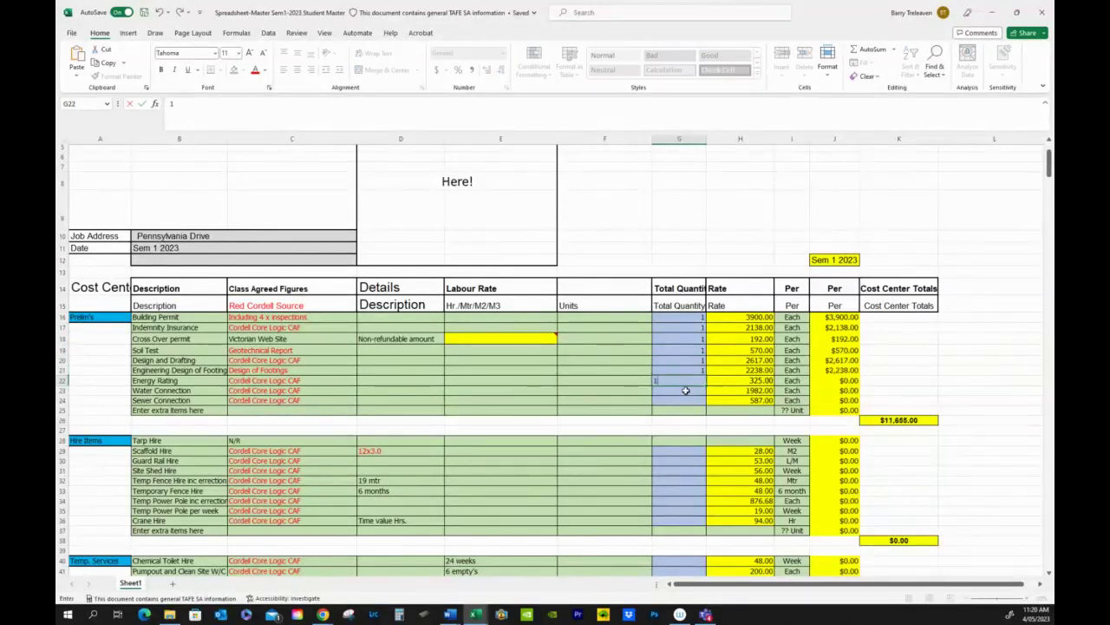
click(686, 390)
text(1)
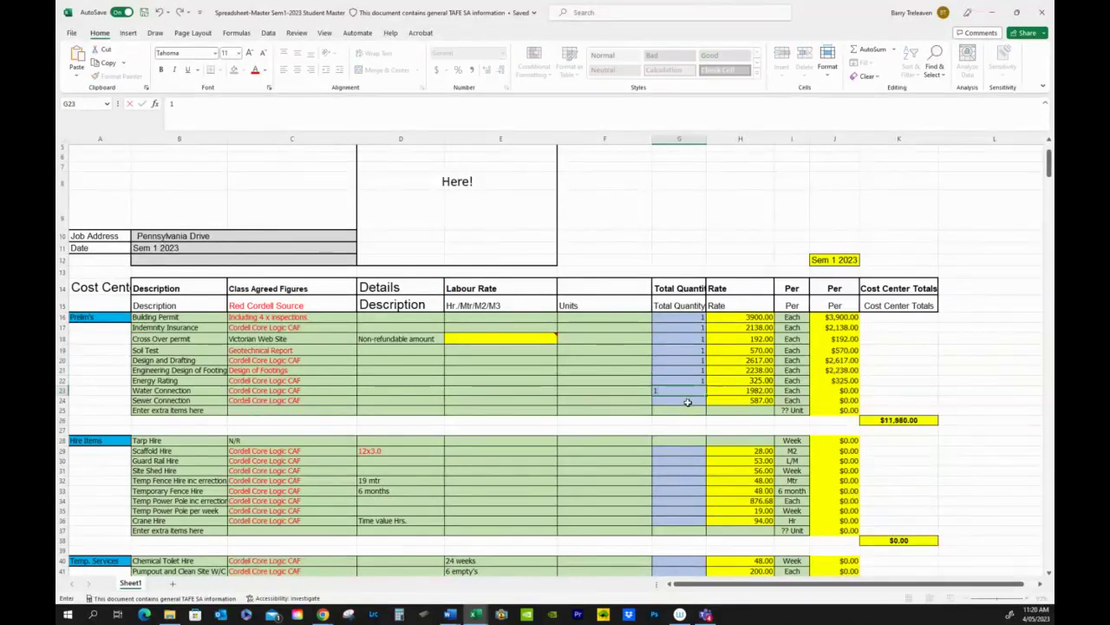
click(685, 400)
text(1)
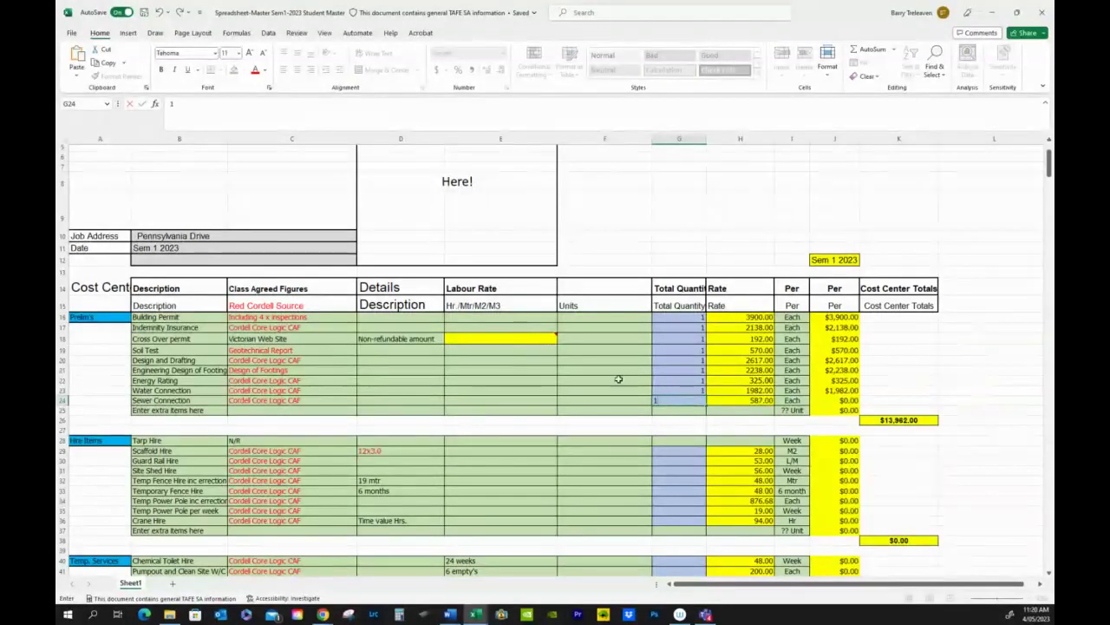
click(648, 379)
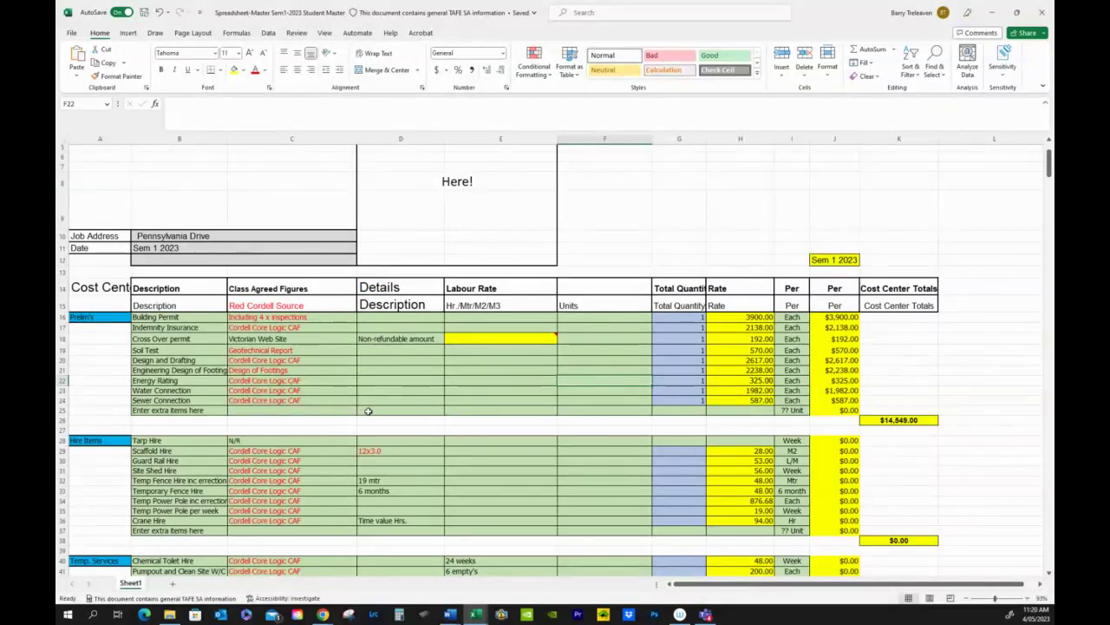
Switch to the Take Off document in Word, view its Slab & Under take-off table, and close the document.
mouse_move(451, 618)
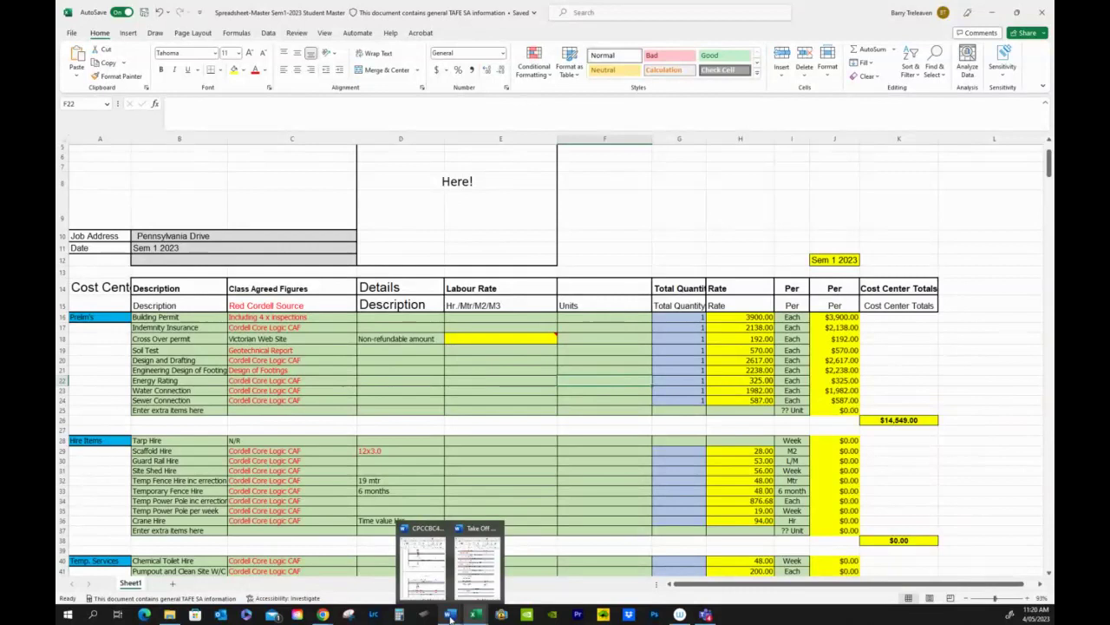
click(473, 587)
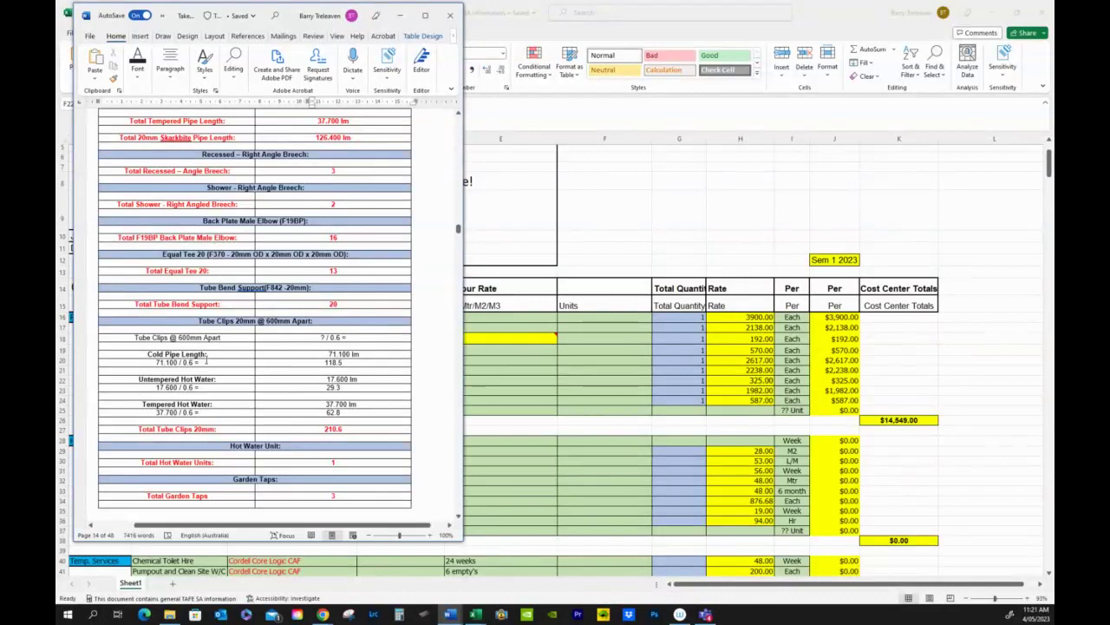
drag(458, 229, 458, 181)
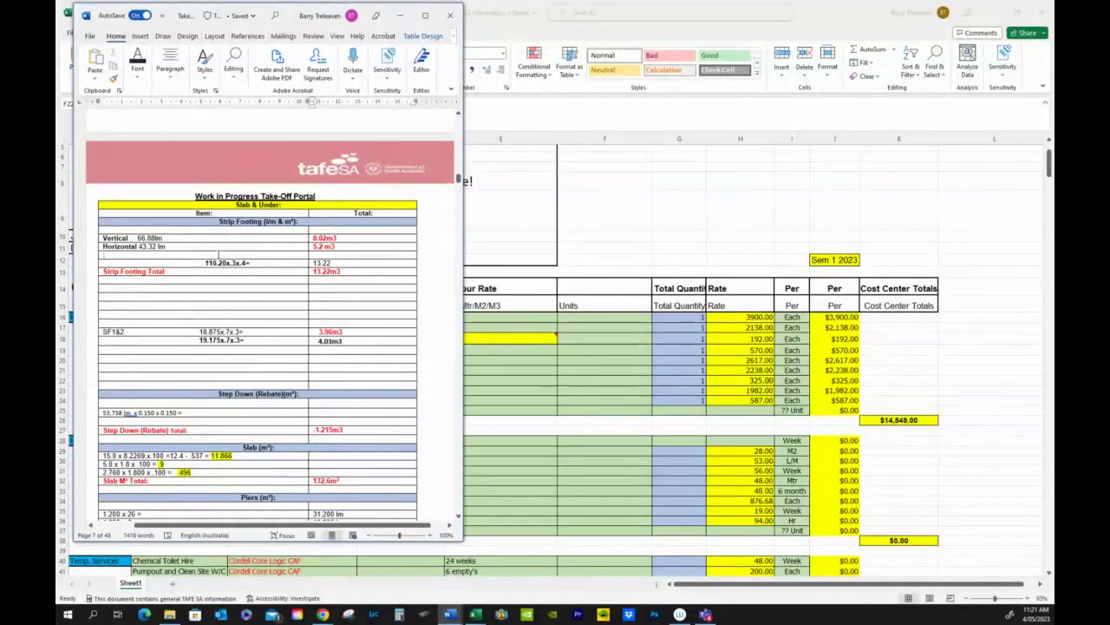
click(450, 18)
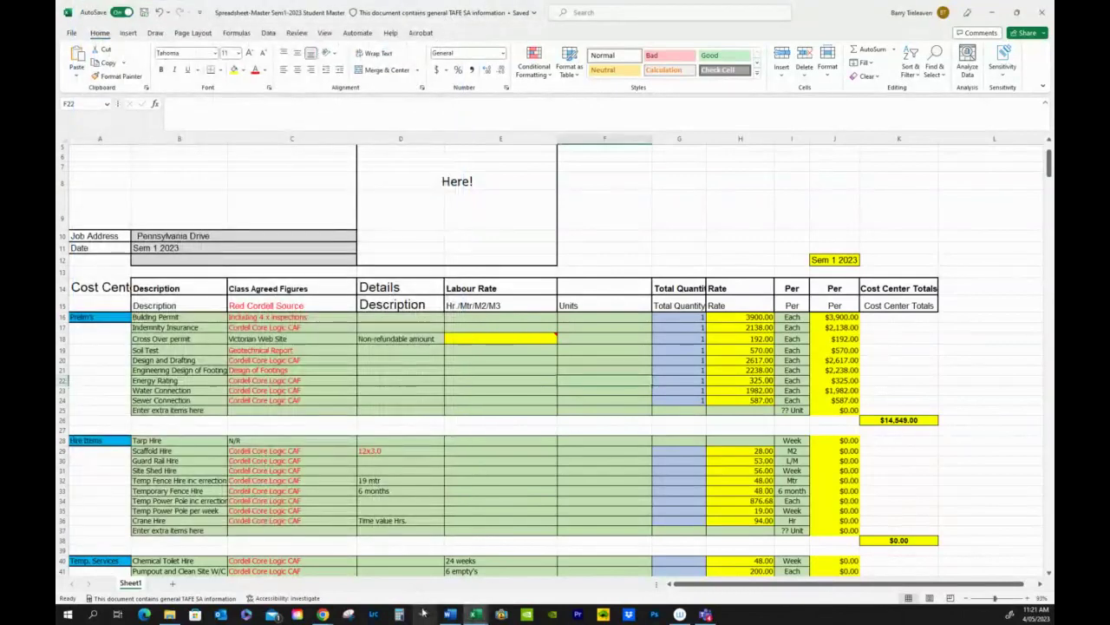
Switch to the CPCCBC4004 student document in Word, place it beside the spreadsheet's quantity columns, and show the full-width Slab & Under table.
click(450, 599)
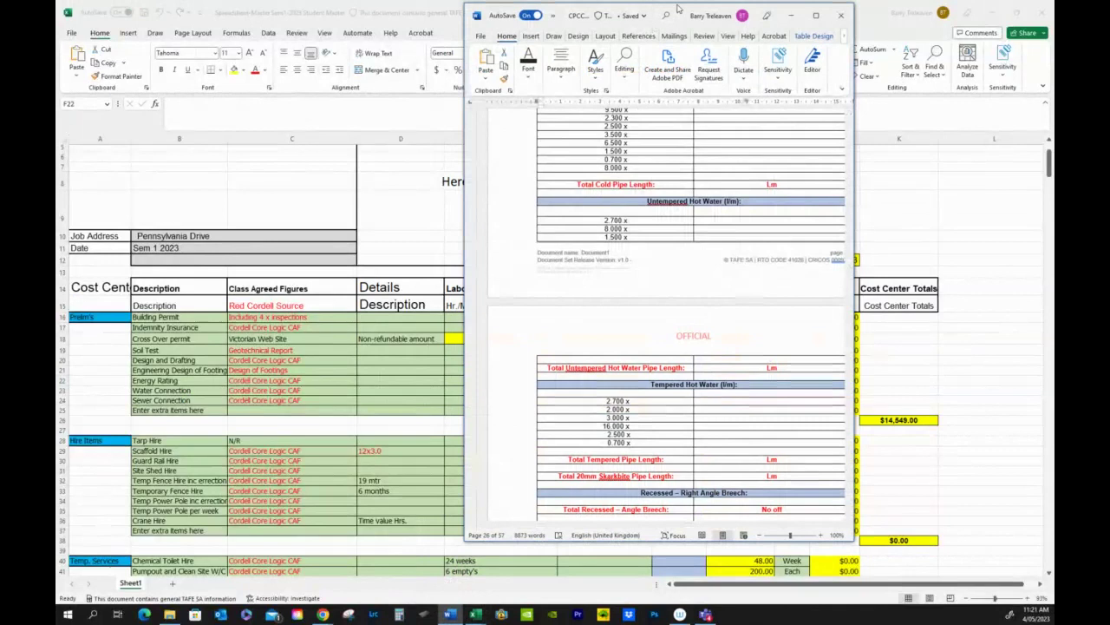
drag(678, 9, 270, 20)
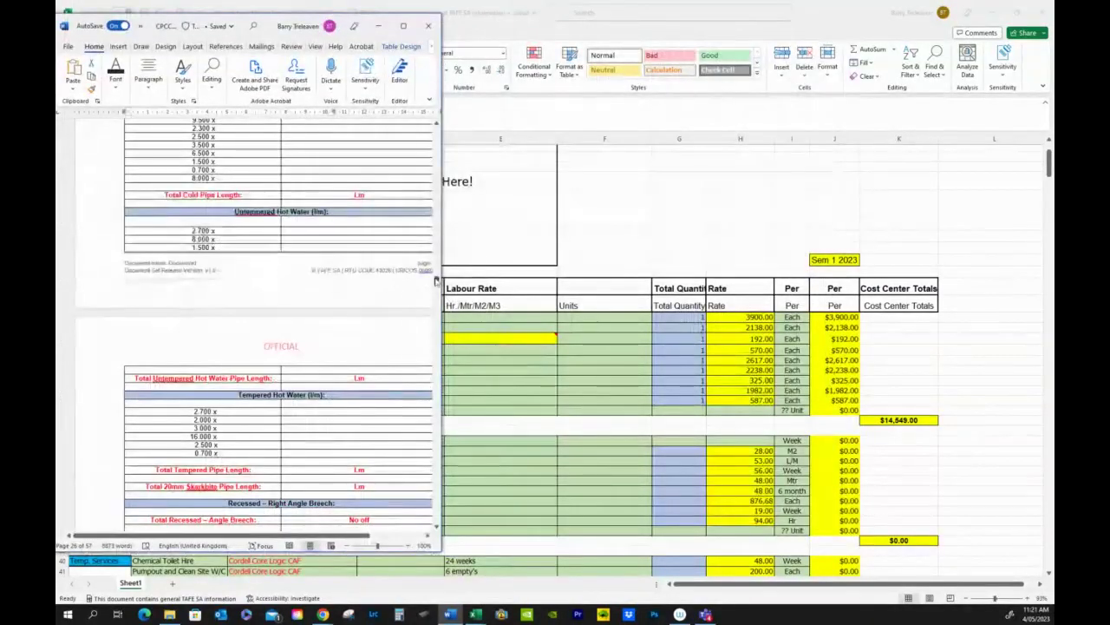
drag(437, 280, 434, 244)
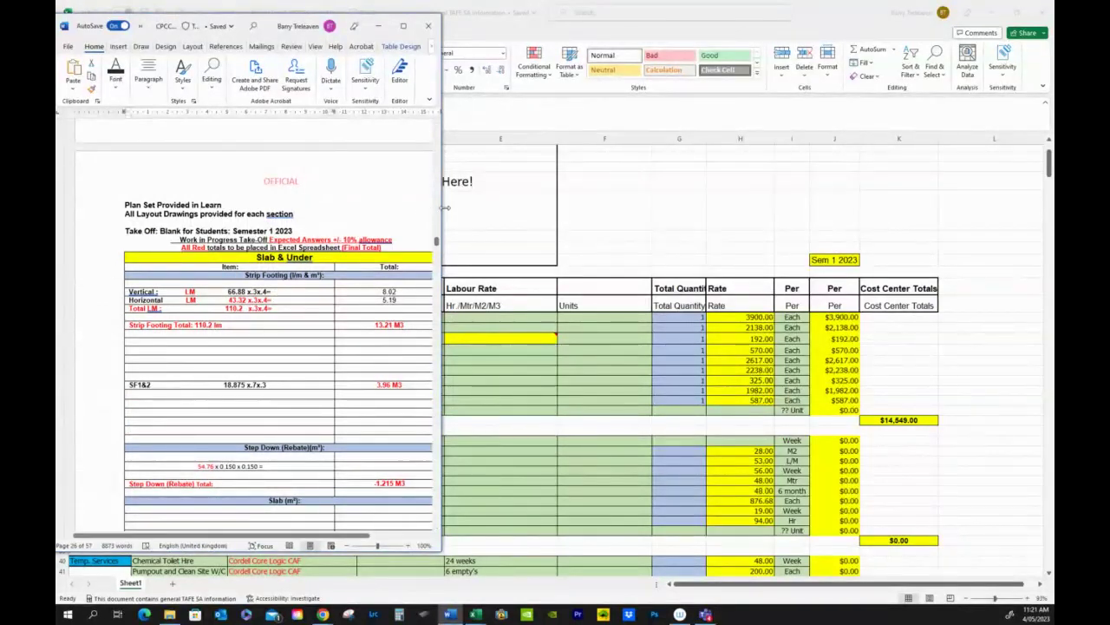
drag(448, 209, 472, 218)
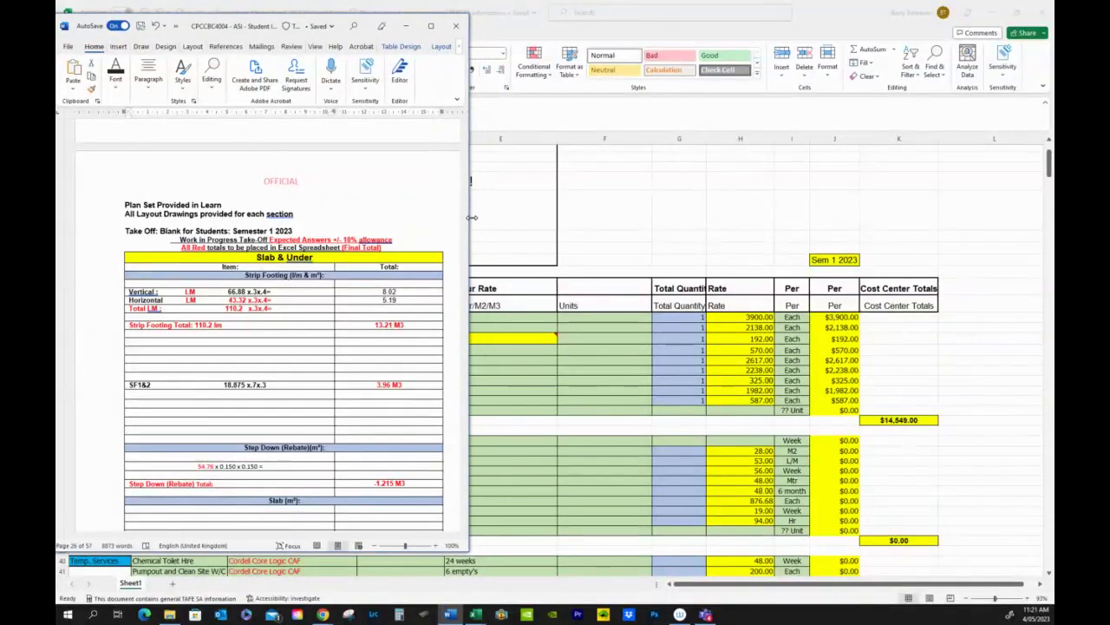
click(68, 217)
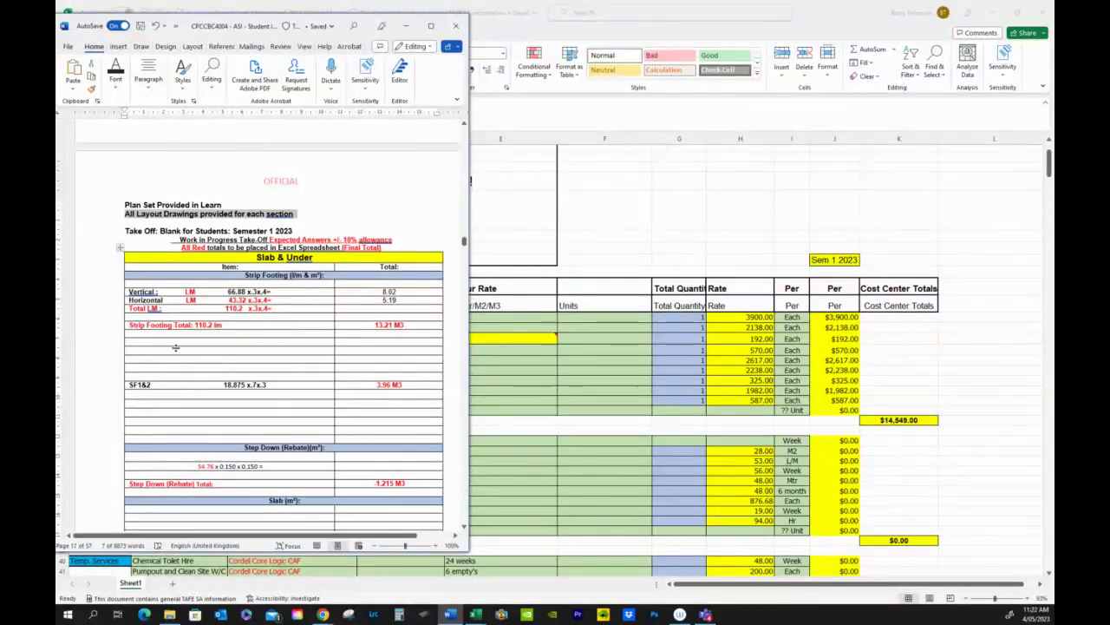
Examine the red take-off totals in the Slab & Under and Reinforcing tables, then minimise the document to return to the spreadsheet.
double_click(141, 293)
scroll(282, 325, down, 2)
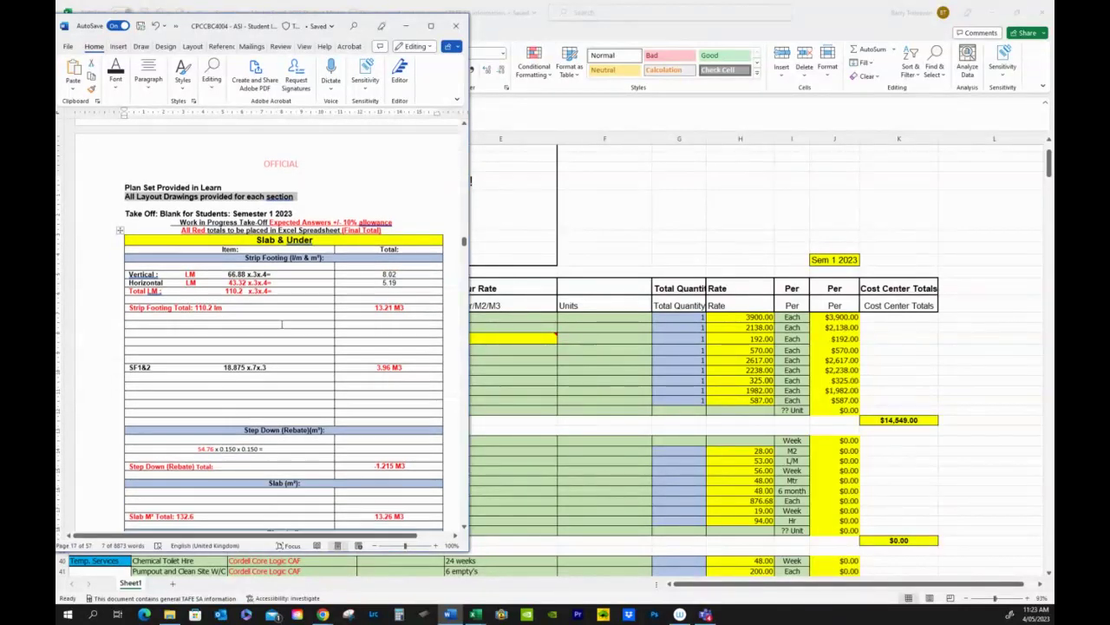
scroll(281, 323, down, 10)
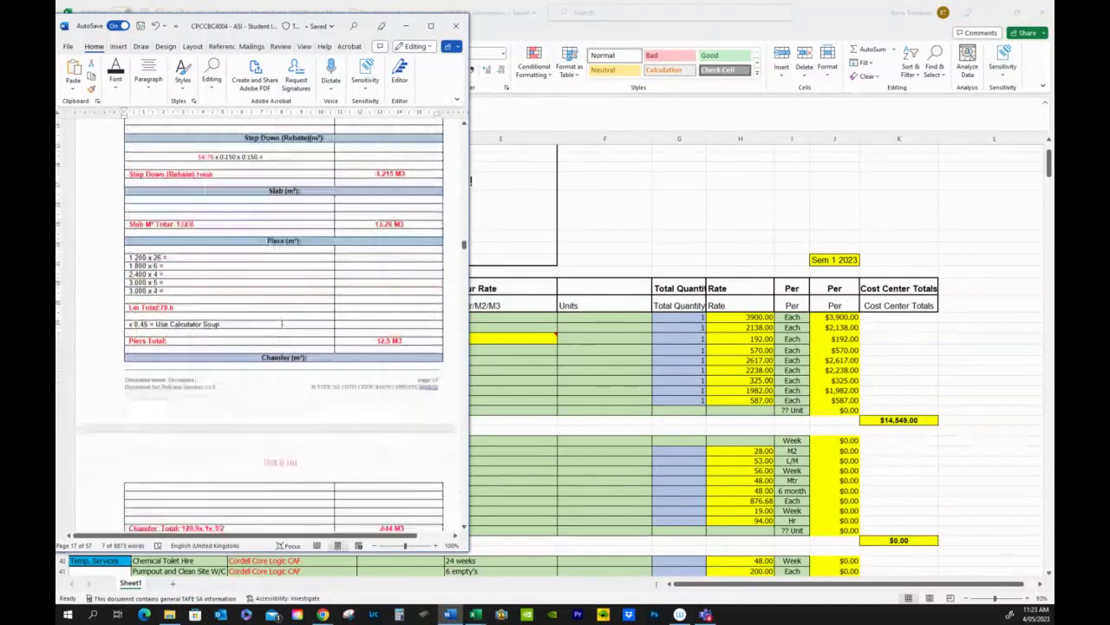
scroll(280, 328, down, 7)
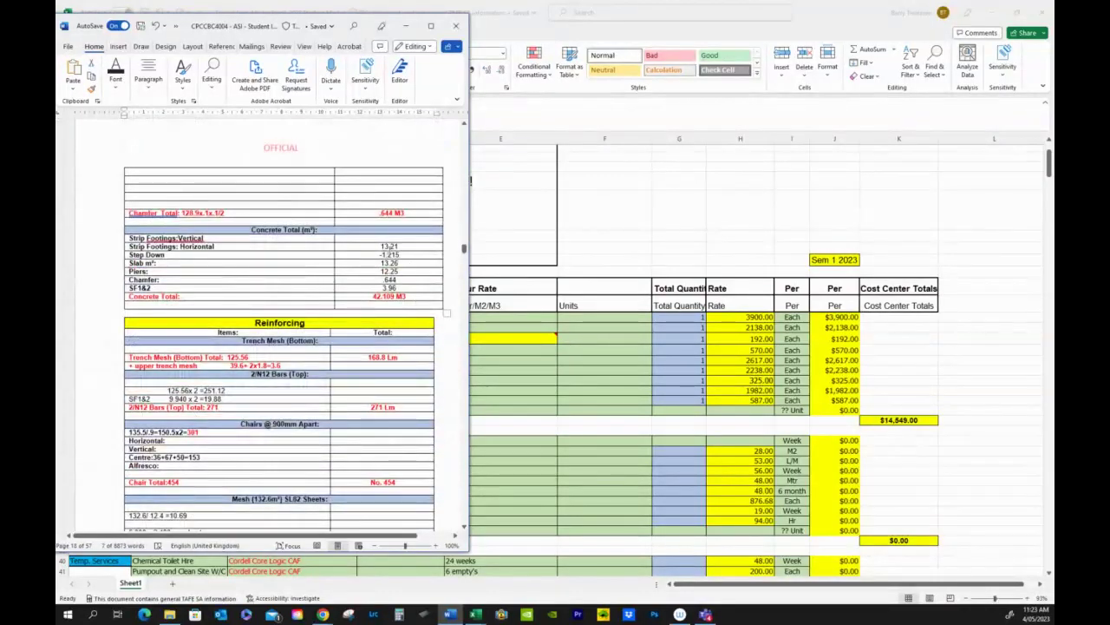
scroll(252, 307, down, 6)
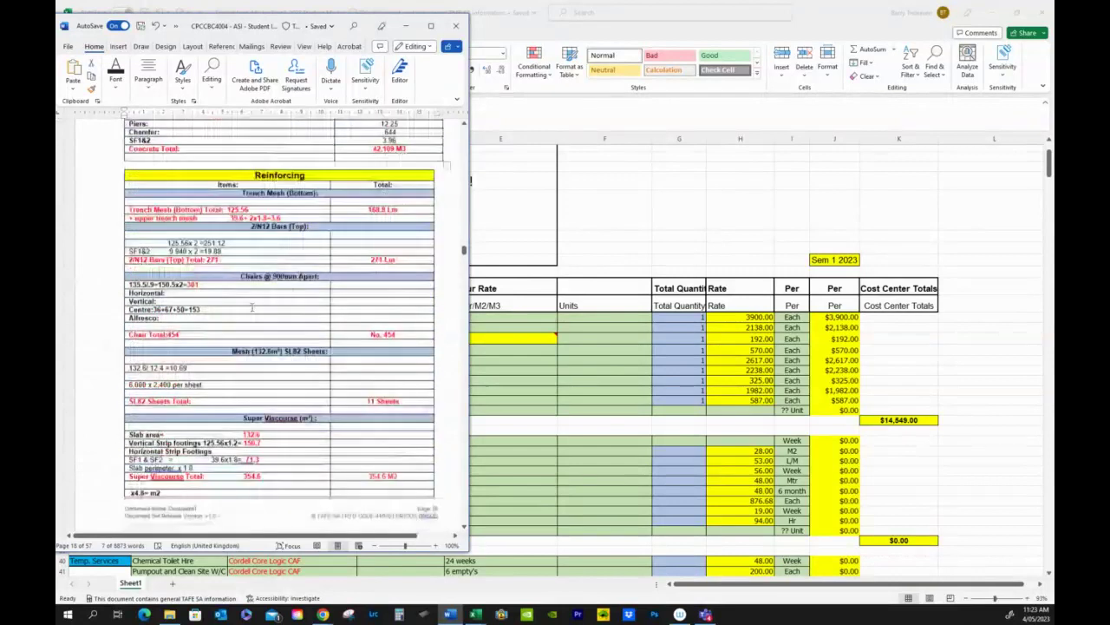
scroll(253, 307, down, 6)
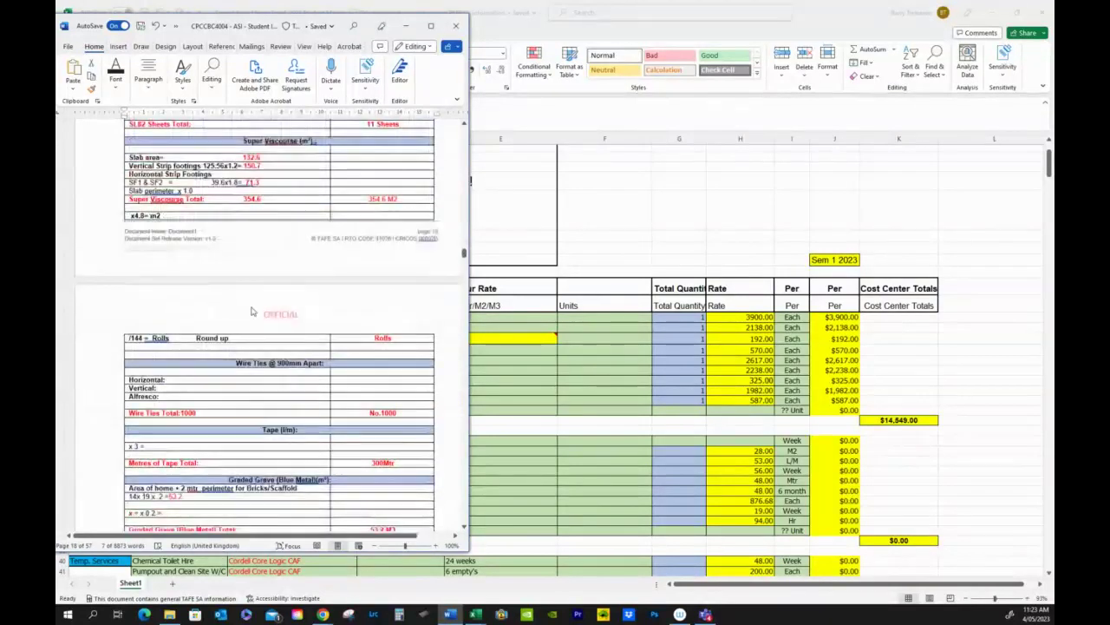
scroll(252, 311, up, 3)
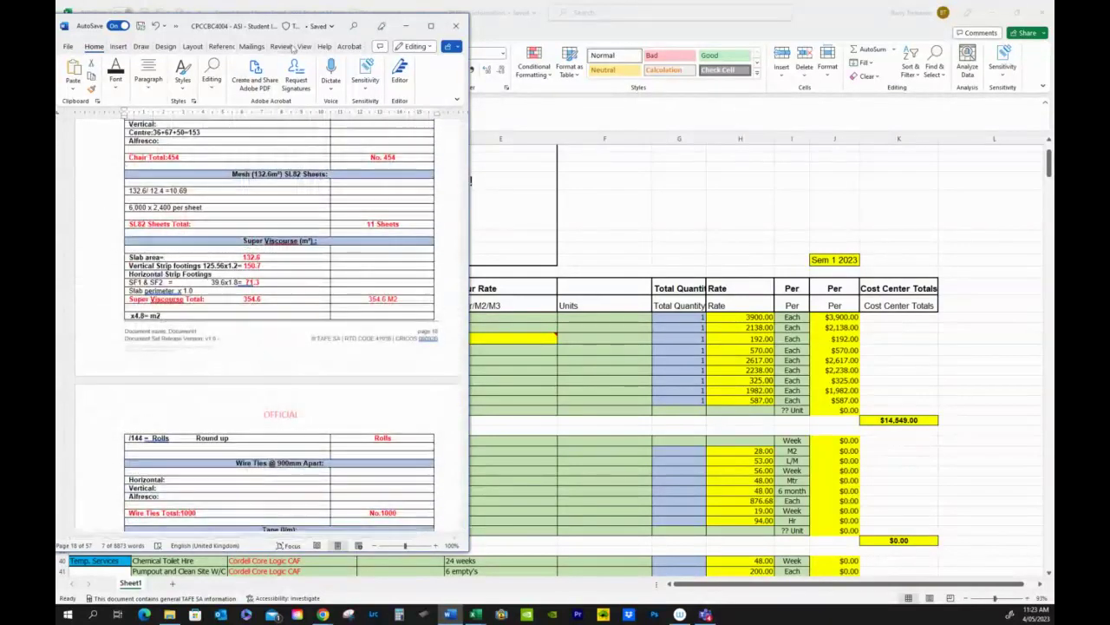
click(405, 26)
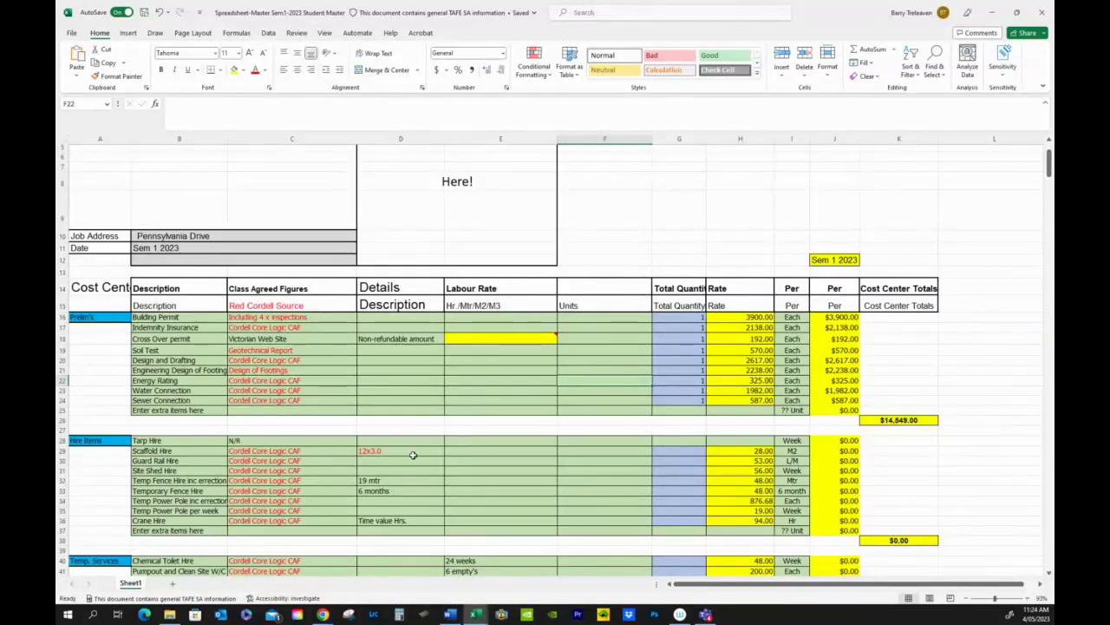
Set the Total Quantity for Scaffold Hire to 36 in the Hire Items section.
click(692, 448)
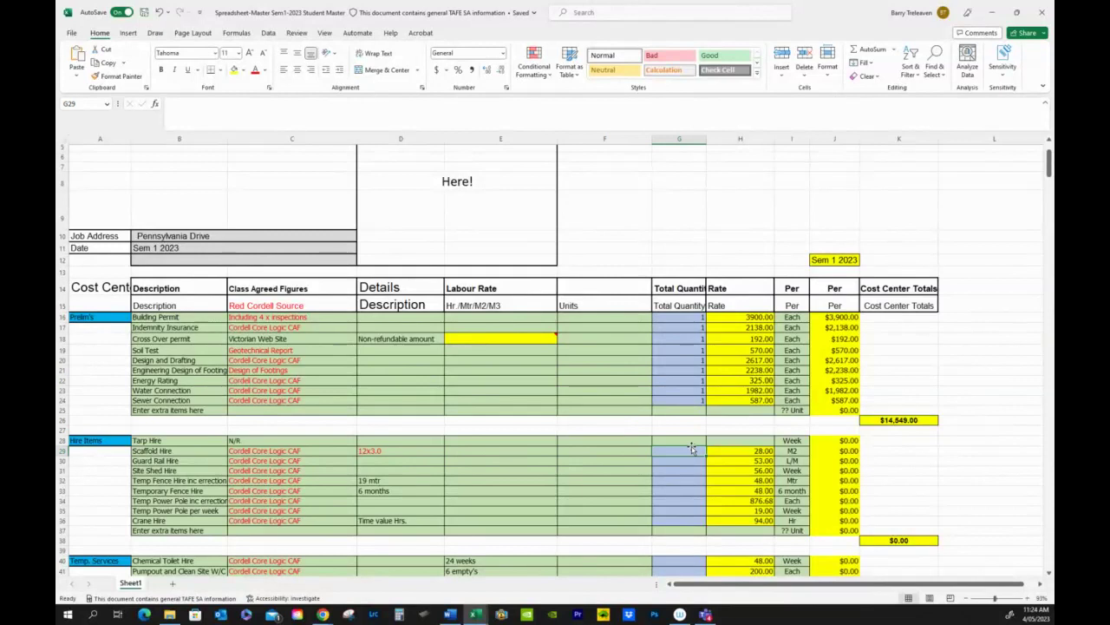
text(36)
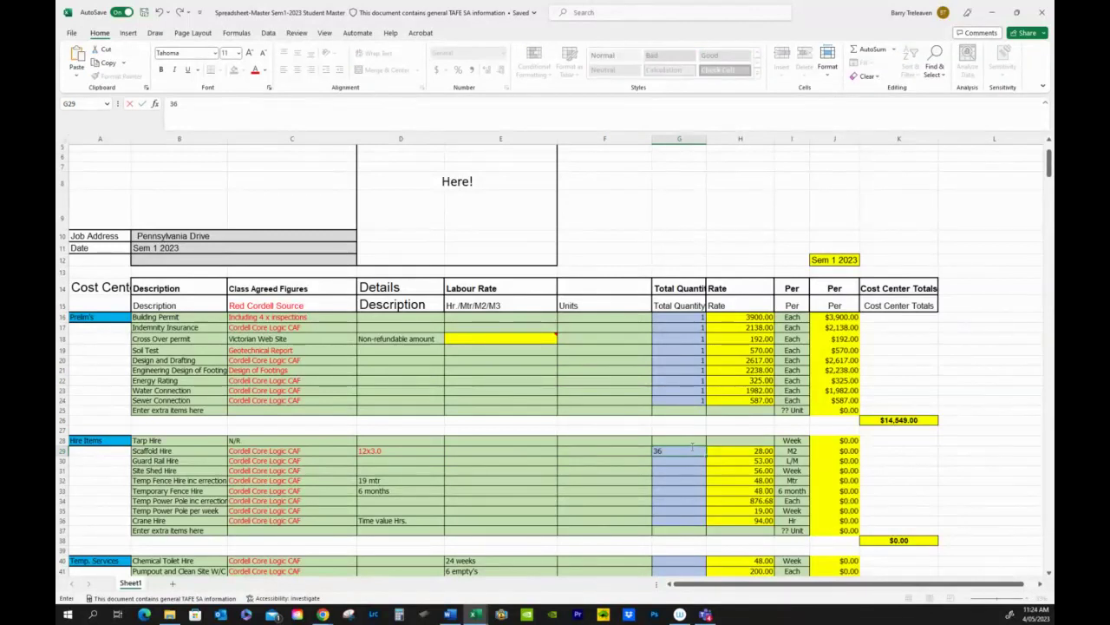
key(Return)
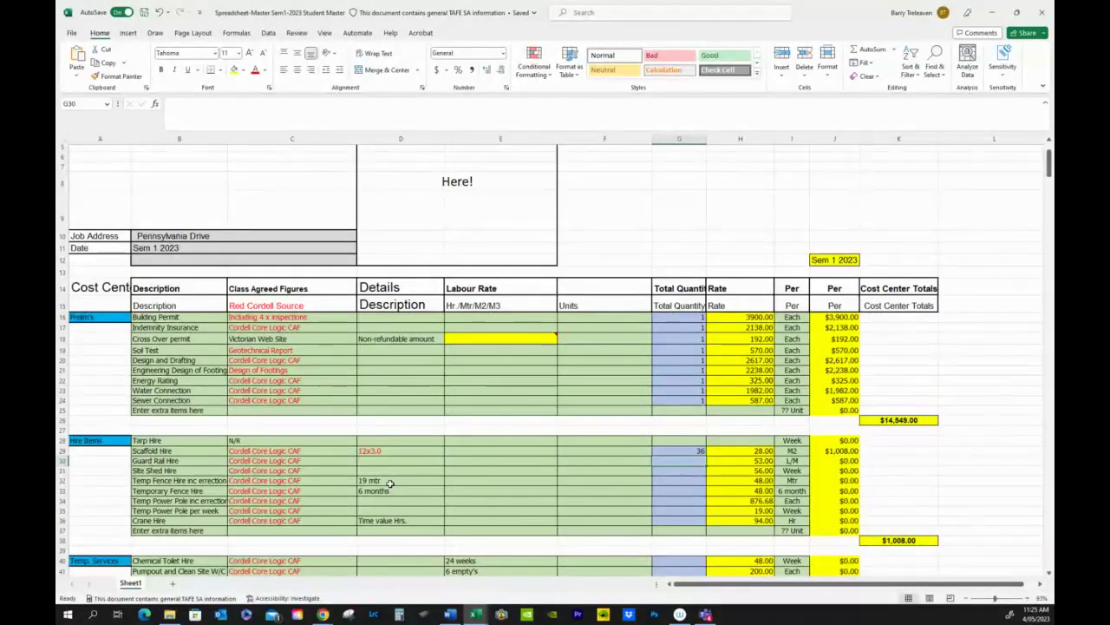
Set the Total Quantity to 19 for Temp Fence Hire including erection and to 6 for Temporary Fence Hire.
click(698, 481)
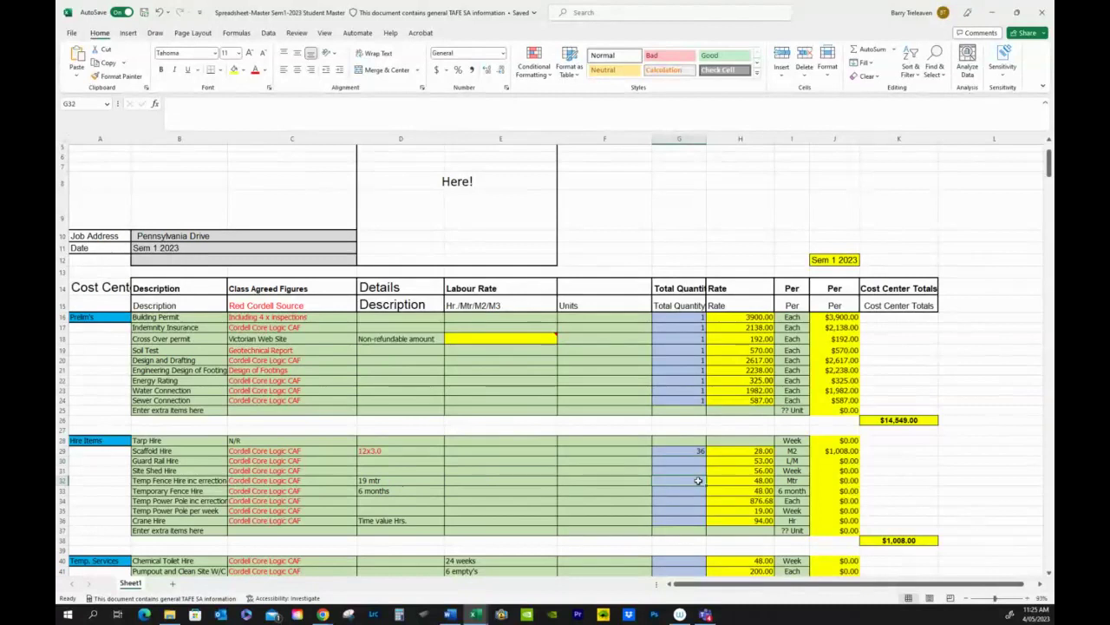
text(12)
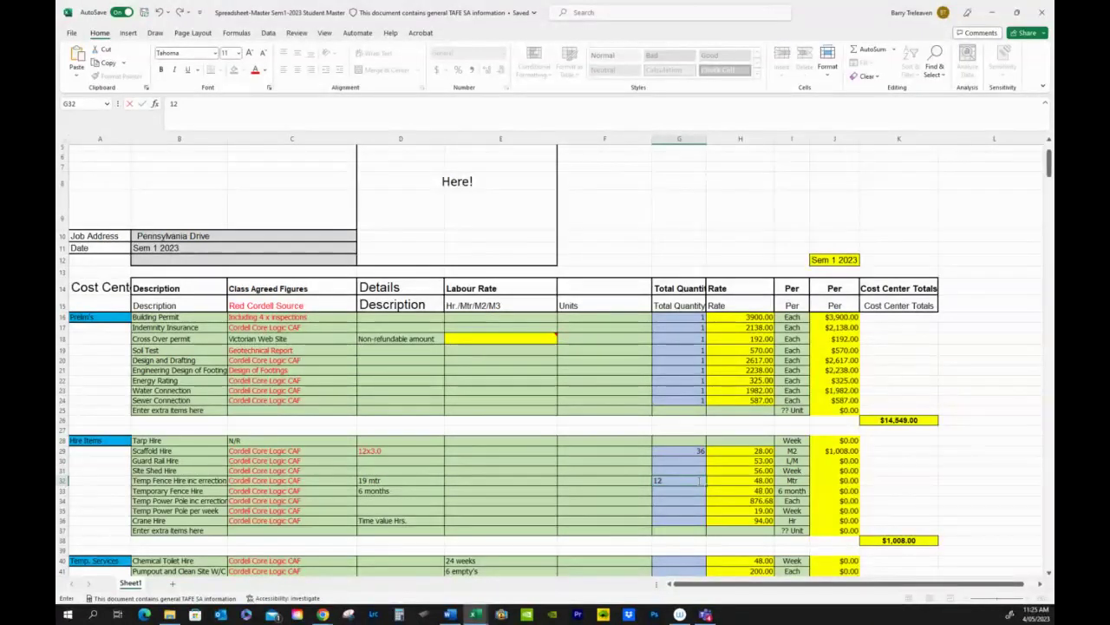
key(BackSpace)
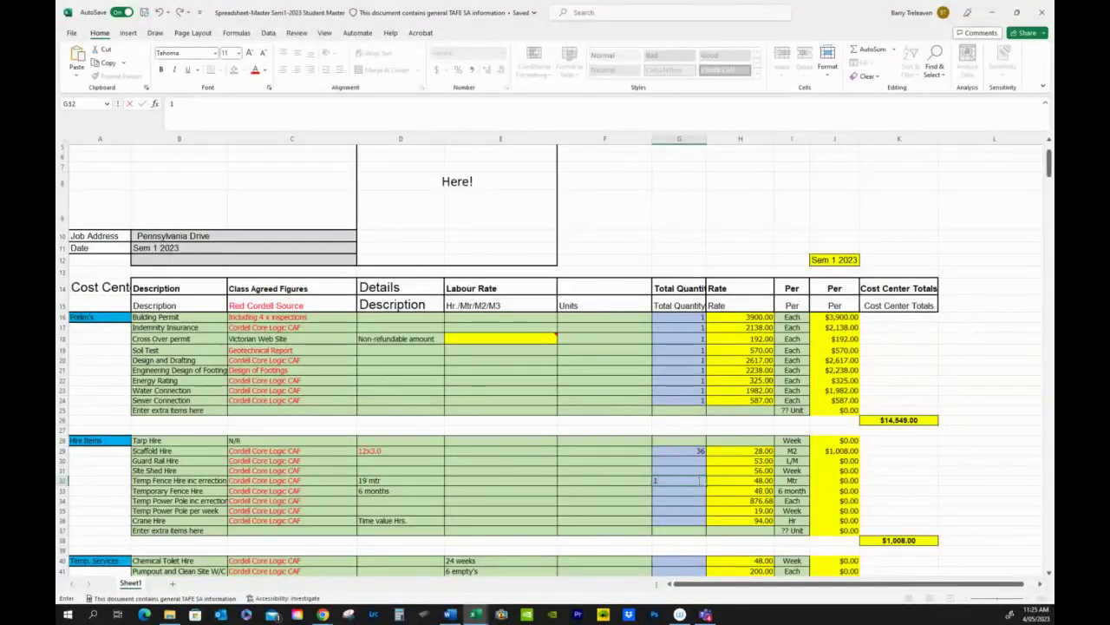
key(Return)
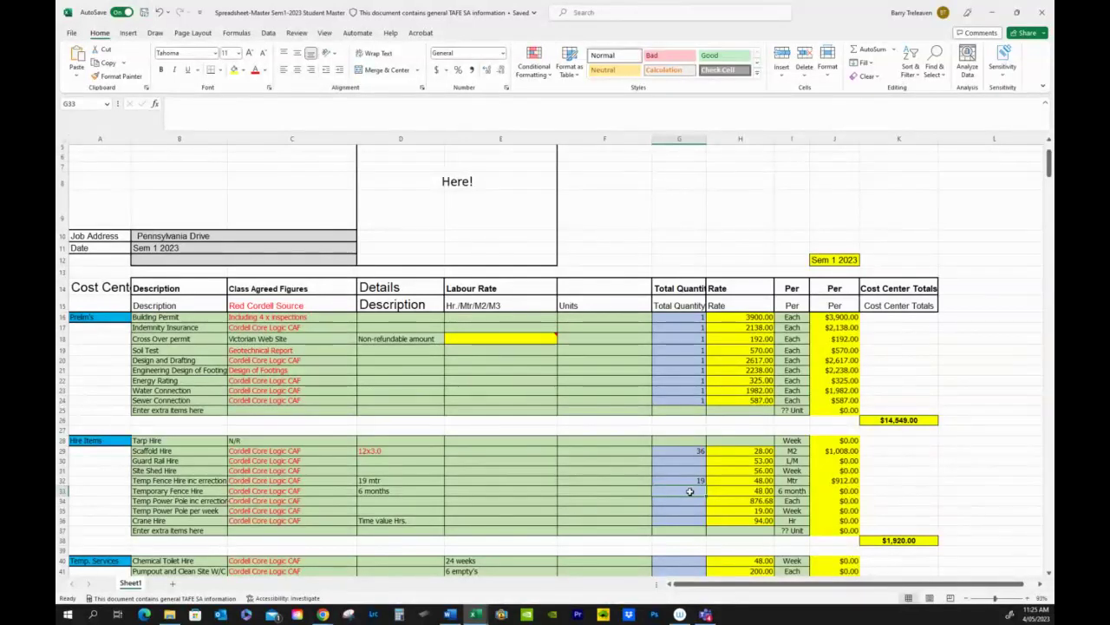
text(6)
key(Return)
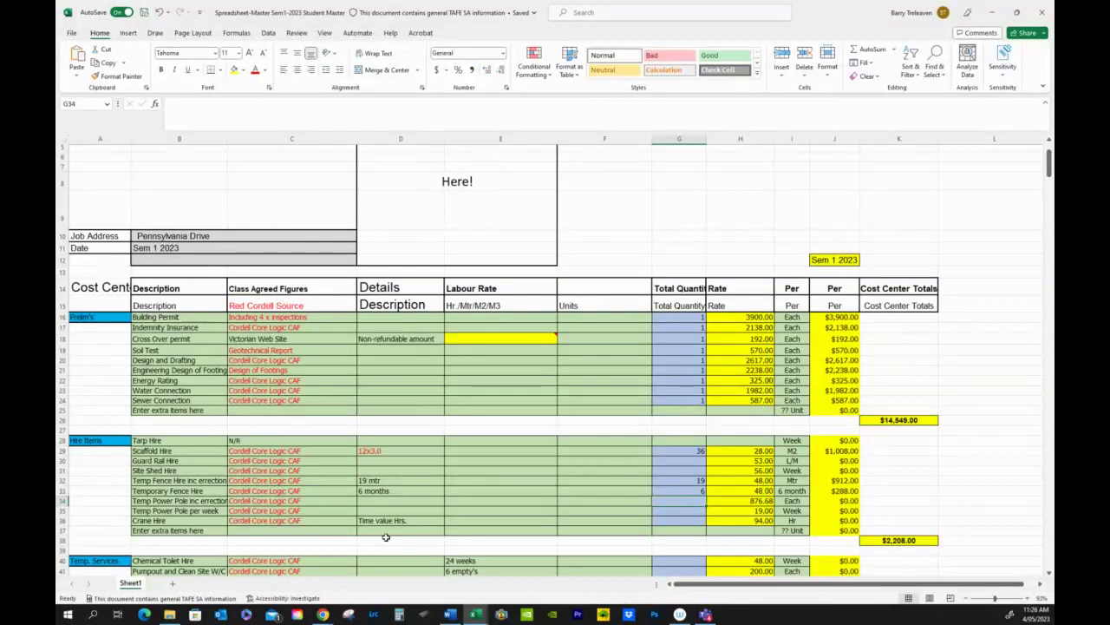
Set the Total Quantity for Crane Hire to 4 in the Hire Items section.
click(695, 522)
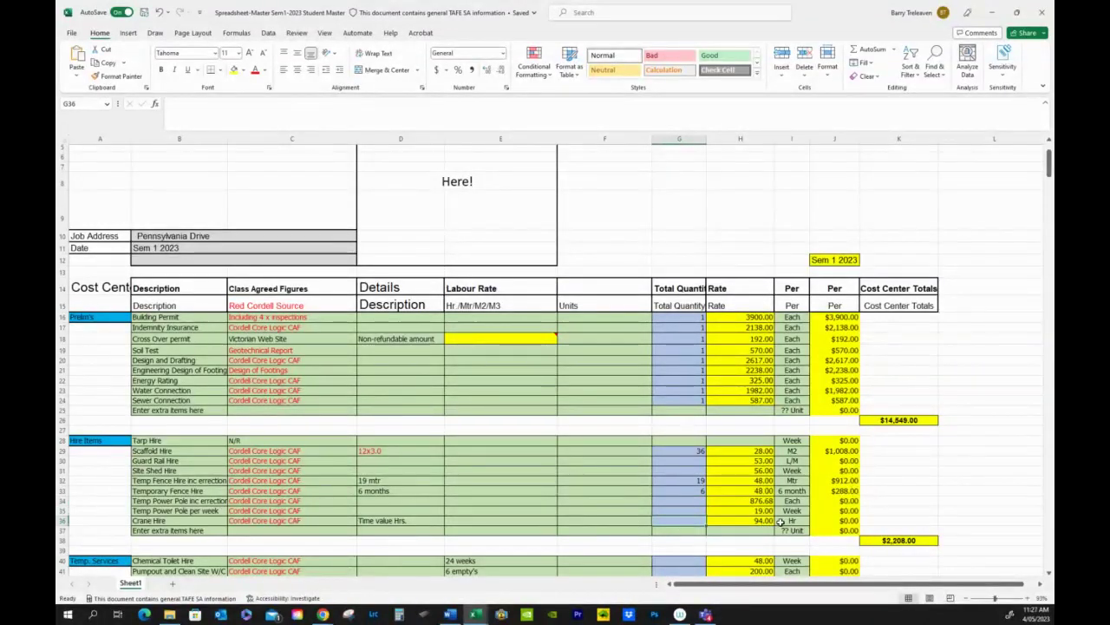
text(4)
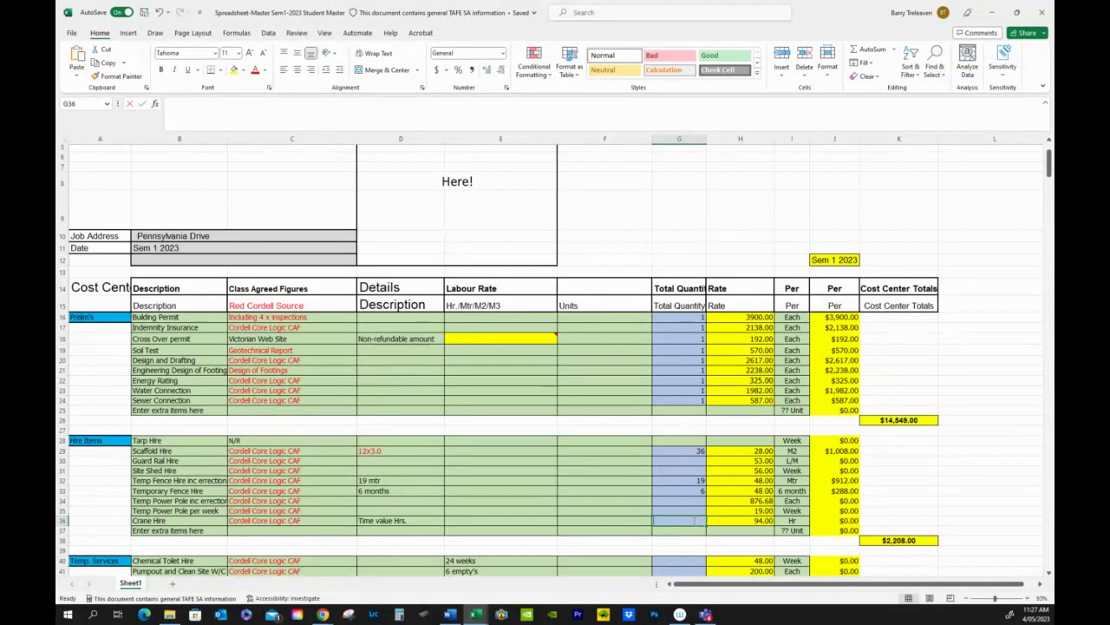
key(Return)
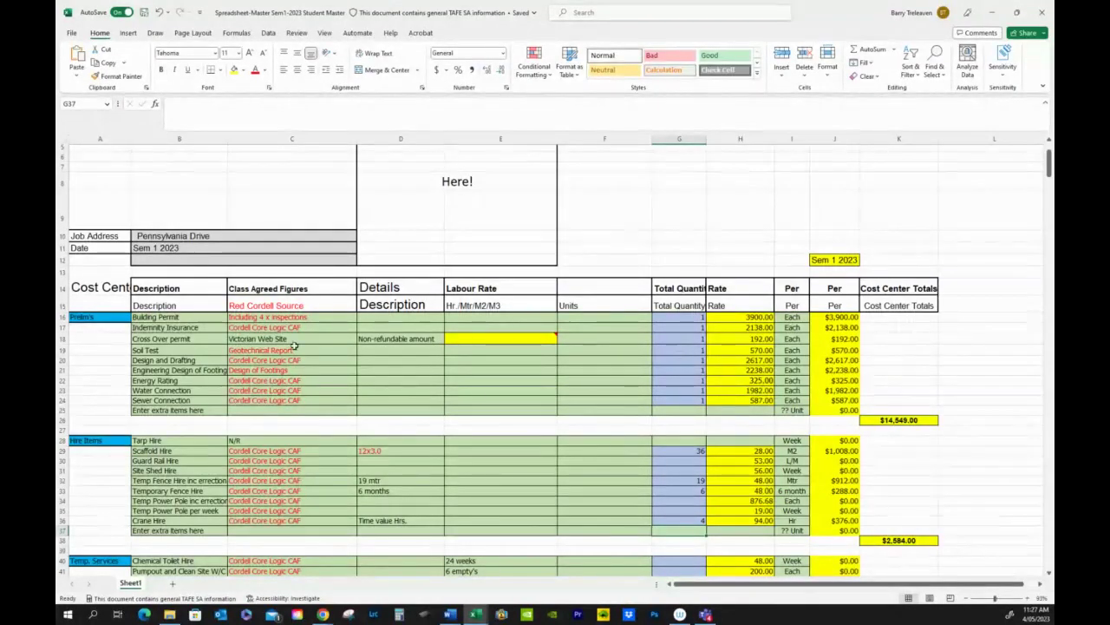
Clear the Total Quantity entries from Building Permit to Sewer Connection and from Scaffold Hire to Crane Hire.
drag(690, 317, 692, 399)
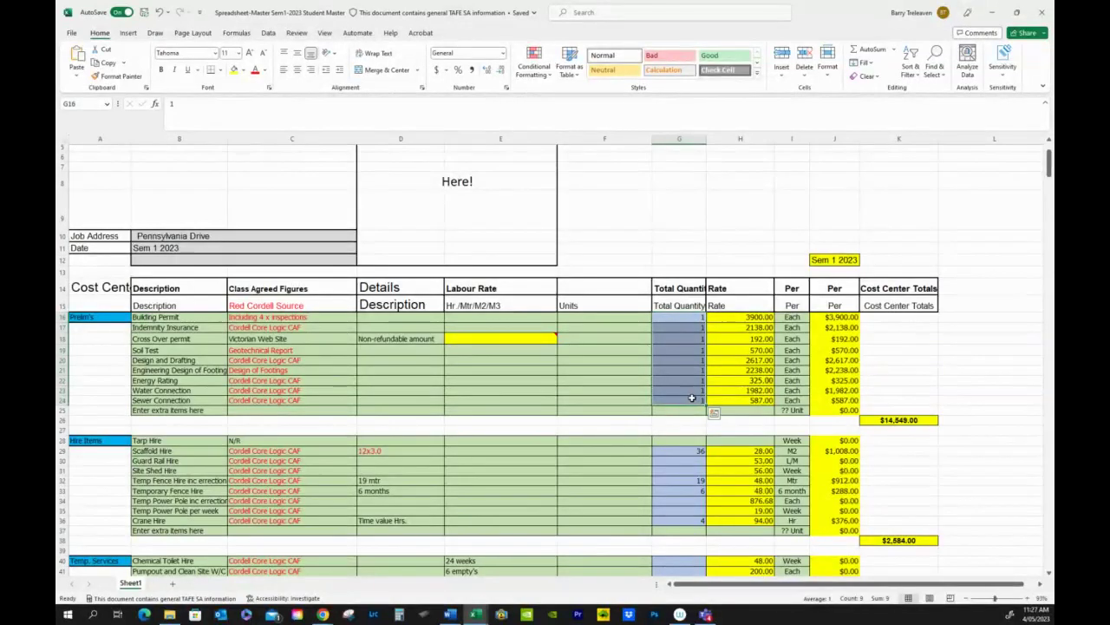
key(Delete)
drag(689, 450, 688, 520)
key(Delete)
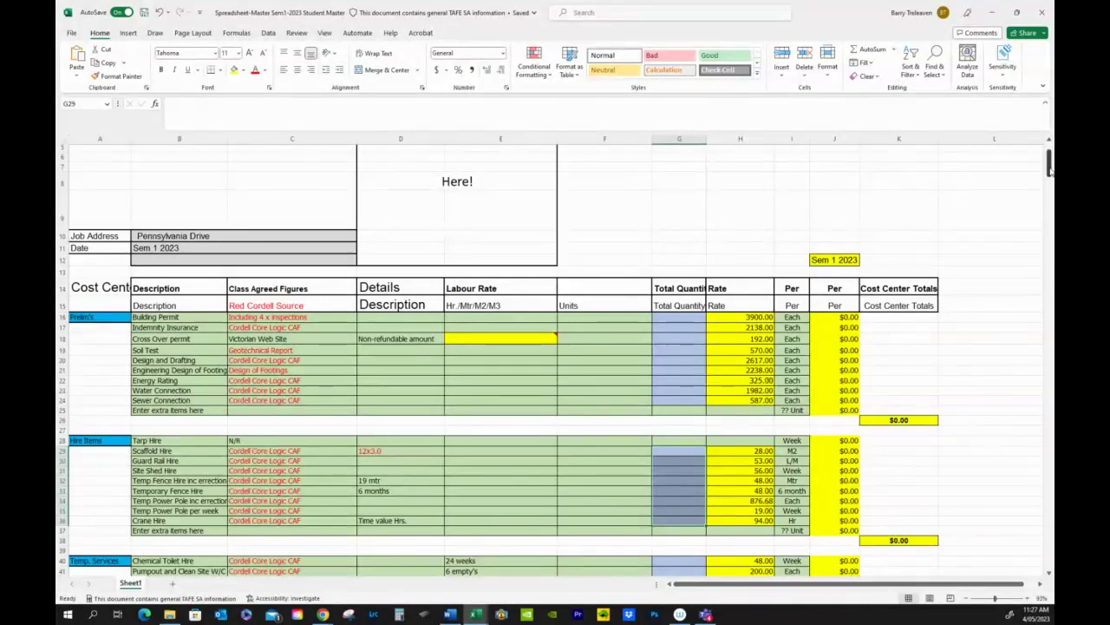
Delete the M2 units from the first four rows of the Windows section.
drag(1048, 164, 1048, 316)
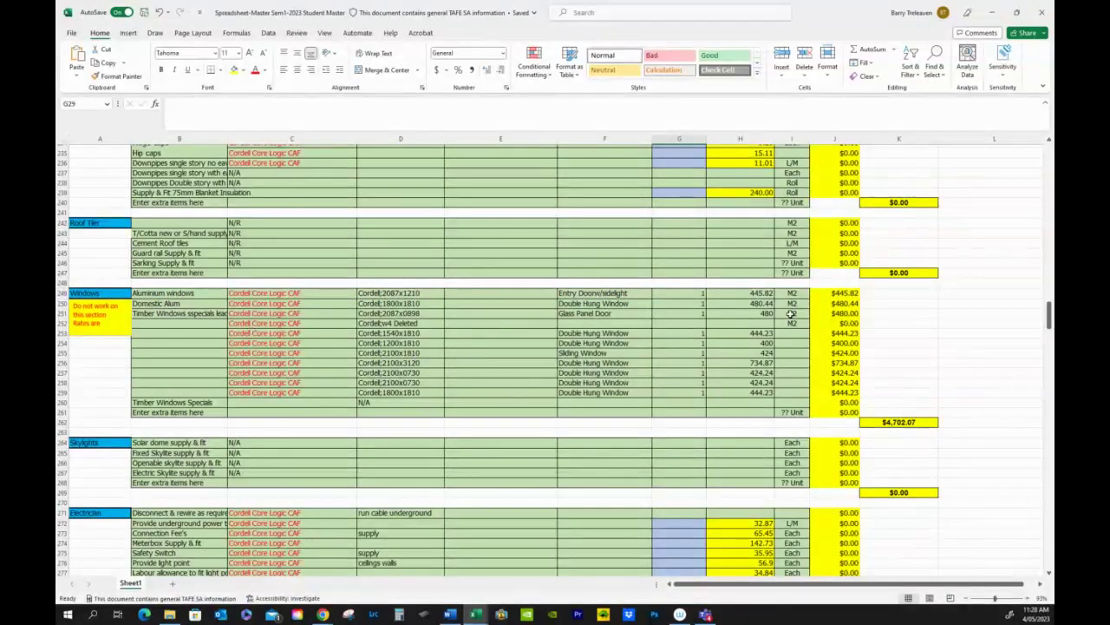
drag(790, 293, 788, 324)
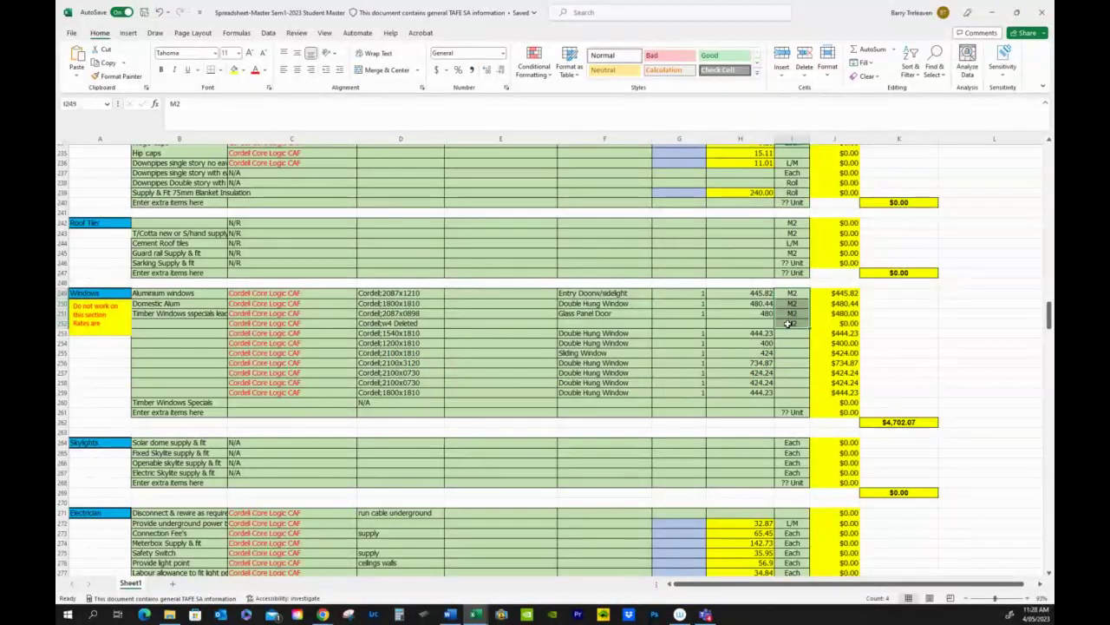
key(Delete)
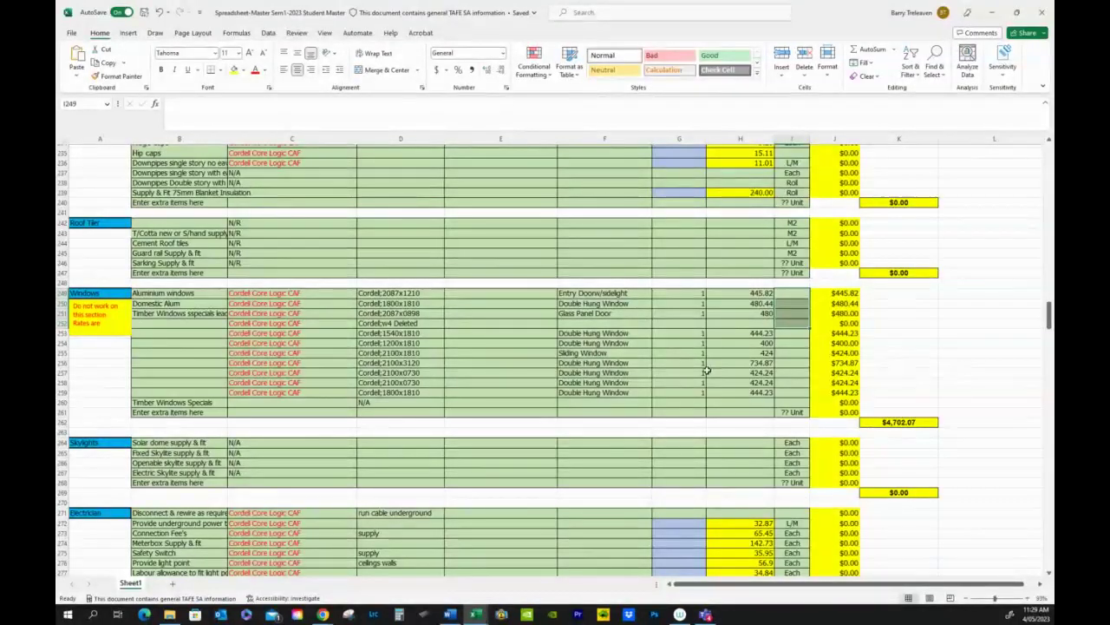
Examine the blue quantity cells and item rates in the Electrician, Plumber, Lockup Carpenter, Insulation and Plasterer sections.
scroll(698, 397, down, 10)
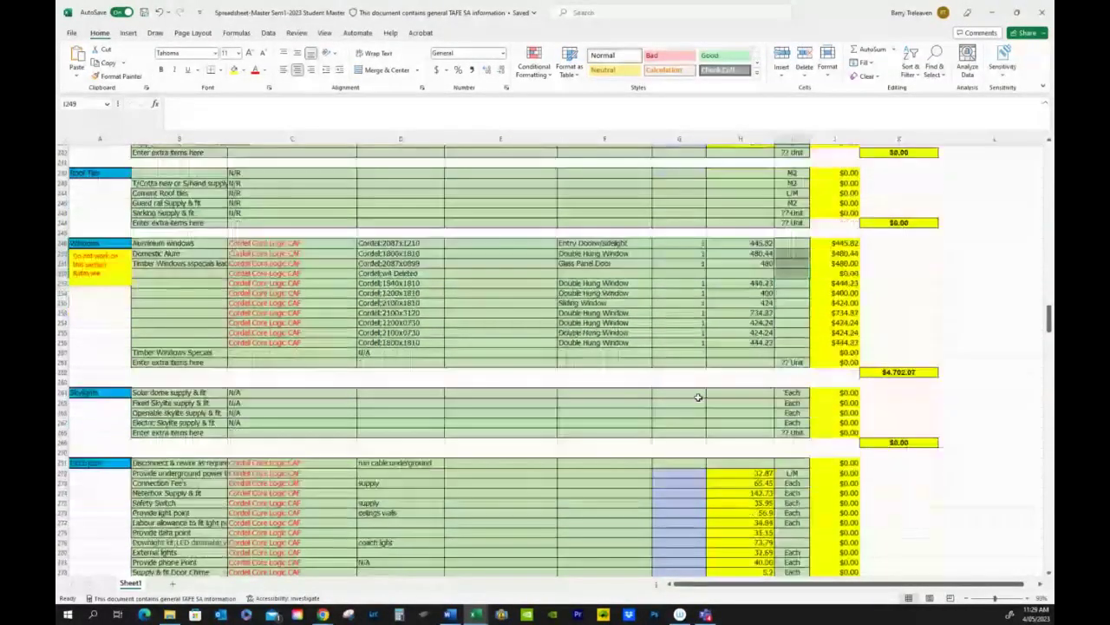
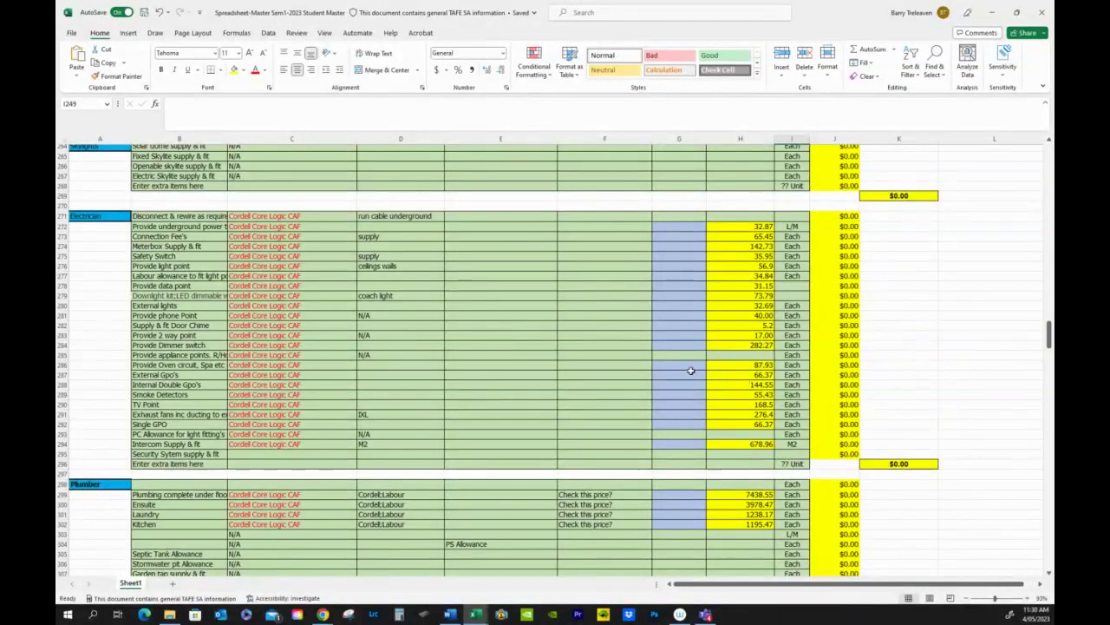
scroll(690, 370, down, 3)
scroll(691, 370, down, 8)
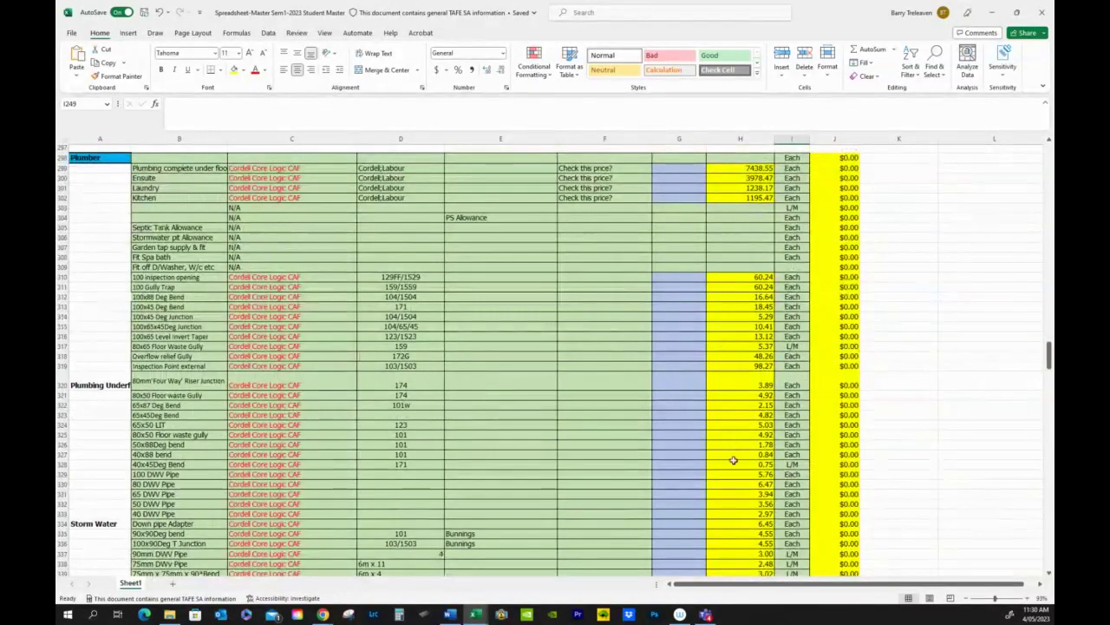
scroll(733, 462, down, 5)
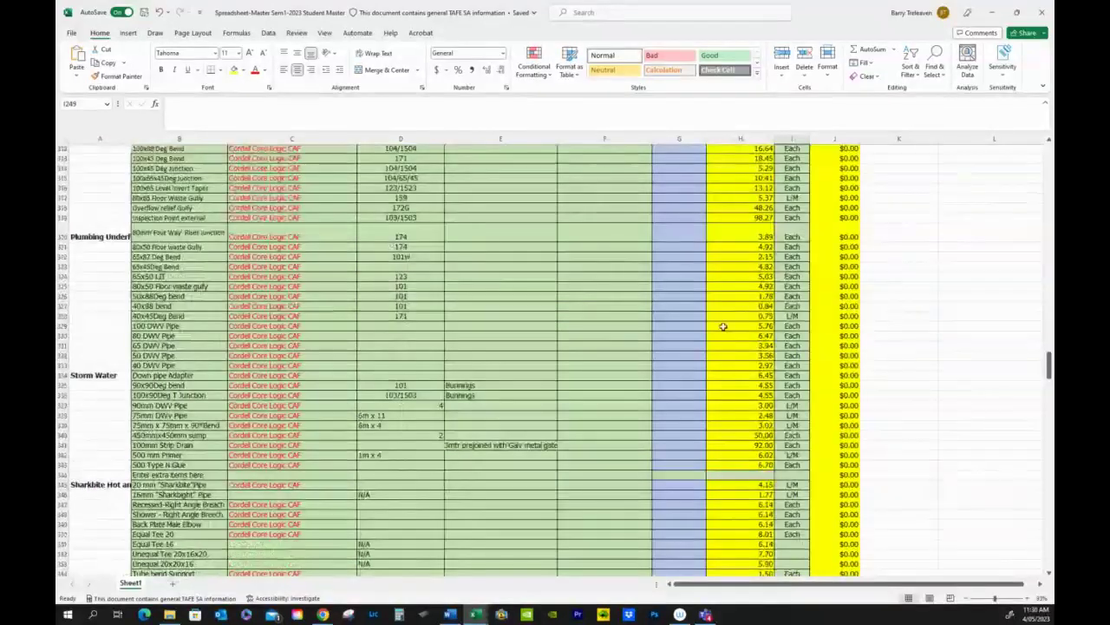
scroll(730, 385, down, 5)
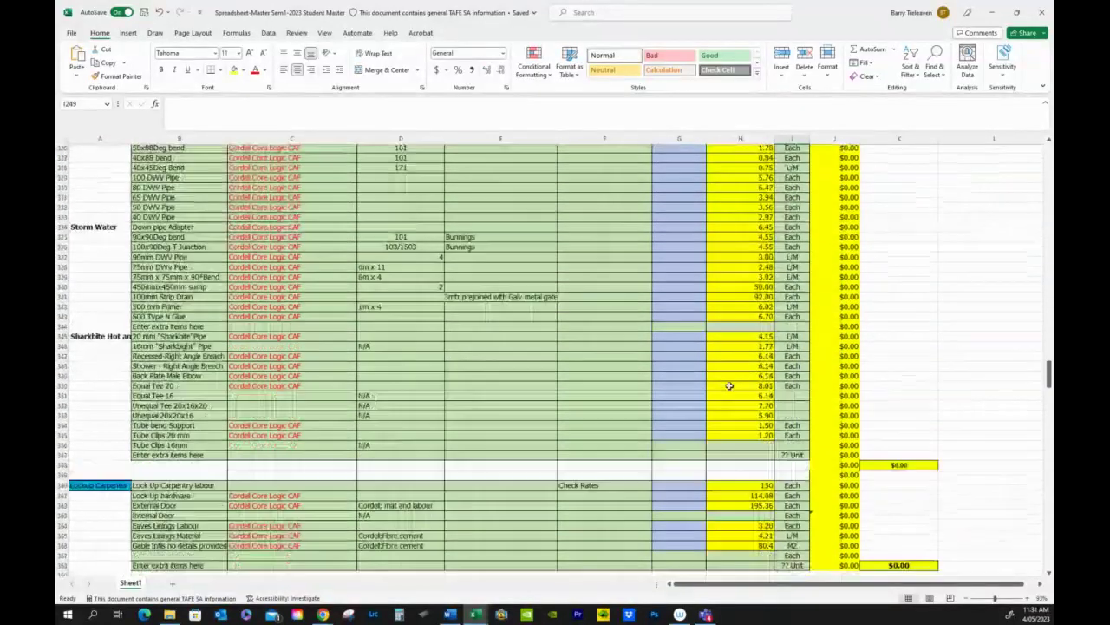
scroll(730, 385, down, 9)
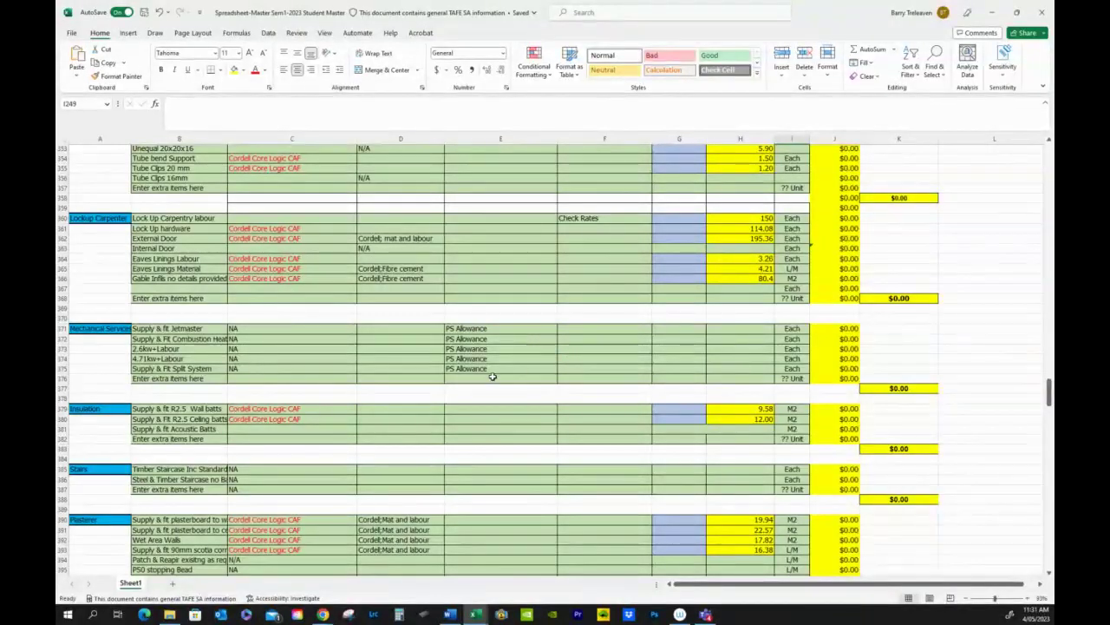
scroll(296, 416, down, 2)
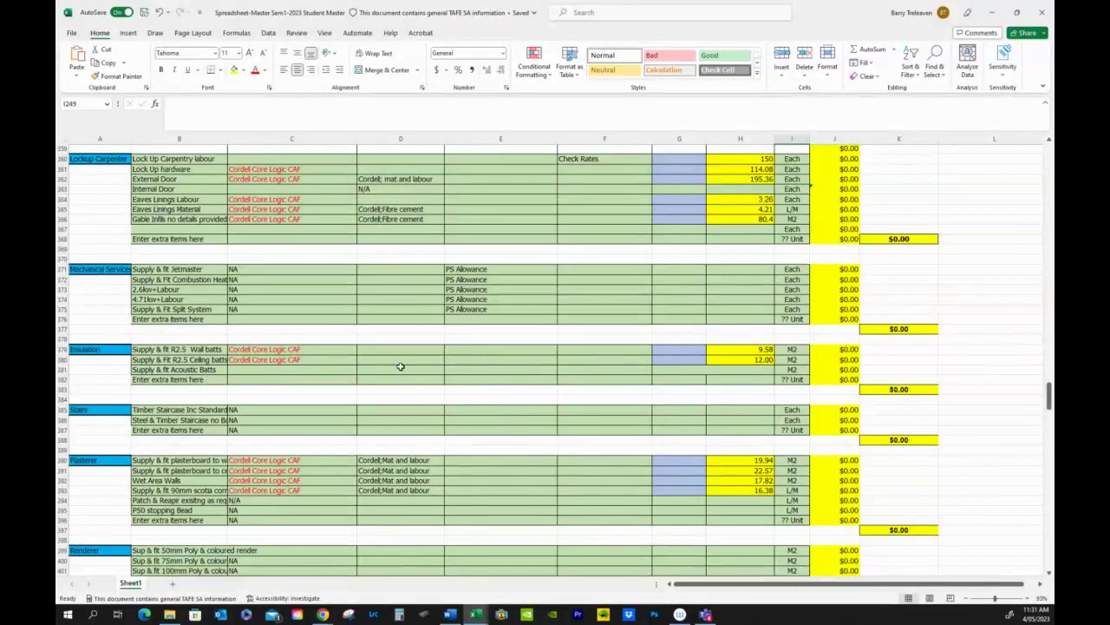
scroll(421, 422, down, 3)
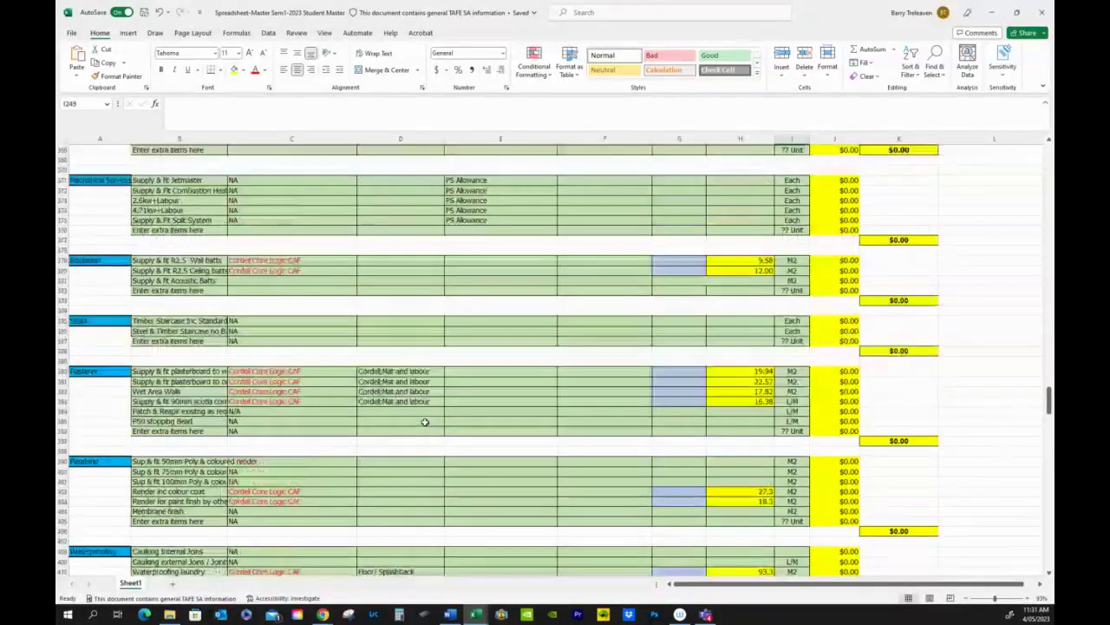
Examine the Fixing Carpentry items, the pre-filled Joinery figures with their do-not-work note, and the Painter section.
scroll(423, 422, down, 8)
scroll(425, 423, down, 10)
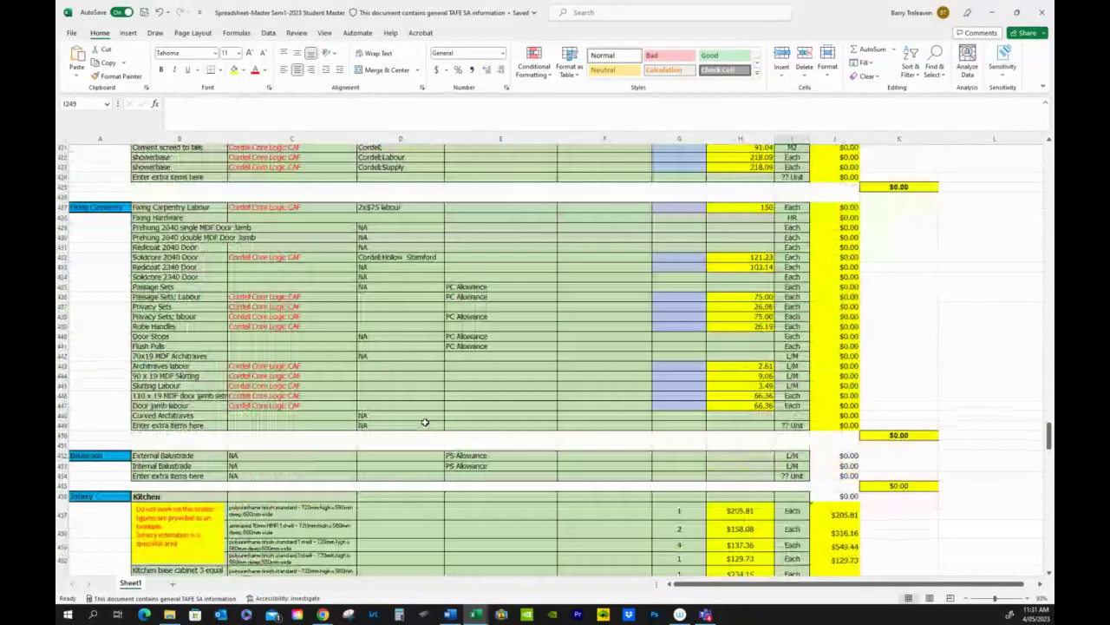
scroll(425, 423, down, 8)
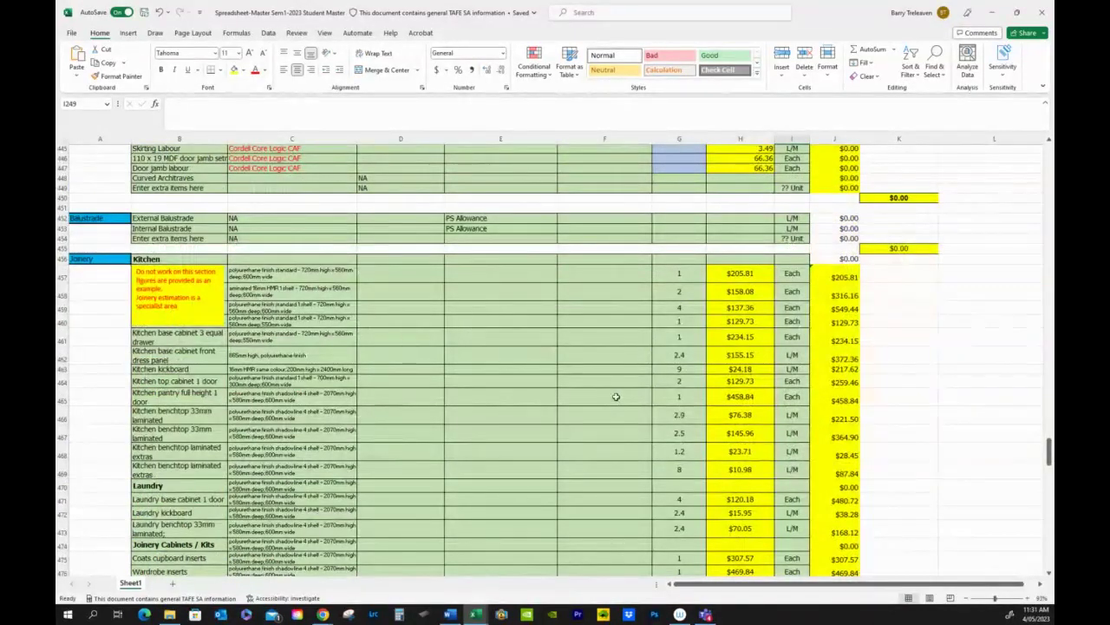
scroll(756, 428, down, 1)
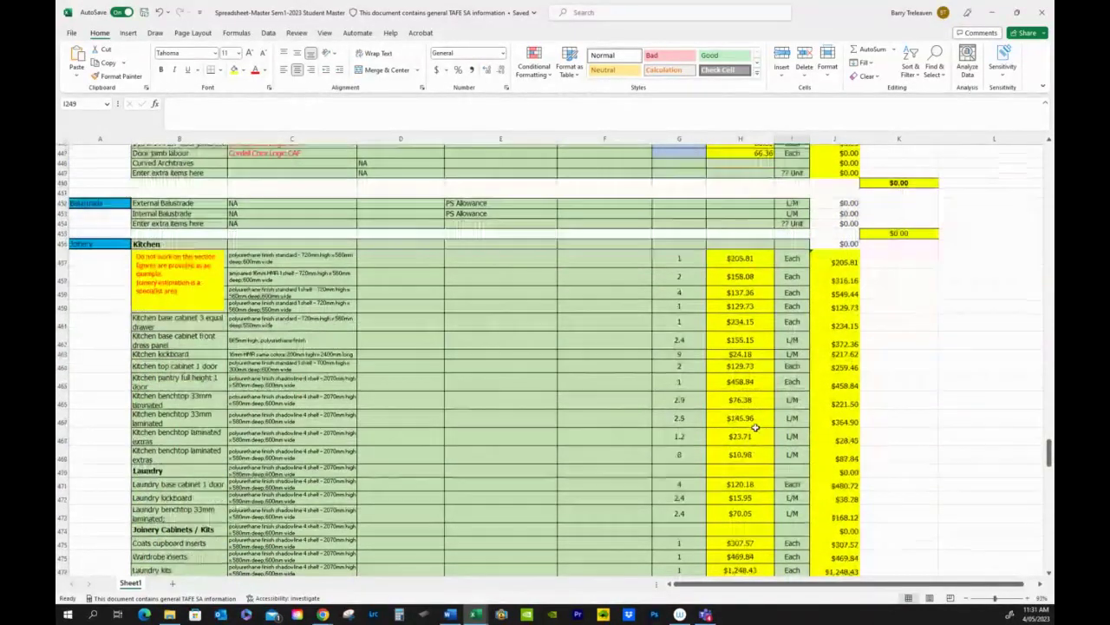
scroll(756, 428, down, 6)
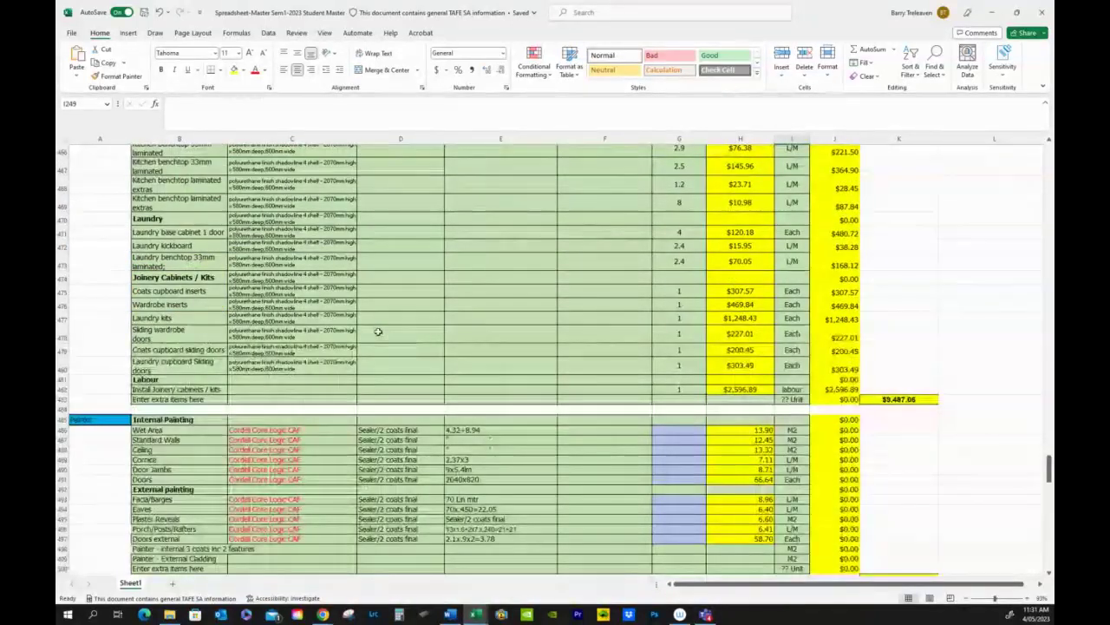
scroll(491, 295, down, 3)
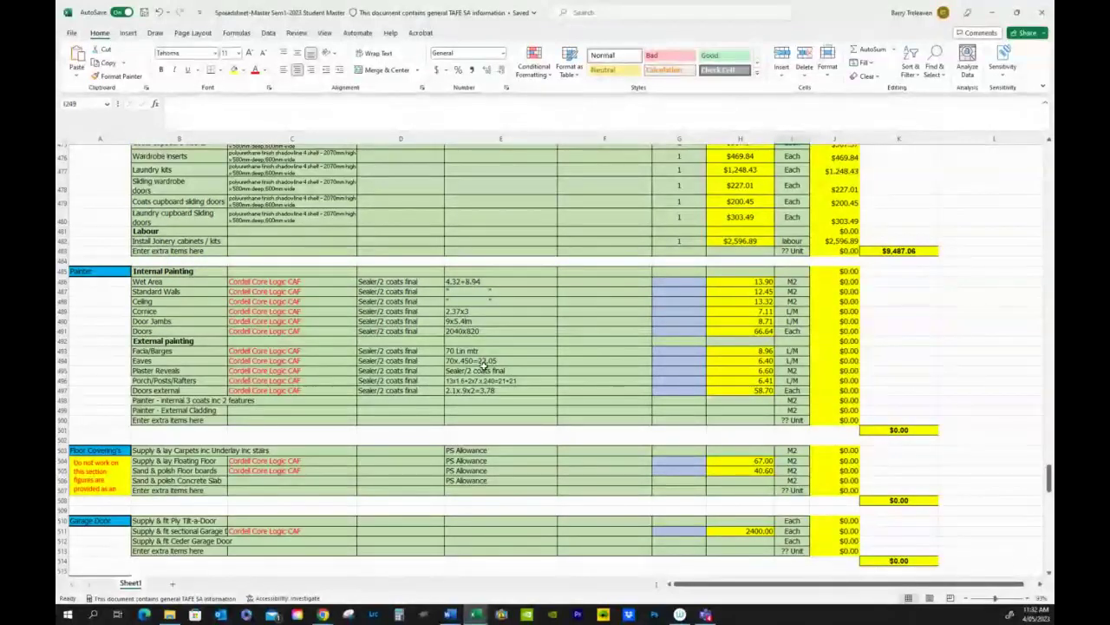
scroll(486, 390, down, 4)
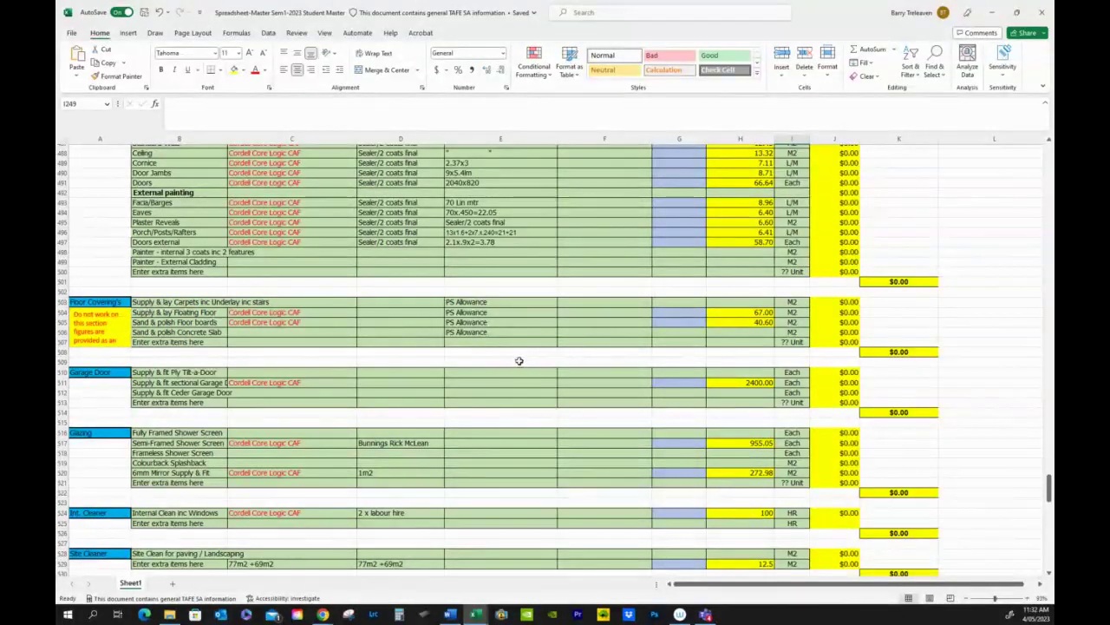
Examine the Floor Coverings section and the cost sections below it, including Paving, Fixtures & Fittings, Appliances and Window Furnishings.
click(688, 313)
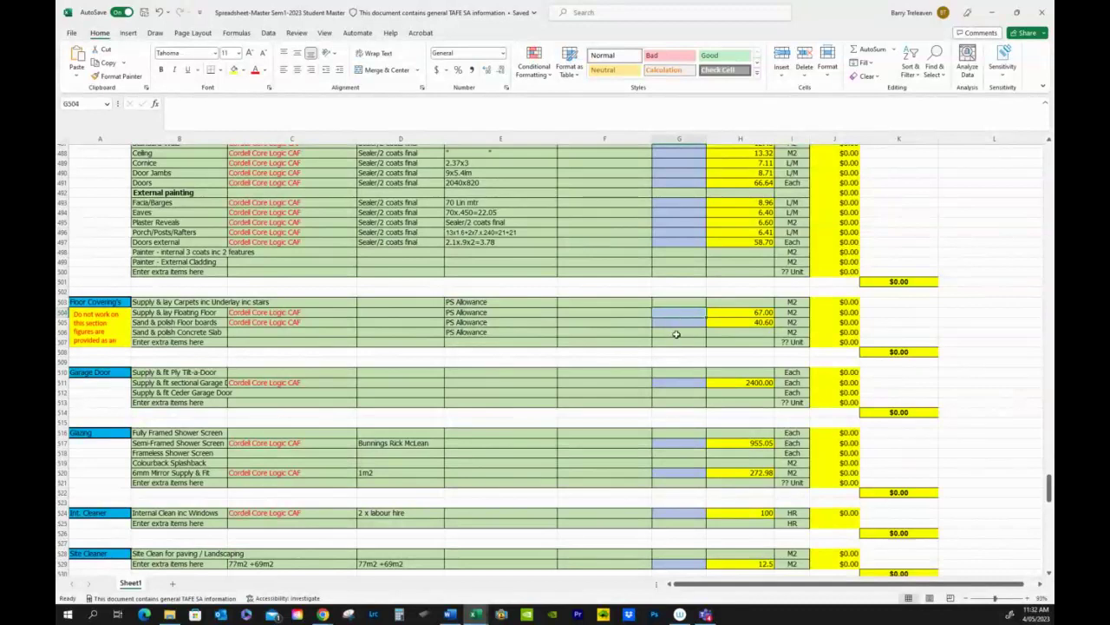
scroll(677, 321, down, 3)
scroll(676, 335, down, 2)
scroll(676, 335, down, 4)
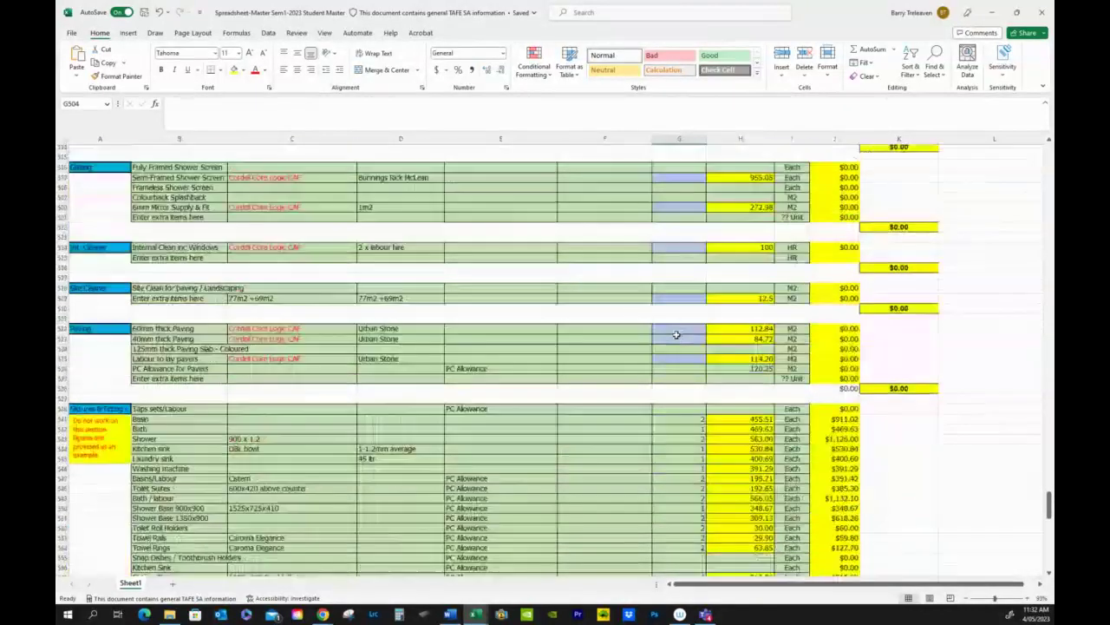
scroll(123, 432, down, 3)
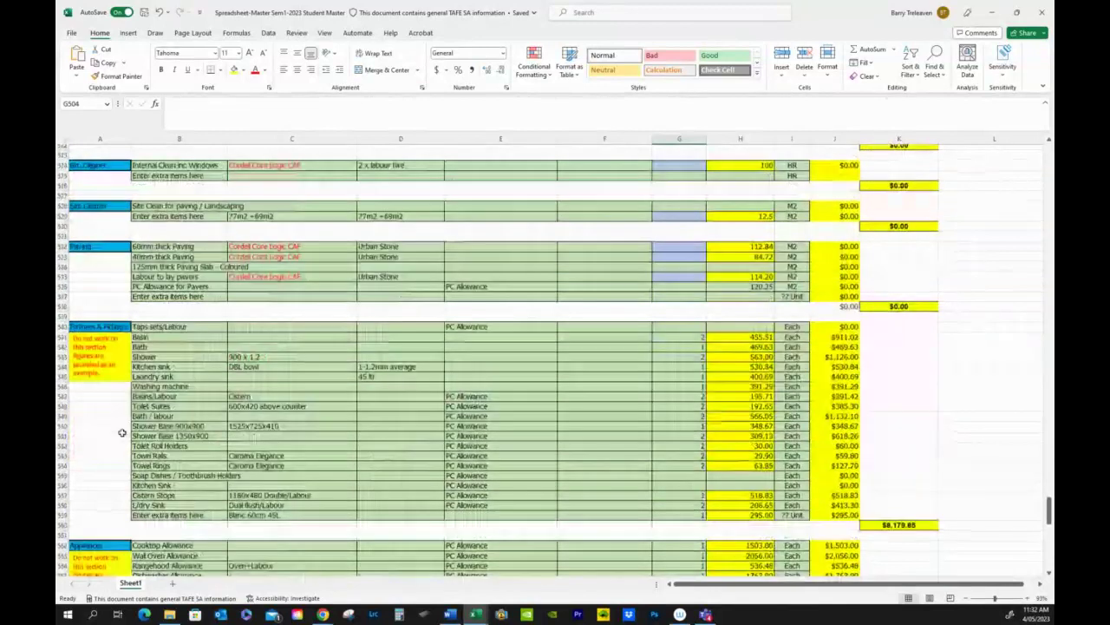
scroll(122, 432, down, 2)
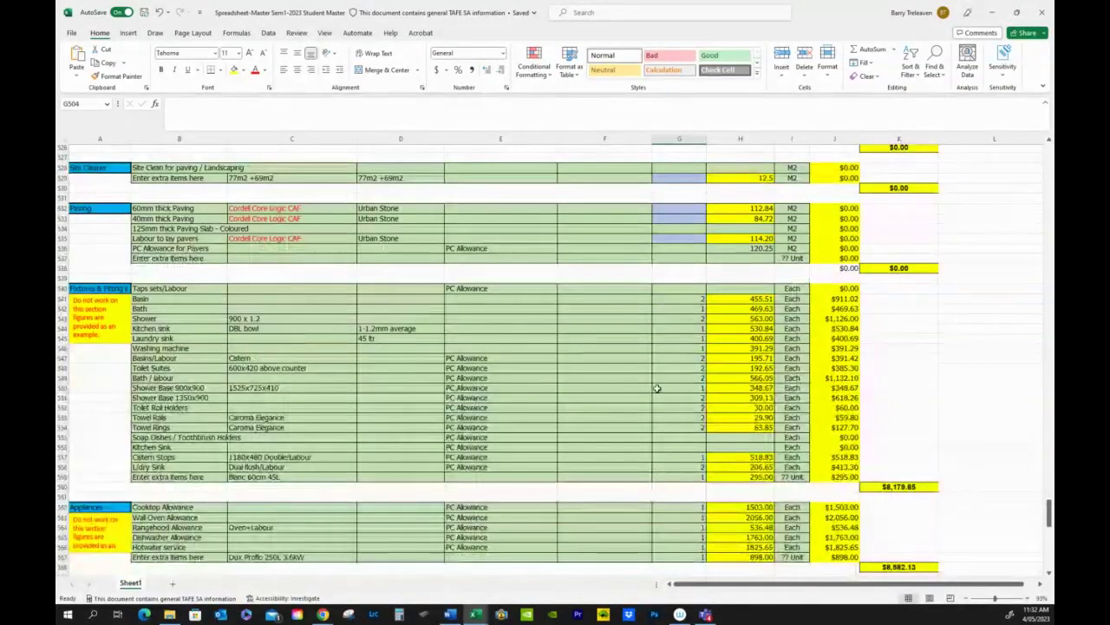
scroll(657, 388, down, 5)
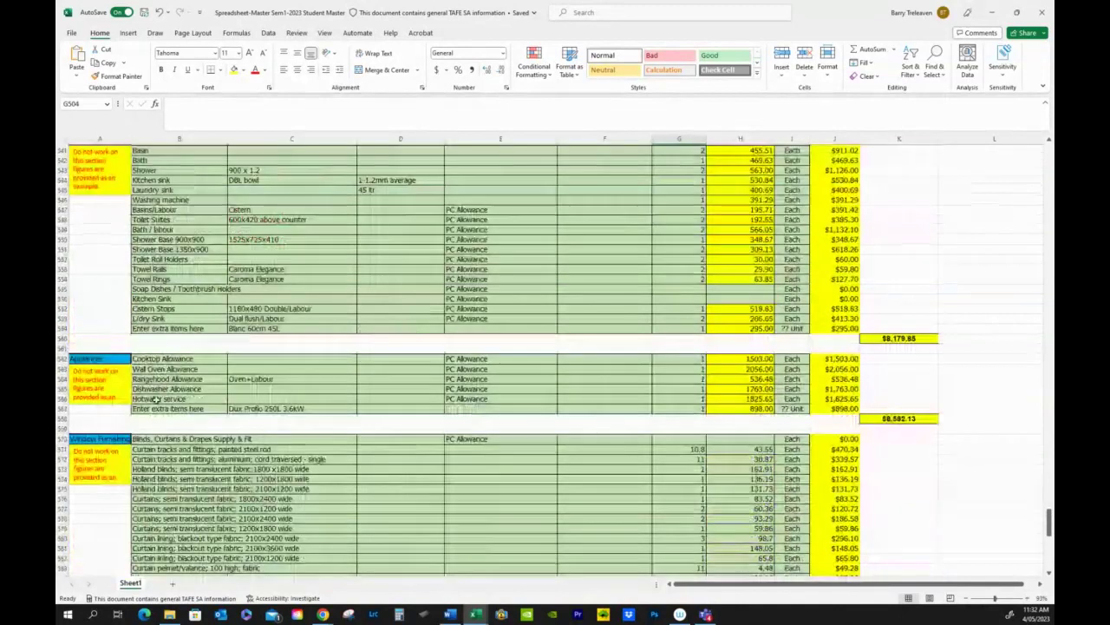
scroll(246, 308, down, 5)
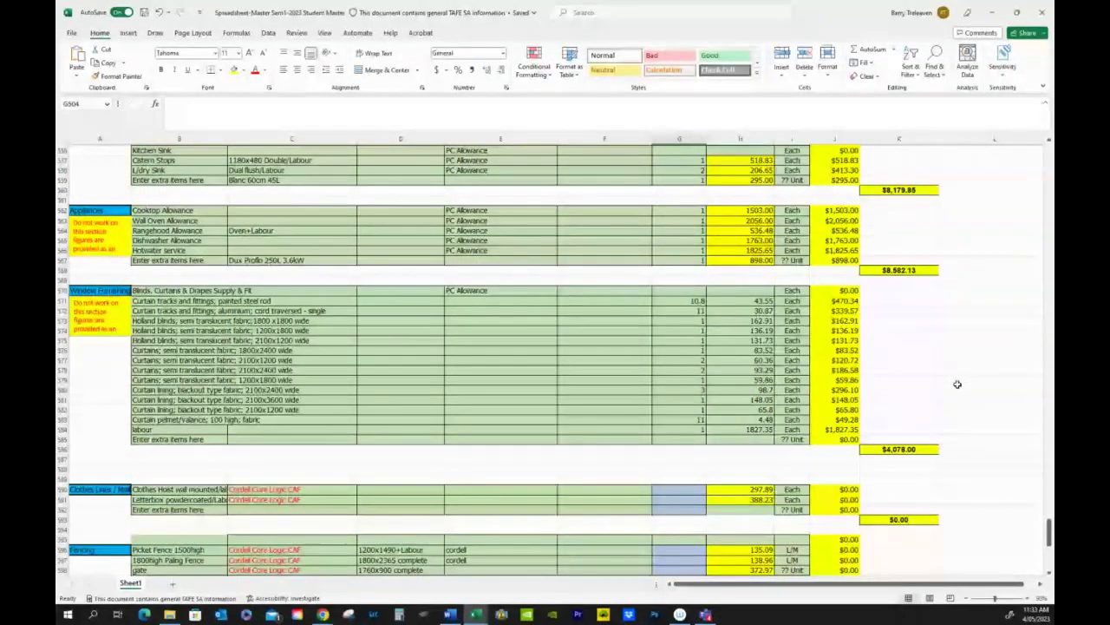
Examine the Clothes Lines, Fencing and Landscaping items and the percentage rates leading to the Total of Building Works.
scroll(958, 384, down, 7)
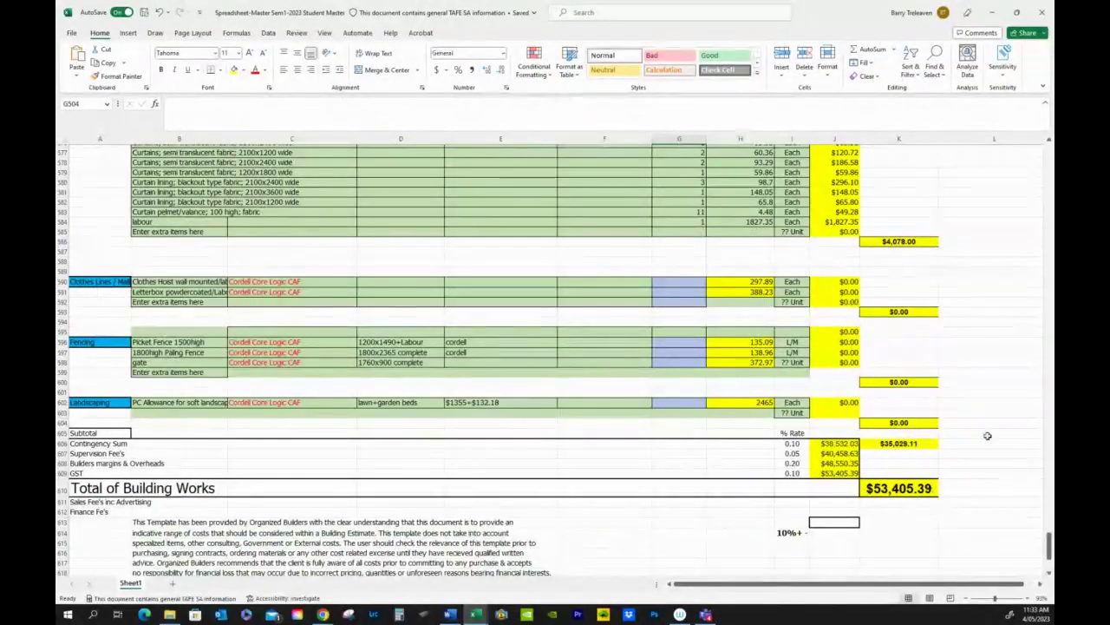
scroll(987, 435, down, 5)
scroll(977, 431, down, 1)
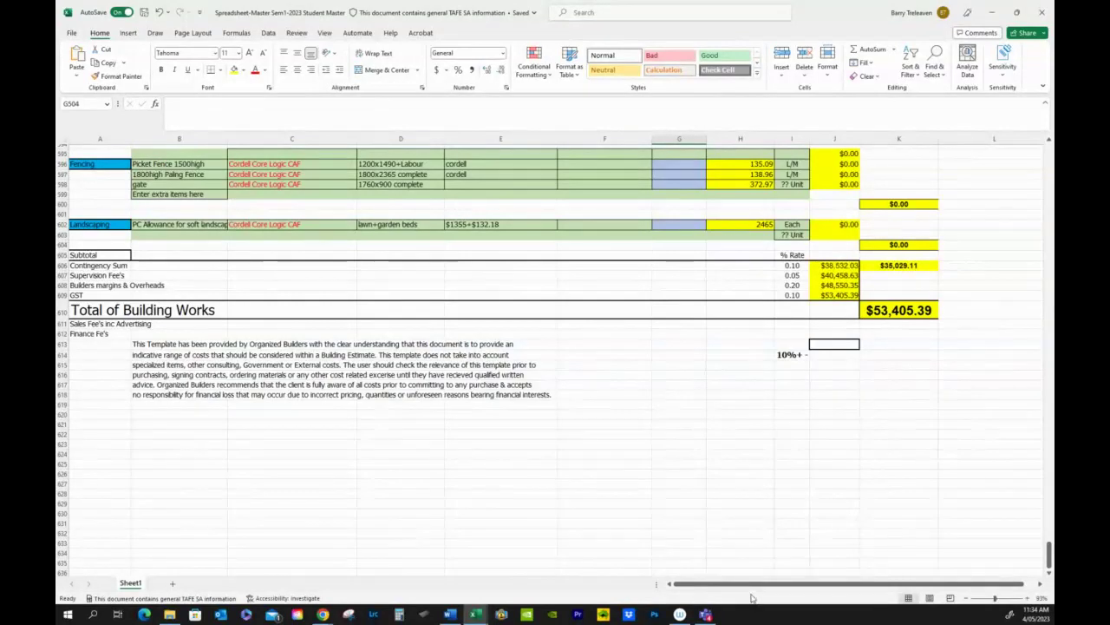
drag(750, 587, 760, 586)
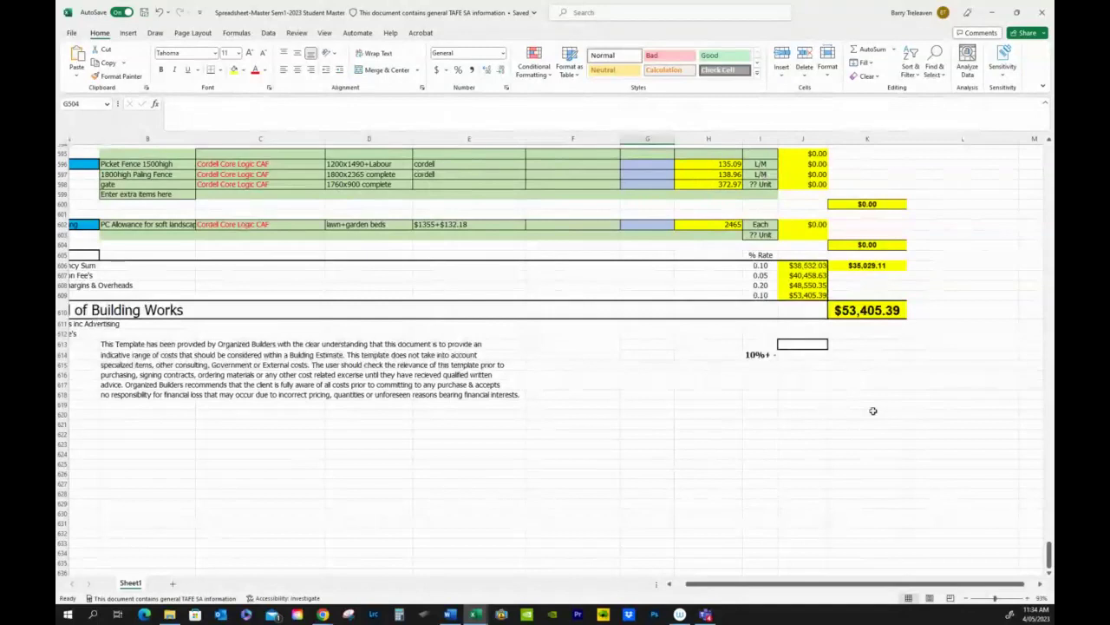
Review the cost sections from the Total of Building Works back up to the template header, including Painting, Fixing Carpentry, Plumbing and Electrical.
scroll(913, 406, up, 1)
scroll(913, 406, up, 5)
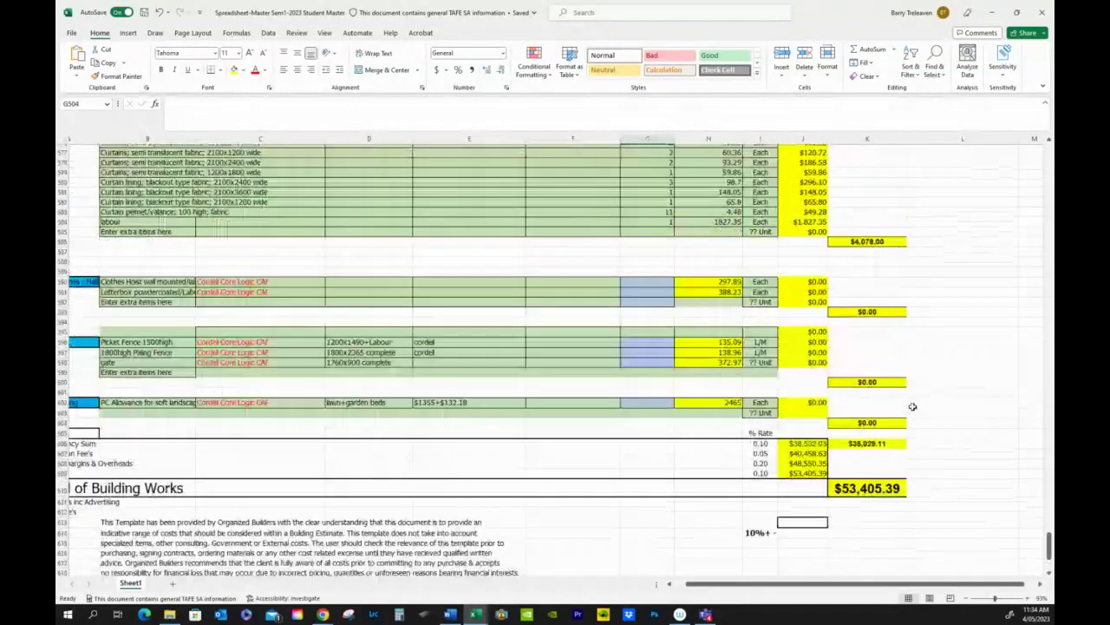
scroll(913, 405, up, 20)
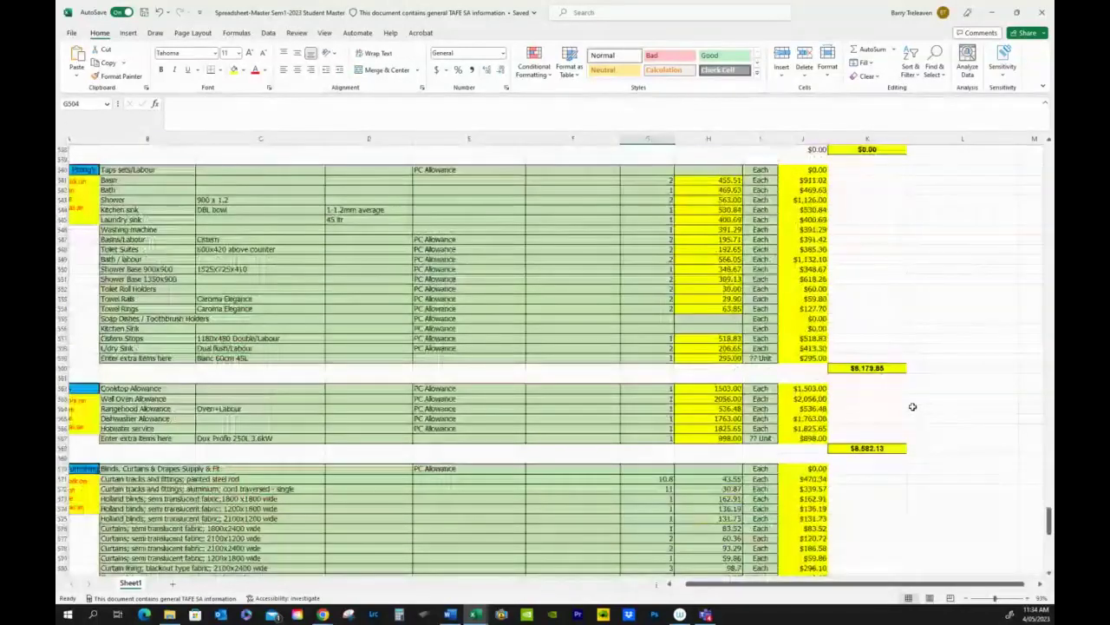
scroll(913, 406, up, 13)
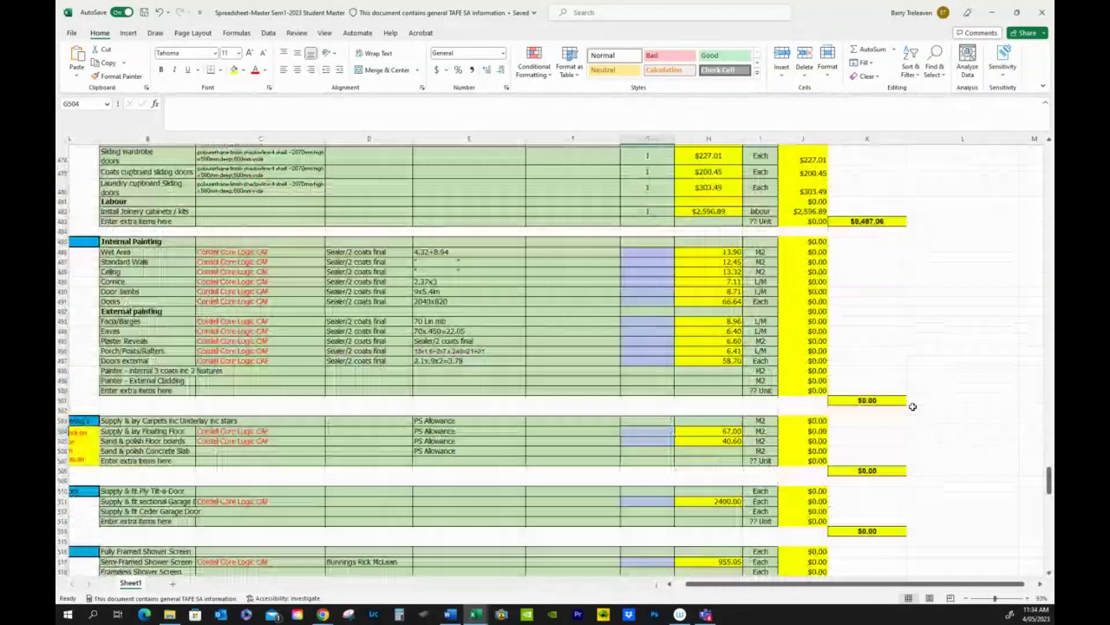
scroll(913, 406, up, 11)
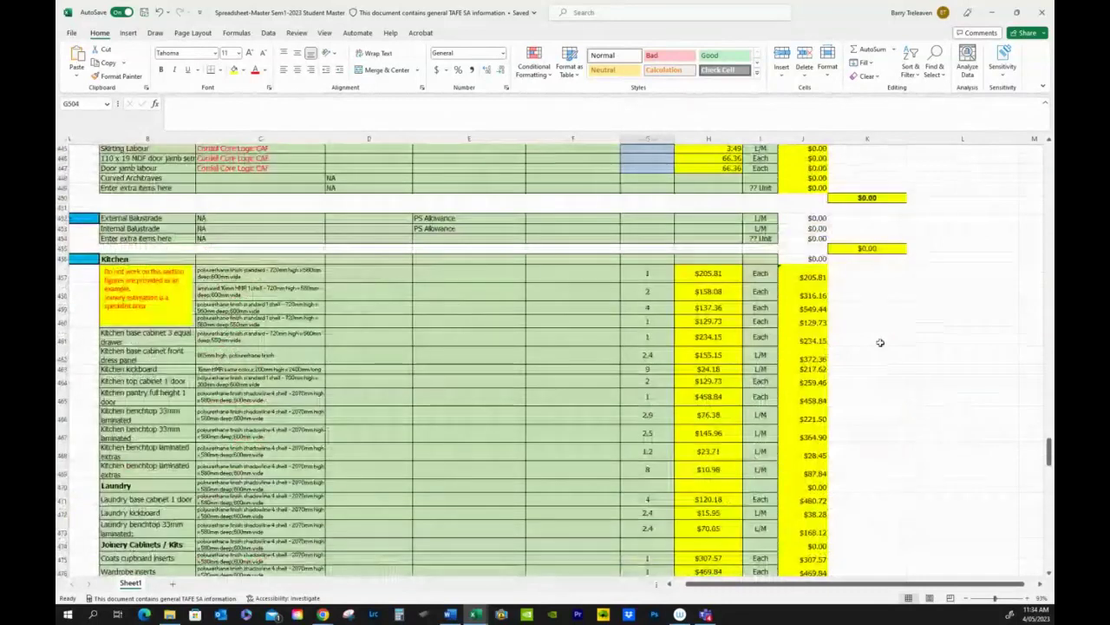
scroll(922, 370, up, 7)
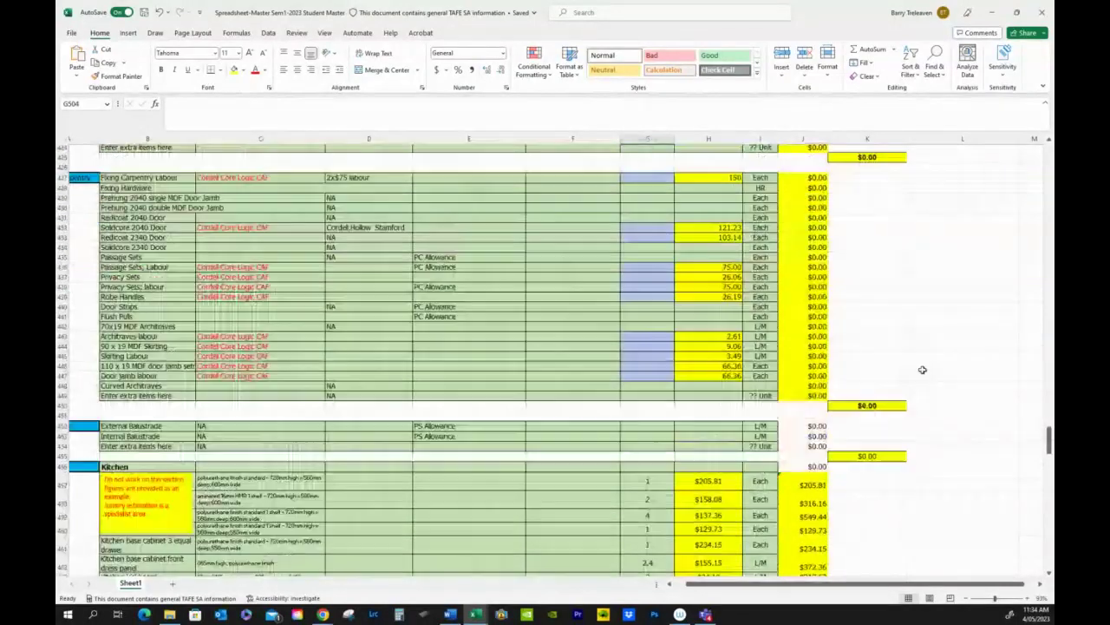
scroll(922, 370, up, 4)
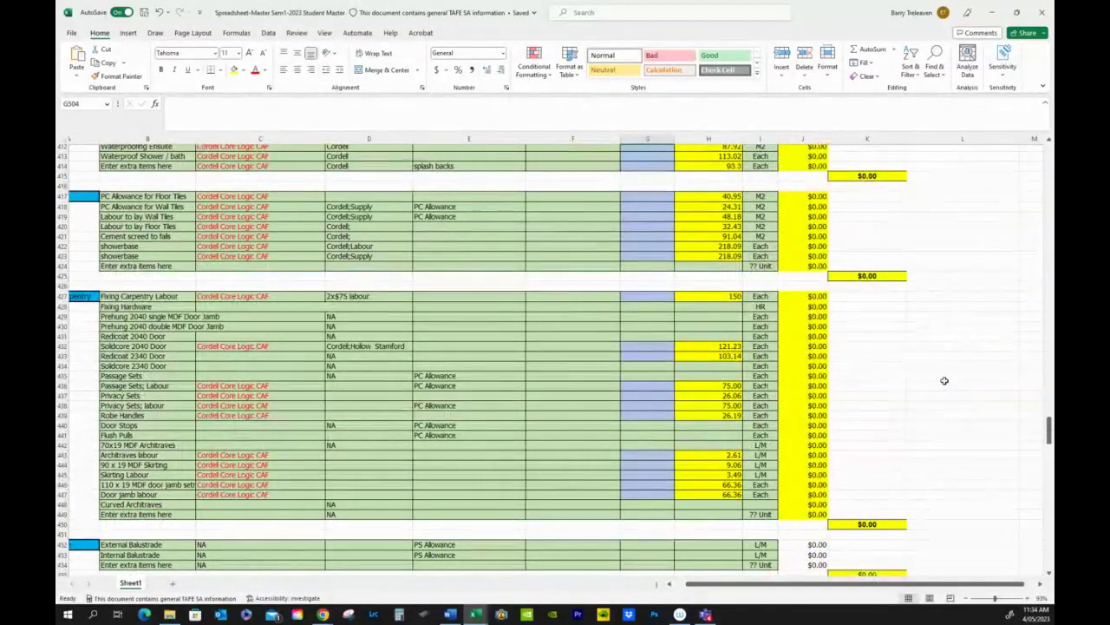
scroll(944, 380, up, 14)
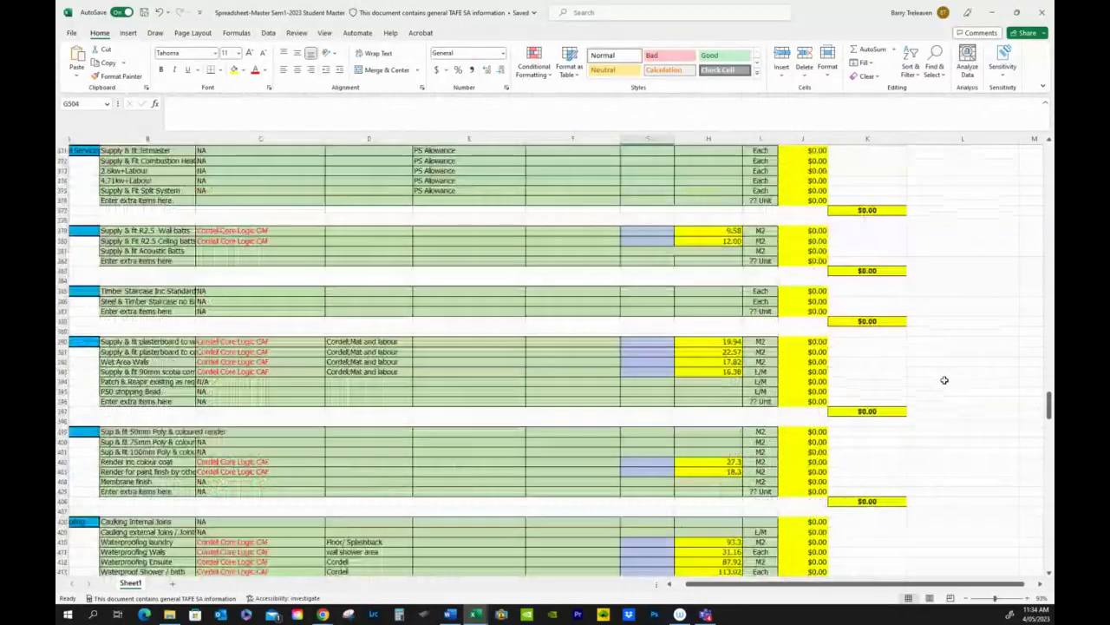
scroll(944, 380, up, 13)
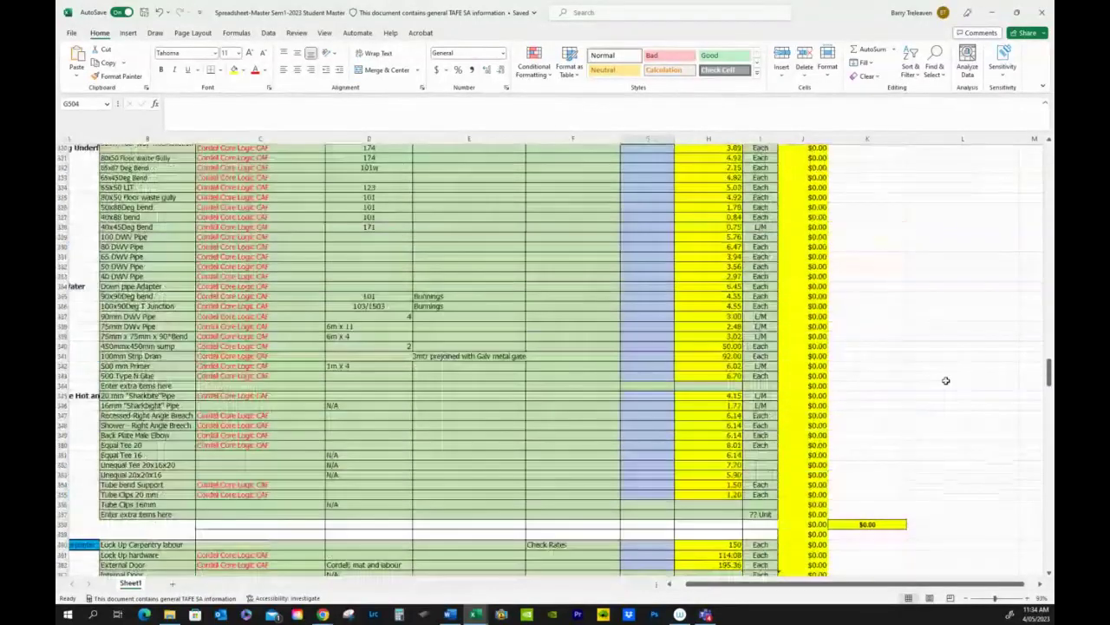
scroll(945, 380, up, 7)
scroll(945, 382, up, 11)
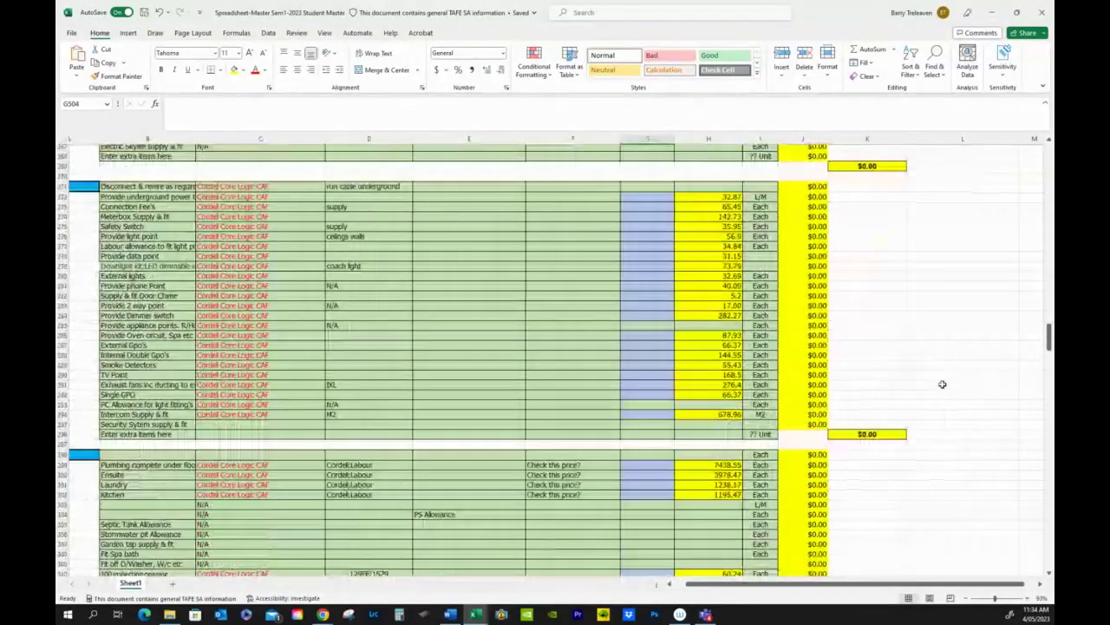
scroll(942, 384, up, 6)
drag(1049, 325, 1049, 153)
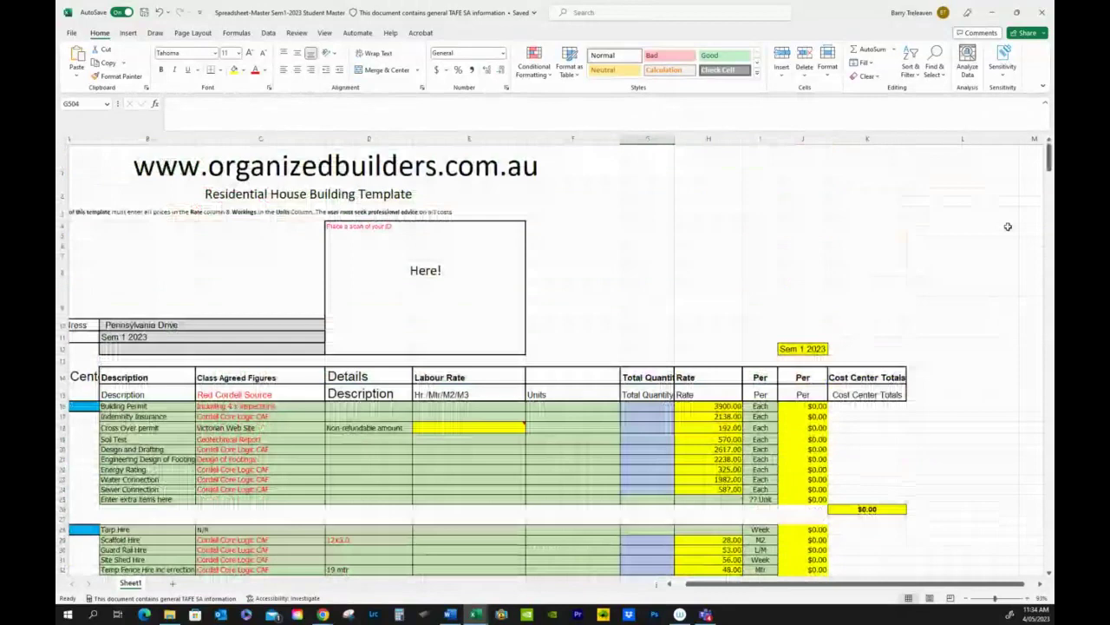
In the Earthworks section, enter a total quantity of 3 for Tree Removal and 19 for Silt Fence.
scroll(1008, 227, down, 3)
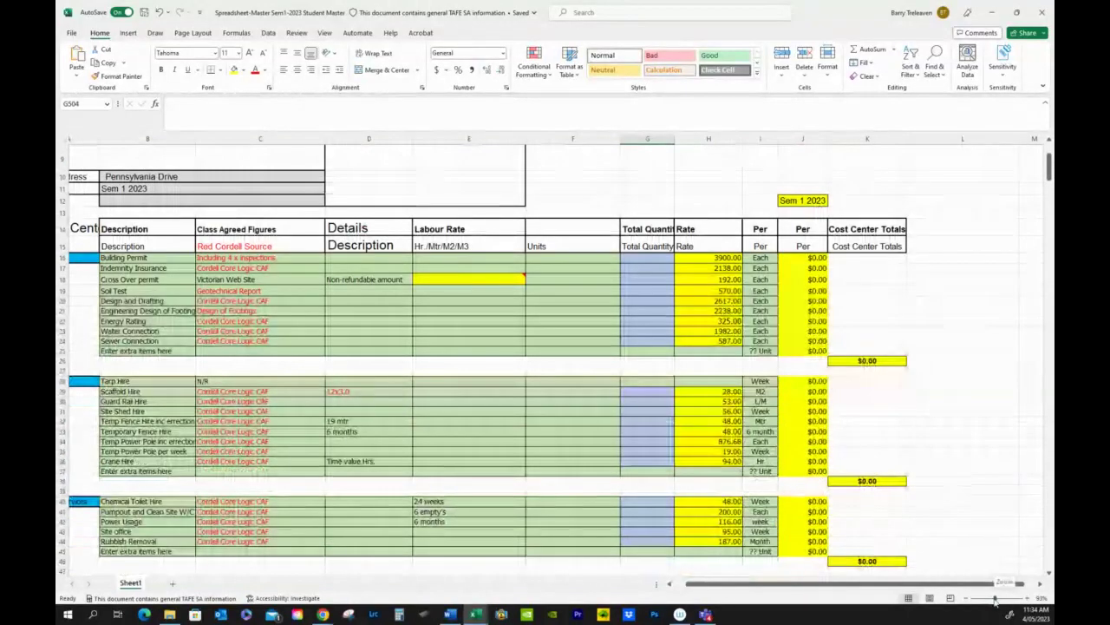
drag(995, 599, 988, 598)
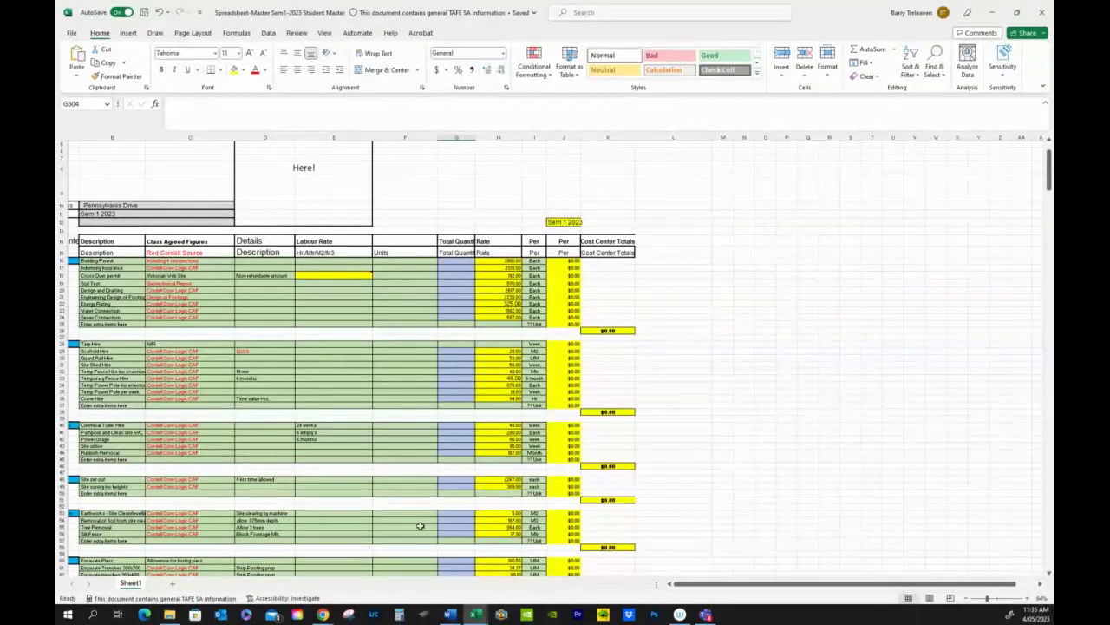
scroll(420, 525, down, 1)
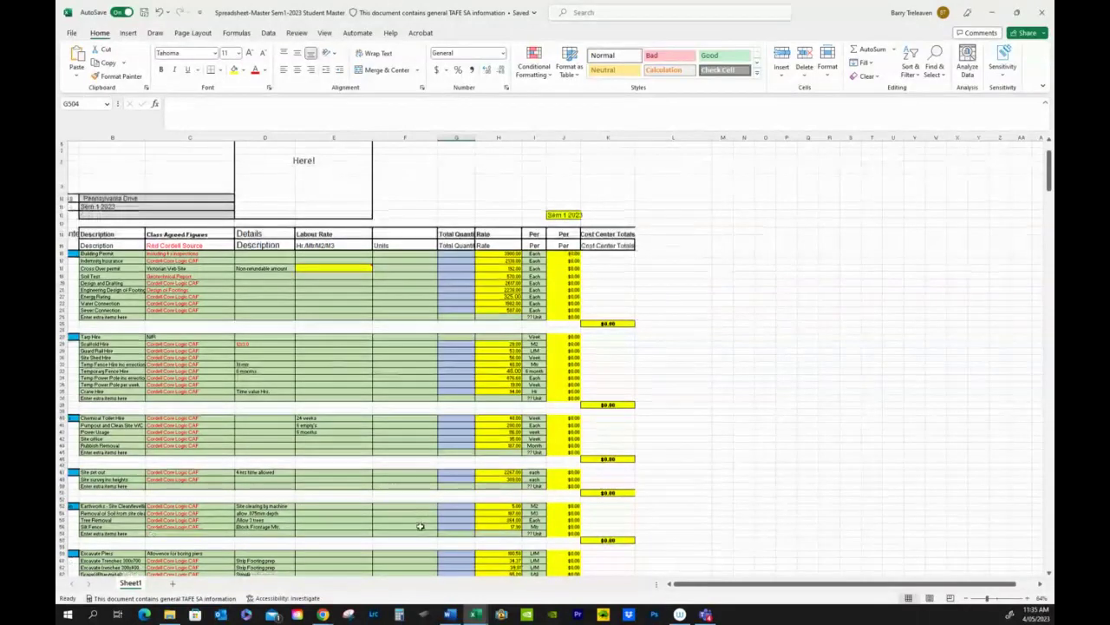
scroll(420, 526, down, 5)
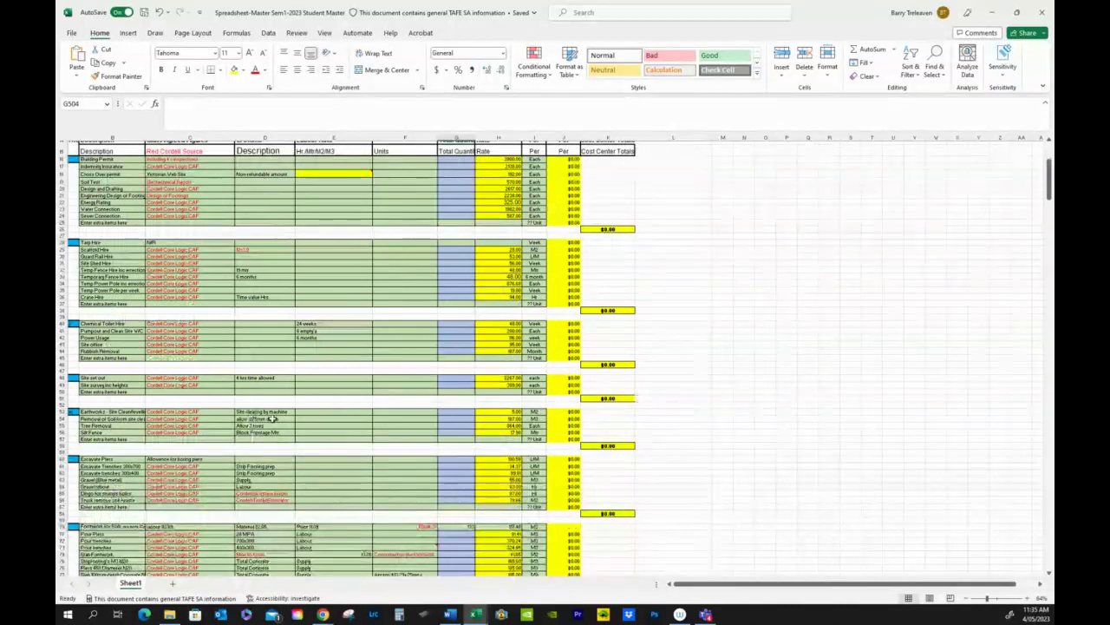
scroll(273, 418, down, 1)
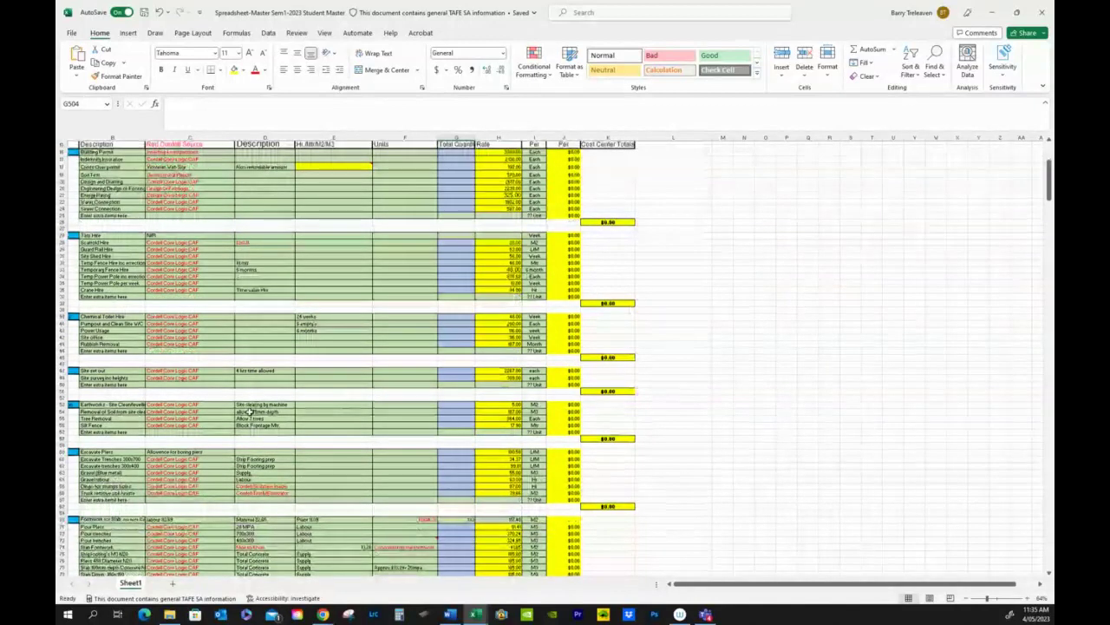
scroll(249, 413, down, 2)
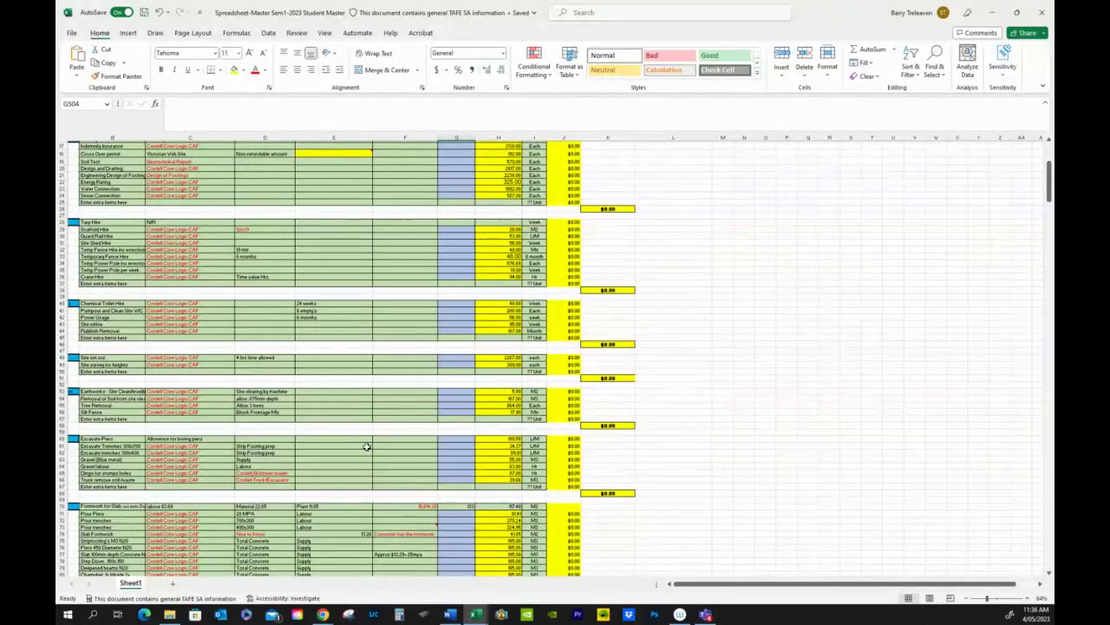
click(467, 406)
text(8)
key(Return)
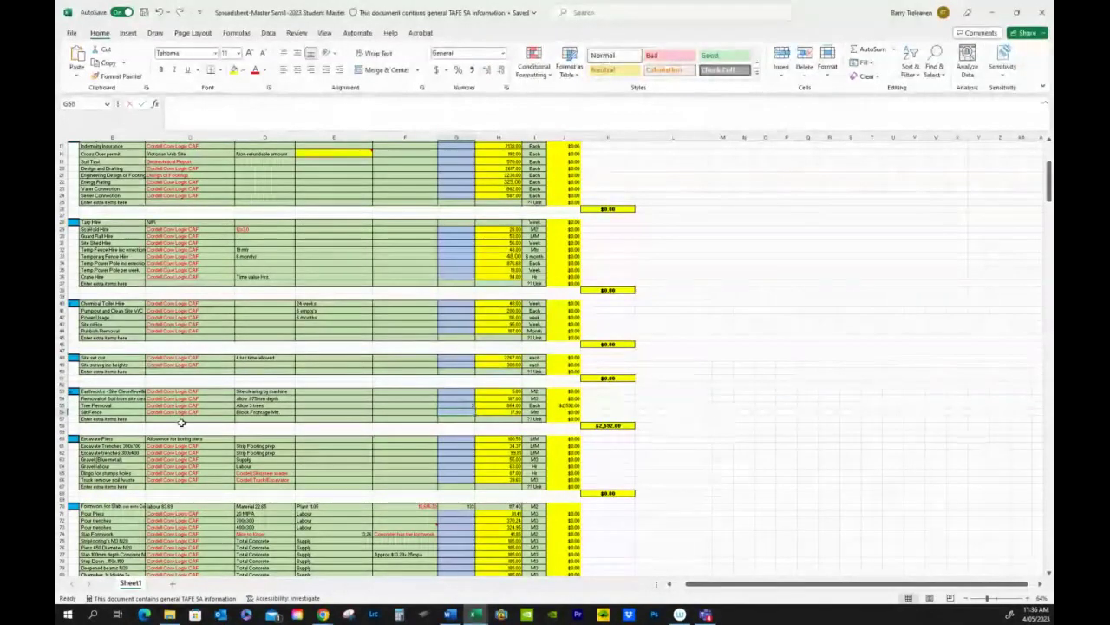
key(Down)
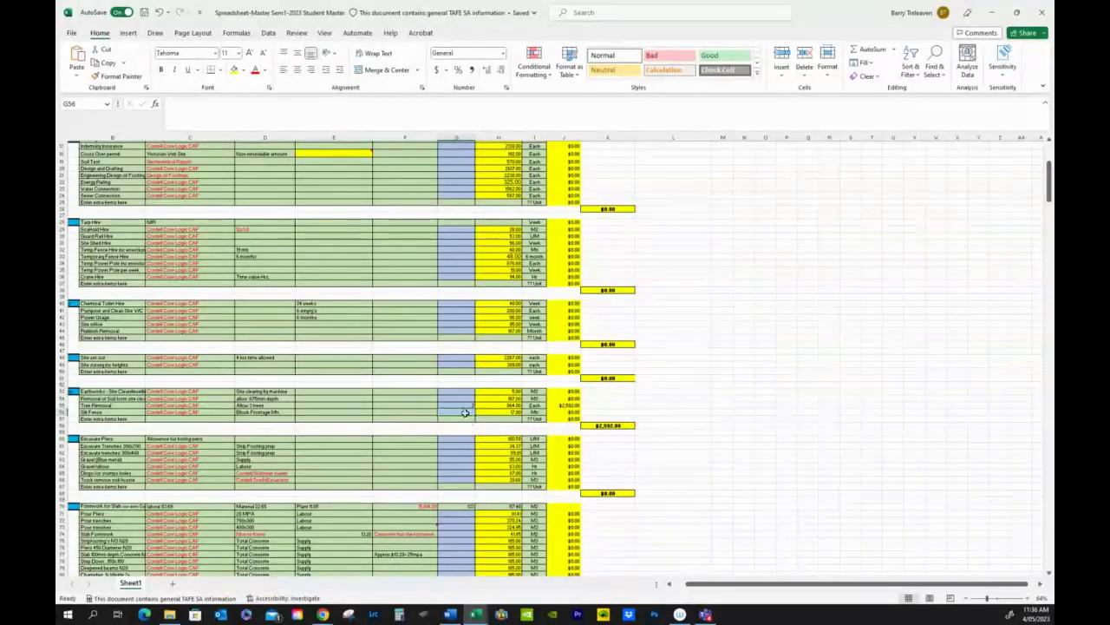
text(19)
key(Return)
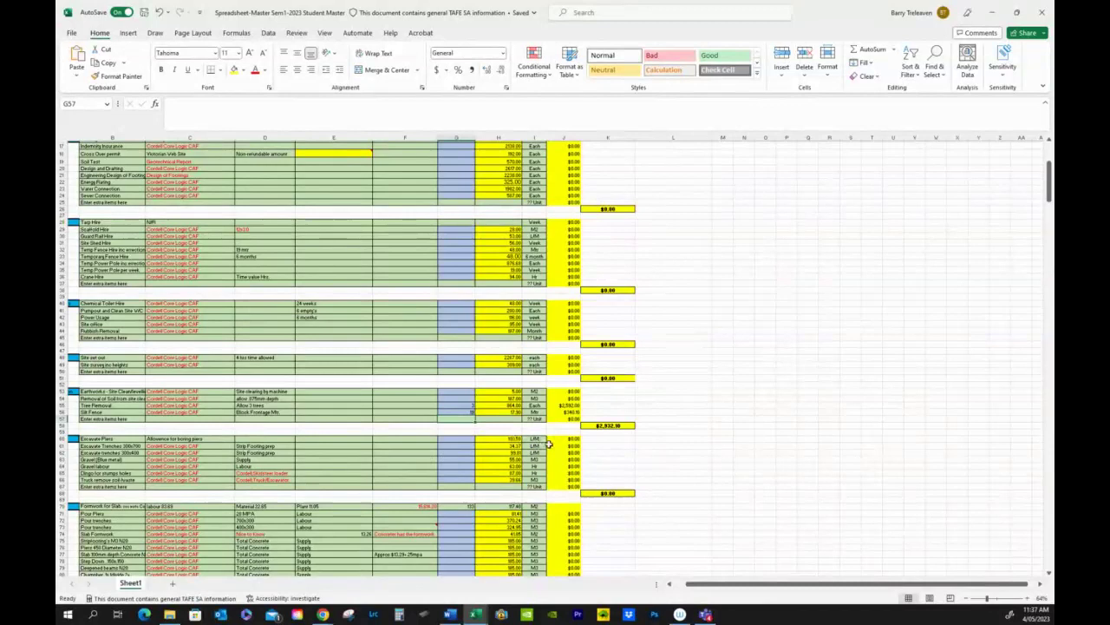
Enter 78.6 as the total quantity for Excavate Piers.
click(456, 438)
text(78)
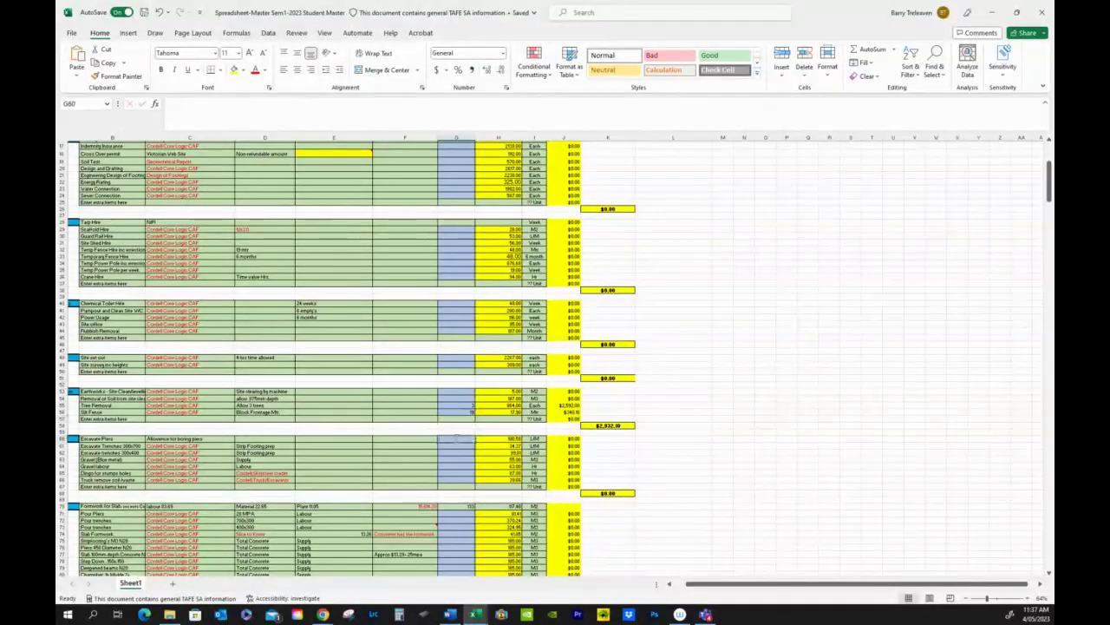
text(.0)
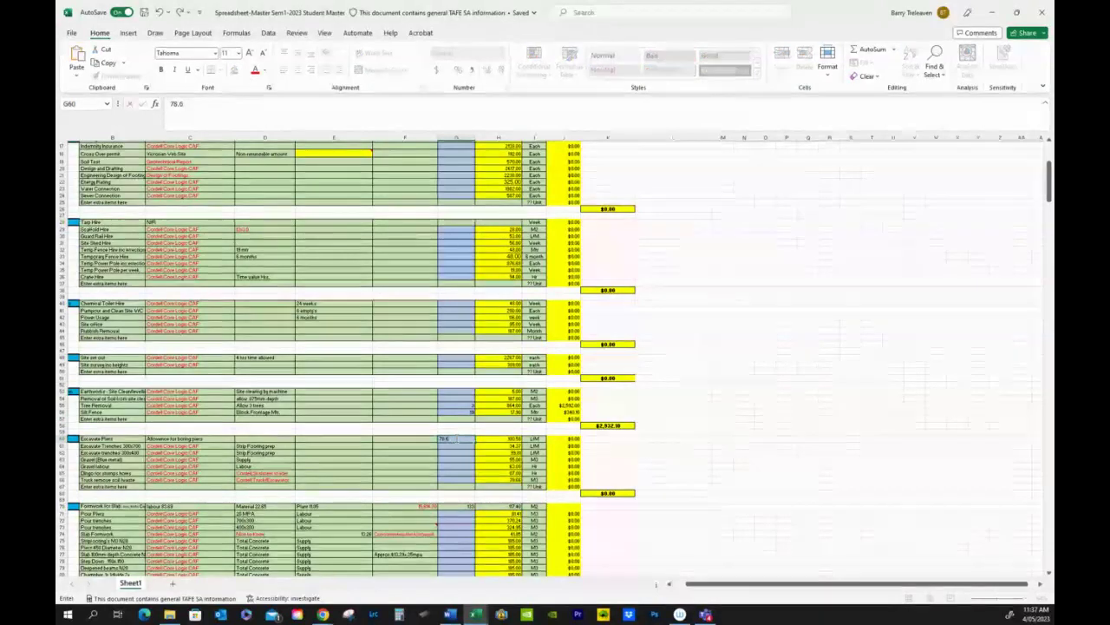
key(Return)
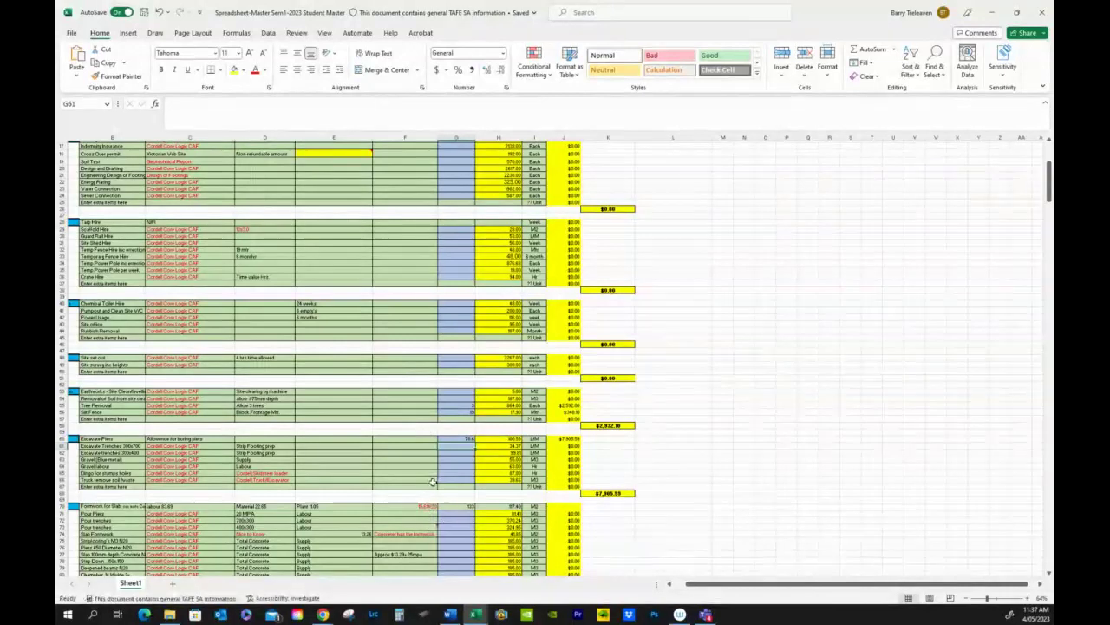
Enter 8 hours as the total quantity for Gravel labour in the excavation section.
scroll(432, 481, down, 2)
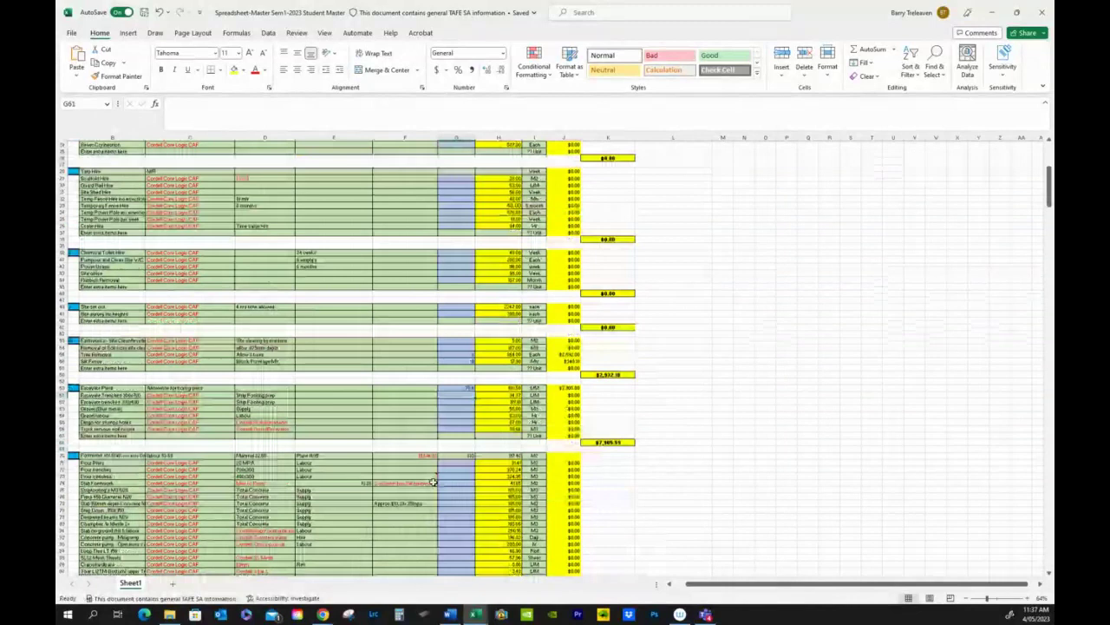
scroll(432, 481, down, 2)
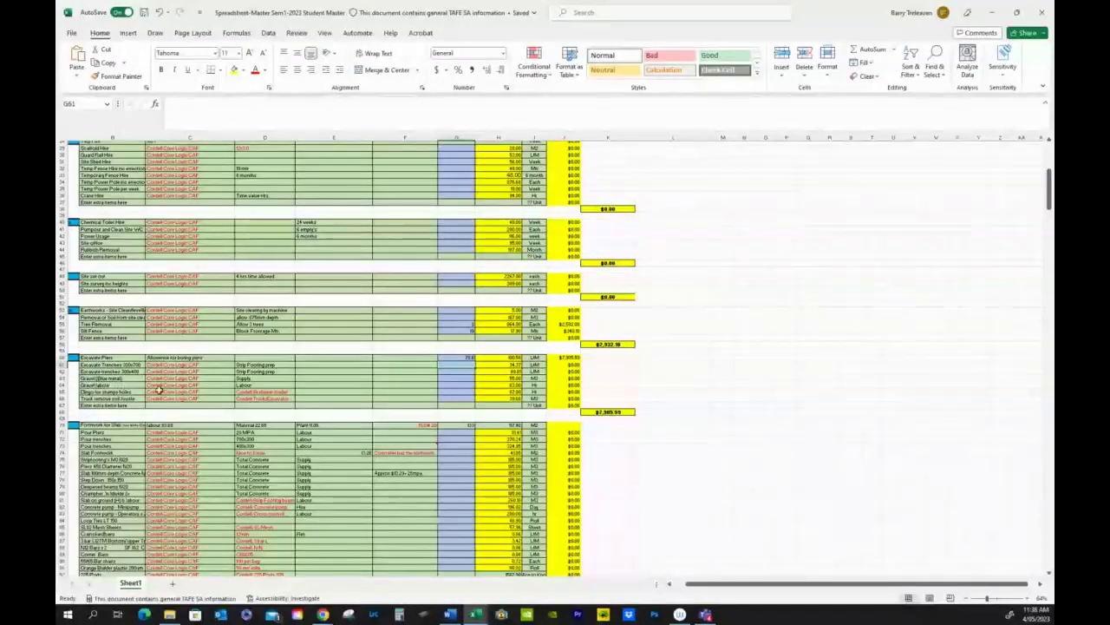
click(465, 384)
text(8)
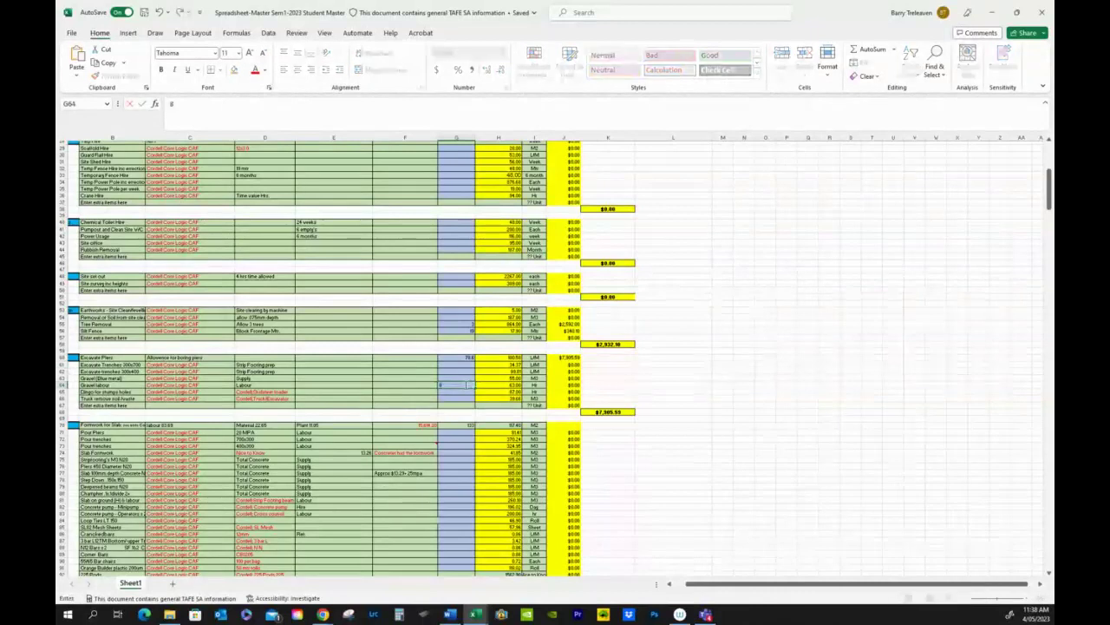
key(Return)
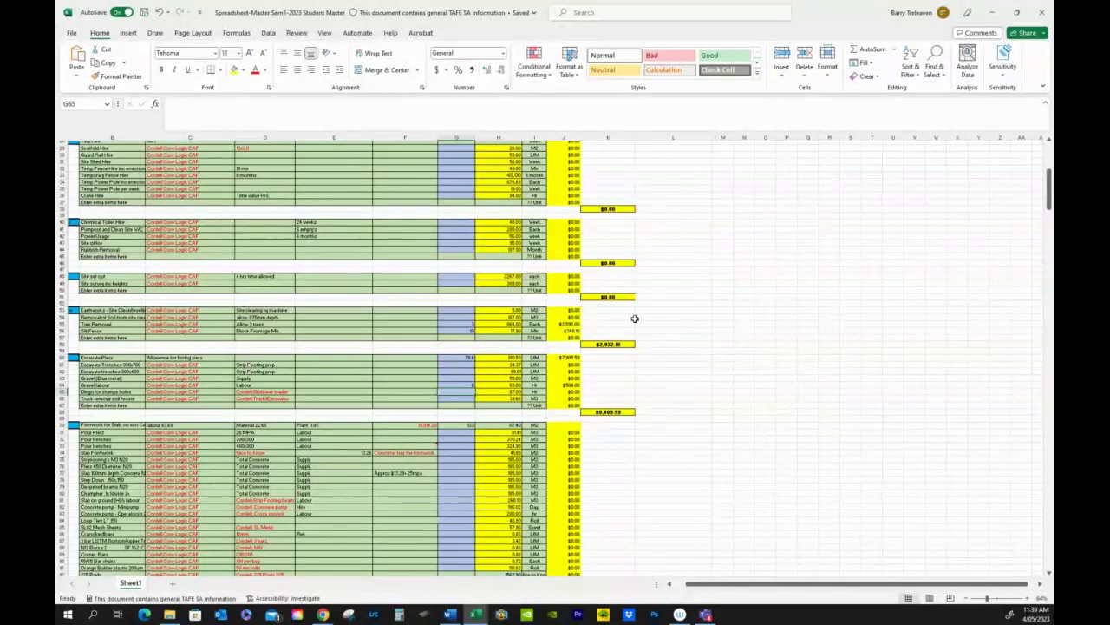
Examine the Save a Copy locations and folders for the student master workbook, and return to the sheet without saving.
click(72, 33)
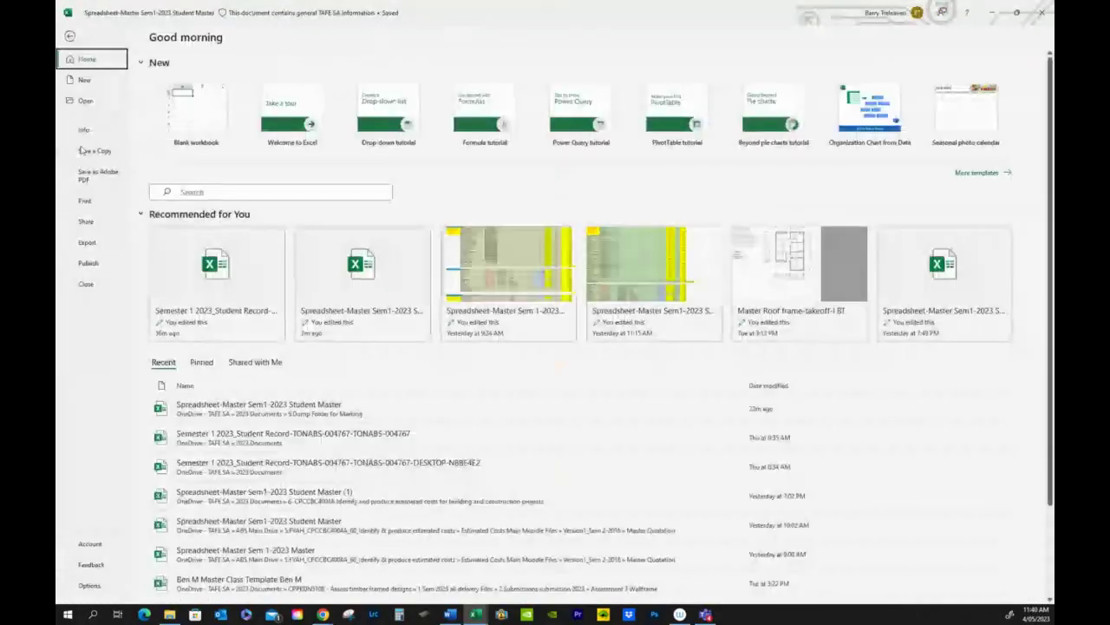
click(95, 151)
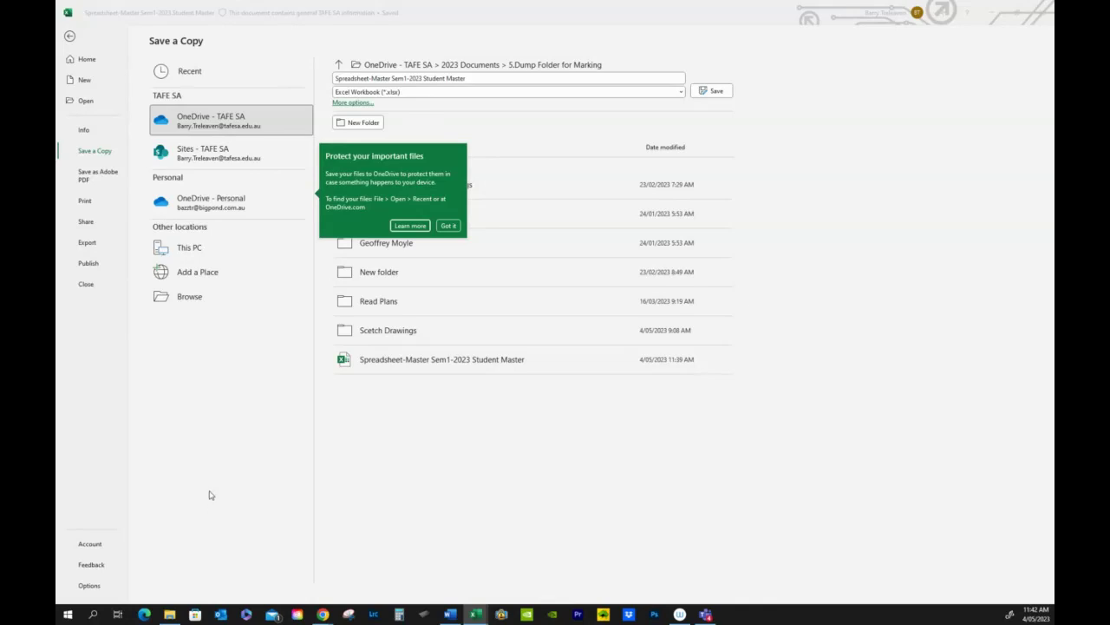
click(71, 38)
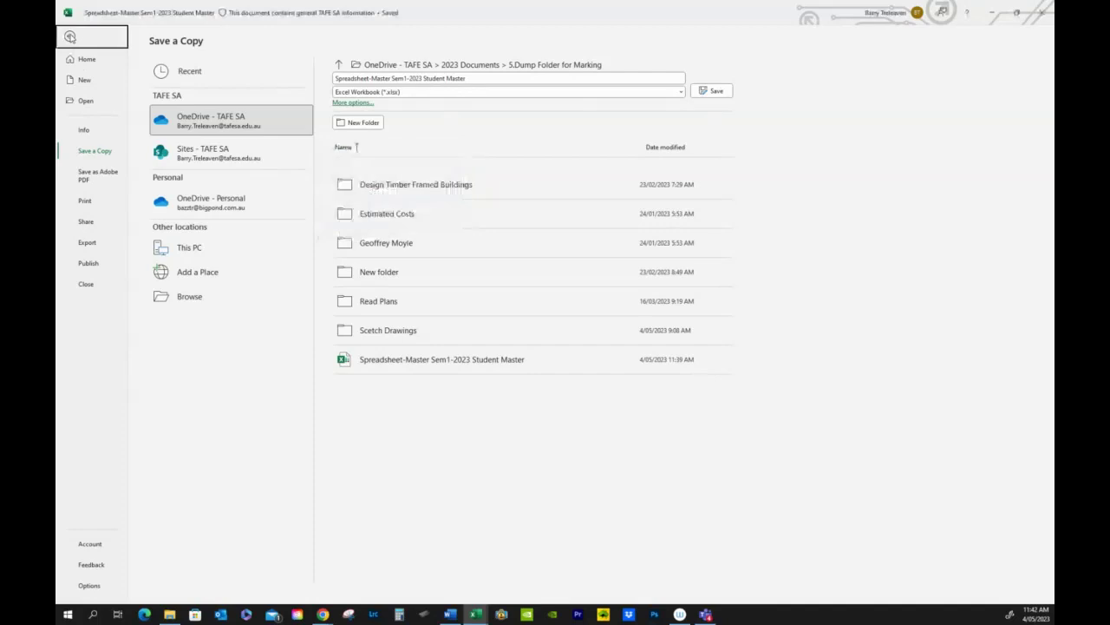
click(71, 36)
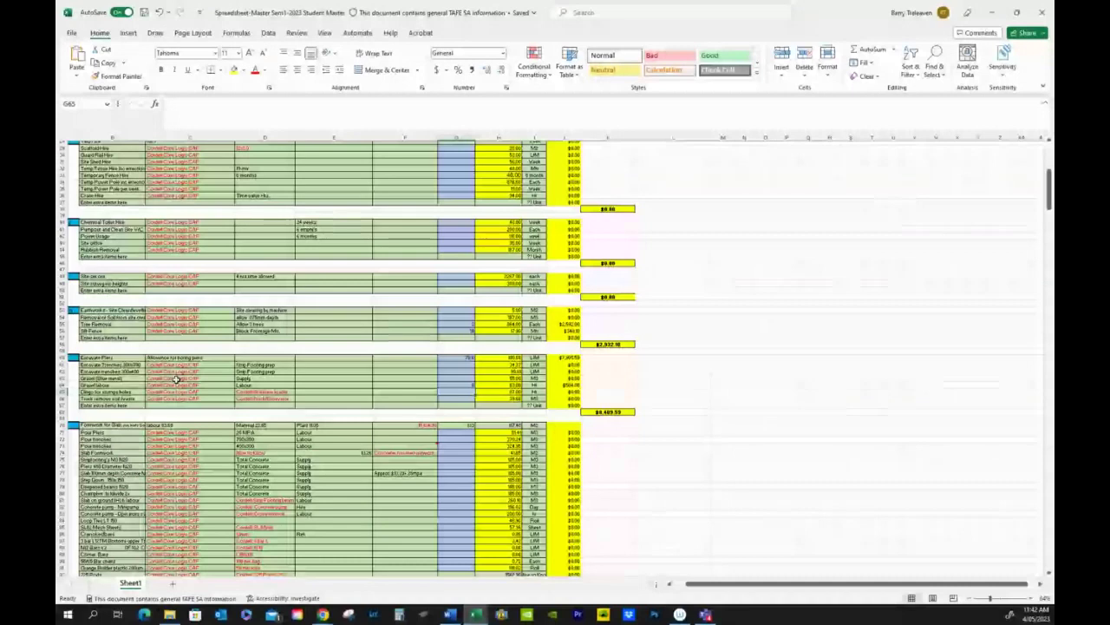
Review the template header and the early cost sections down through Earthworks, excavation and the concrete slab items.
scroll(305, 332, up, 8)
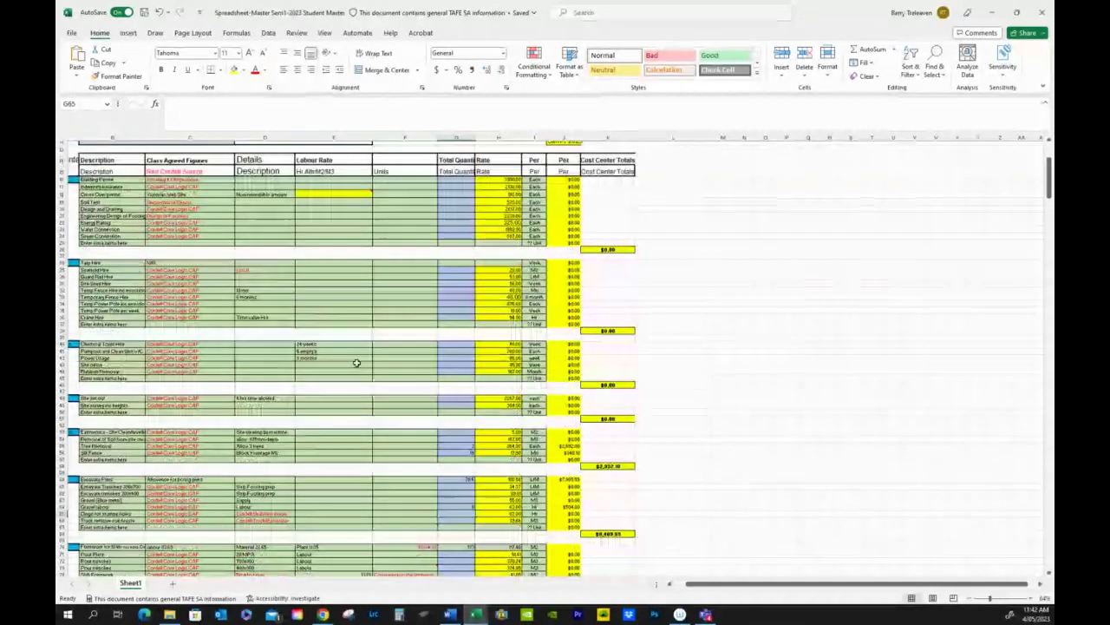
scroll(355, 358, up, 3)
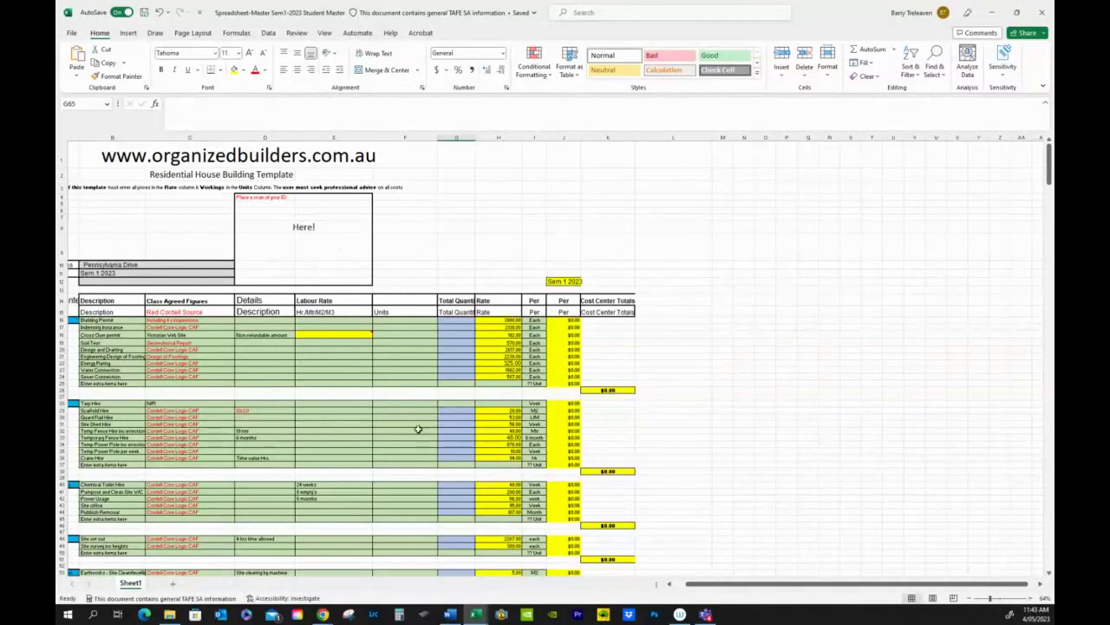
scroll(353, 402, down, 3)
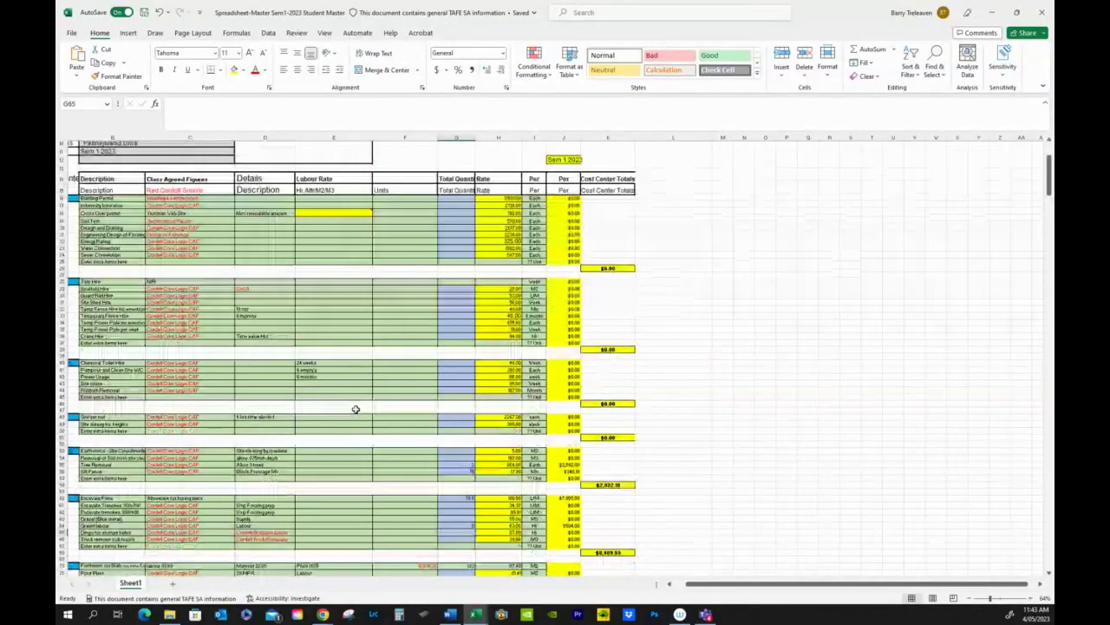
scroll(355, 409, down, 6)
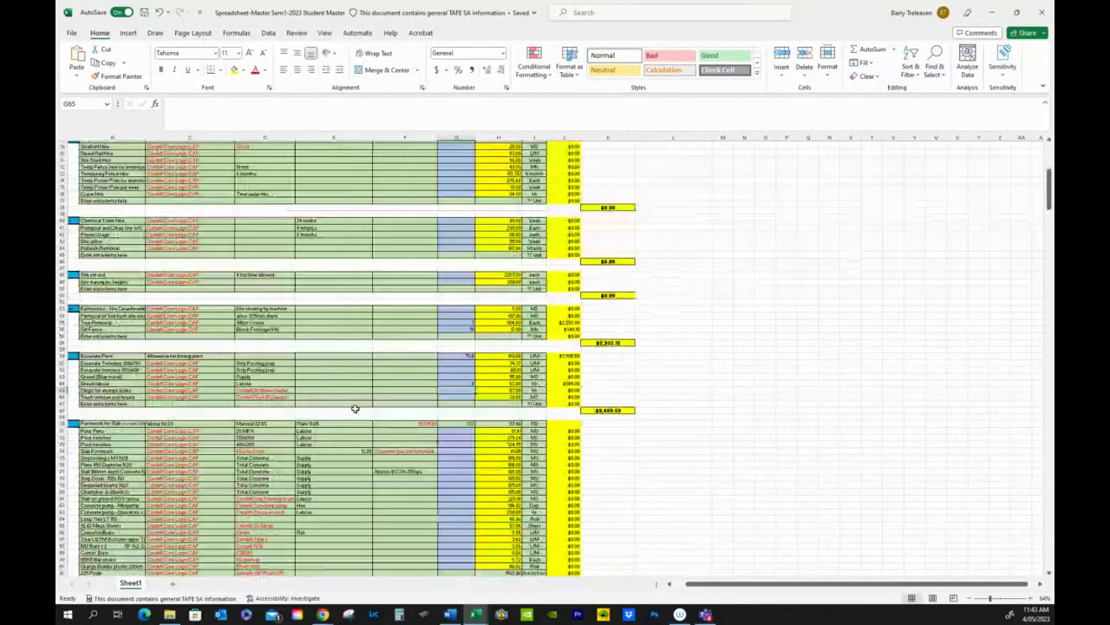
scroll(355, 409, down, 5)
scroll(354, 409, up, 2)
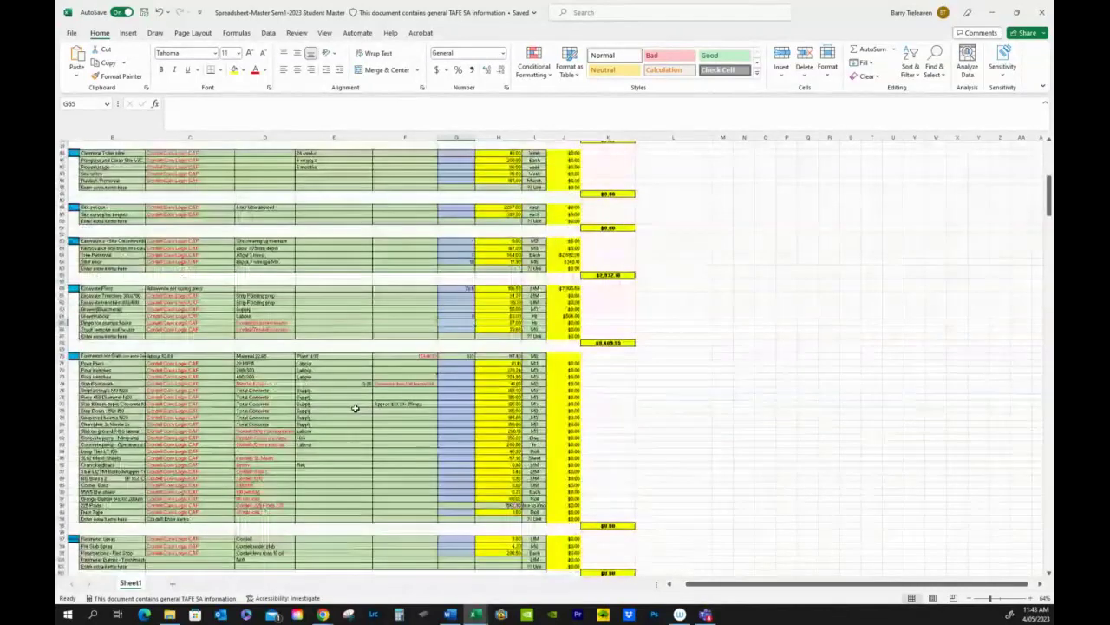
Close the student master spreadsheet and minimise the student record workbook to return to the course page in the browser.
scroll(355, 409, up, 2)
scroll(355, 409, up, 1)
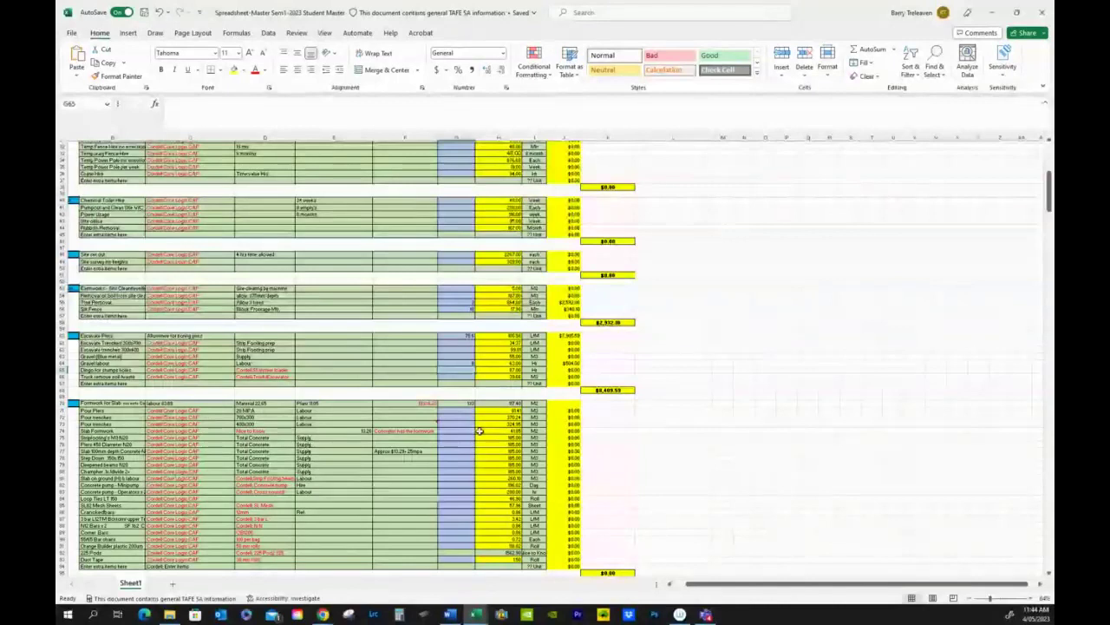
scroll(479, 430, down, 5)
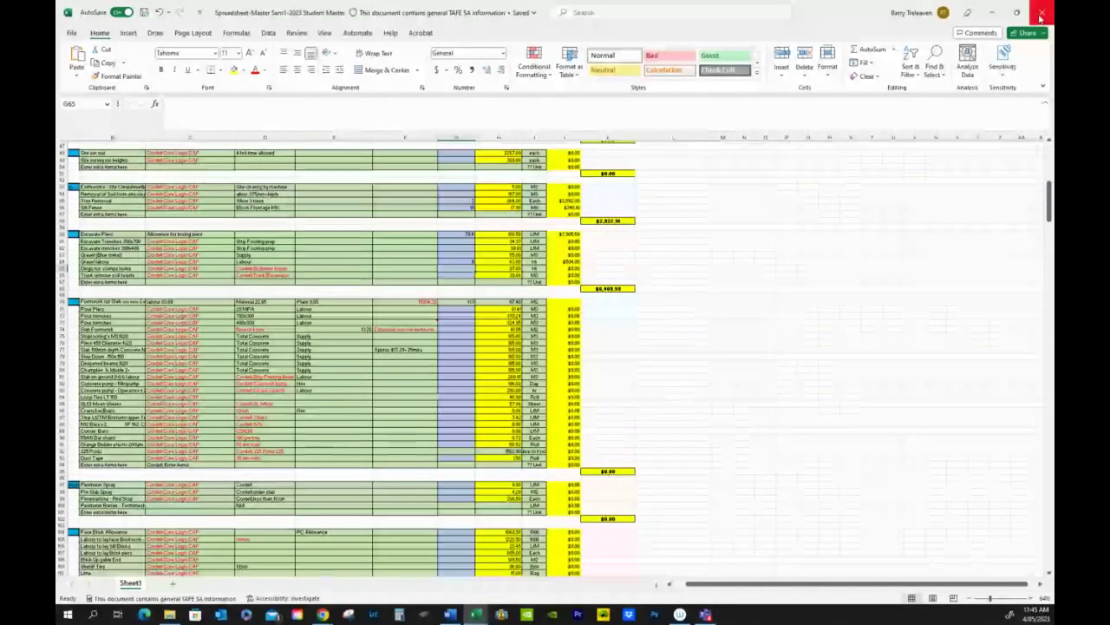
click(1040, 19)
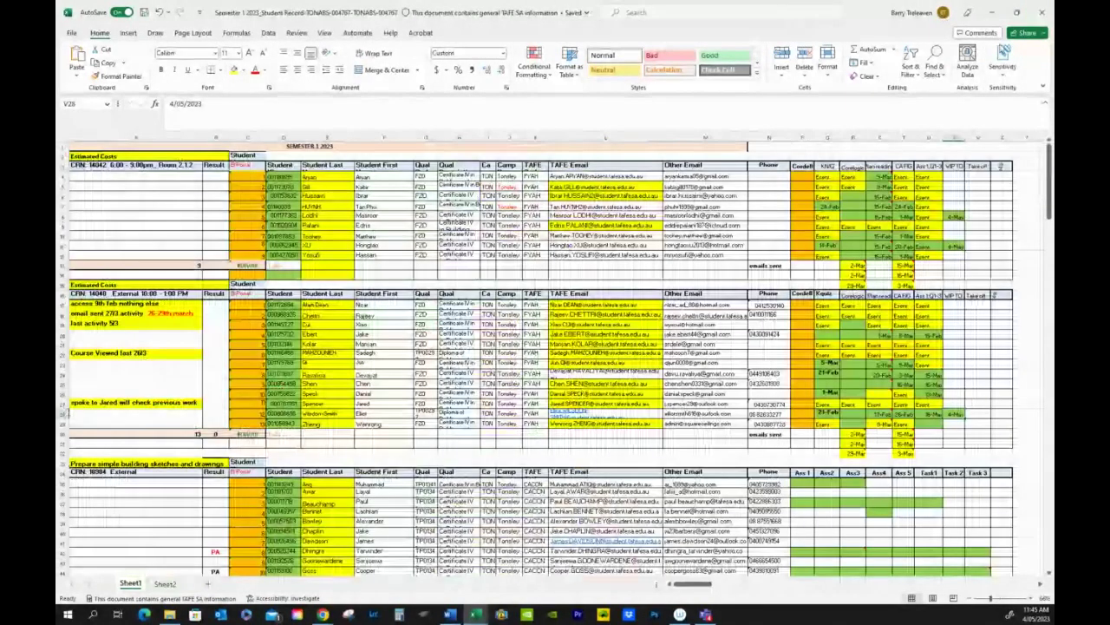
click(994, 16)
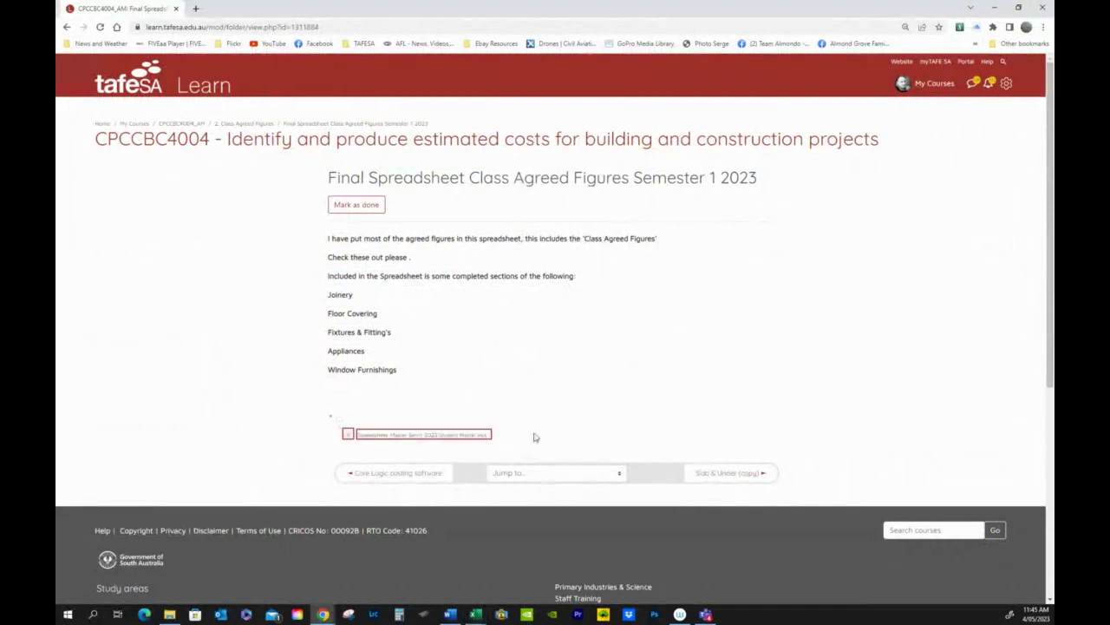
Open the 4. CARPENTRY section of the CPCCBC4004 course and read the "WORK IN PROGRESS" Take-Off Portal instructions.
click(425, 440)
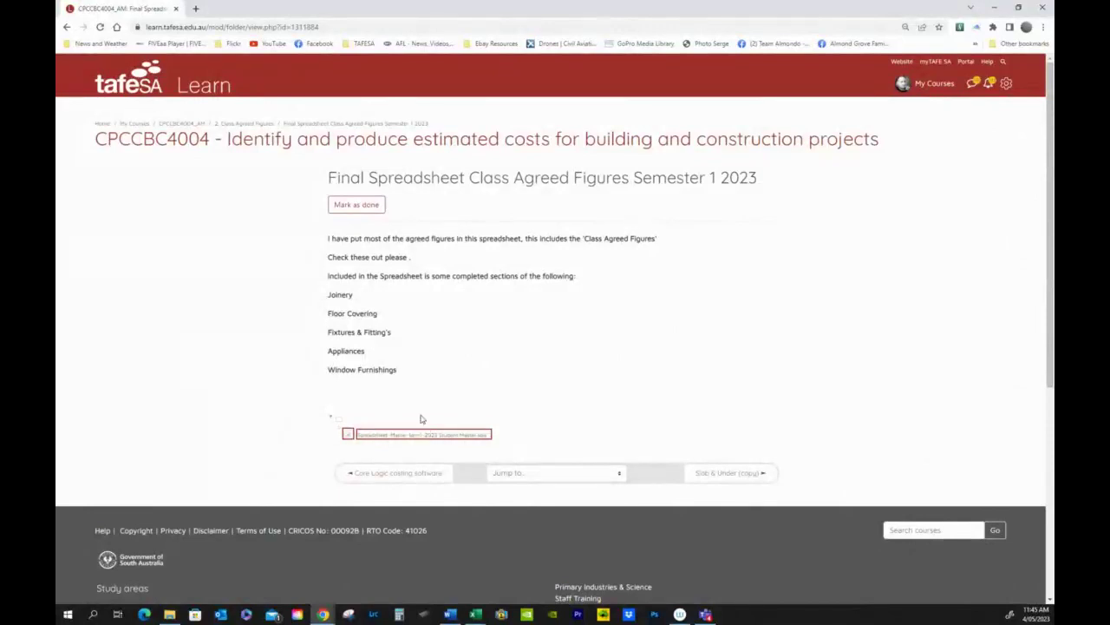
click(197, 127)
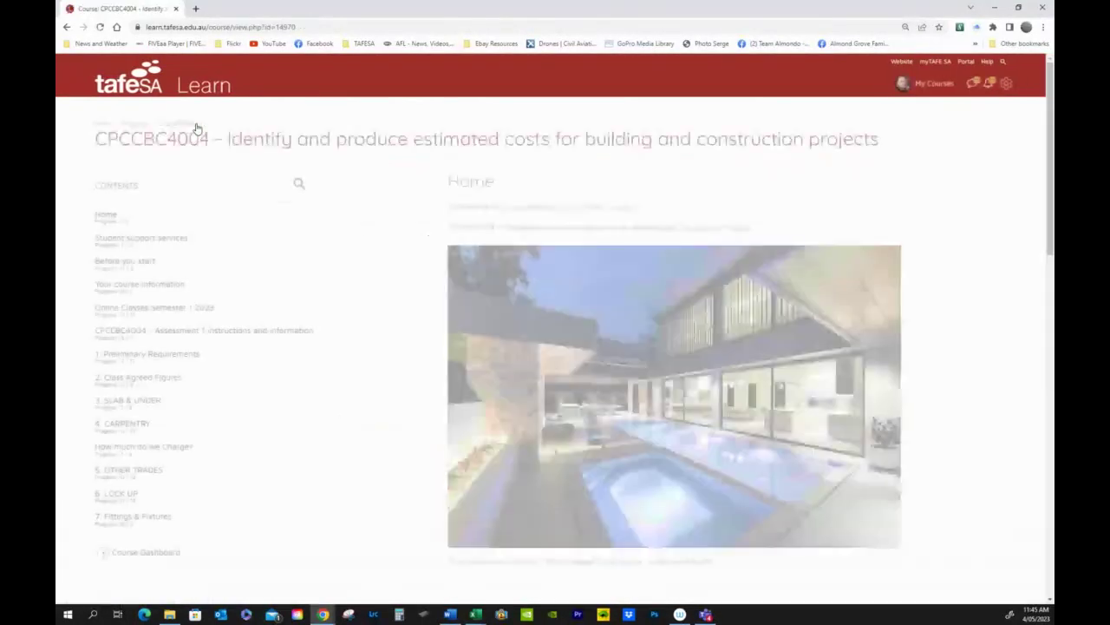
click(128, 425)
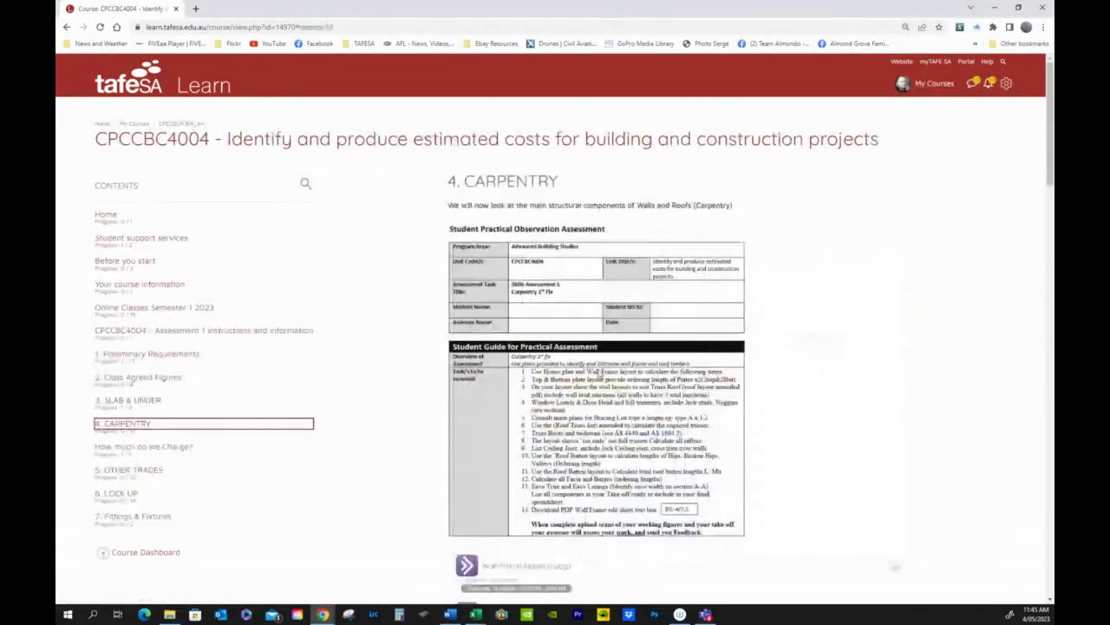
scroll(597, 373, down, 6)
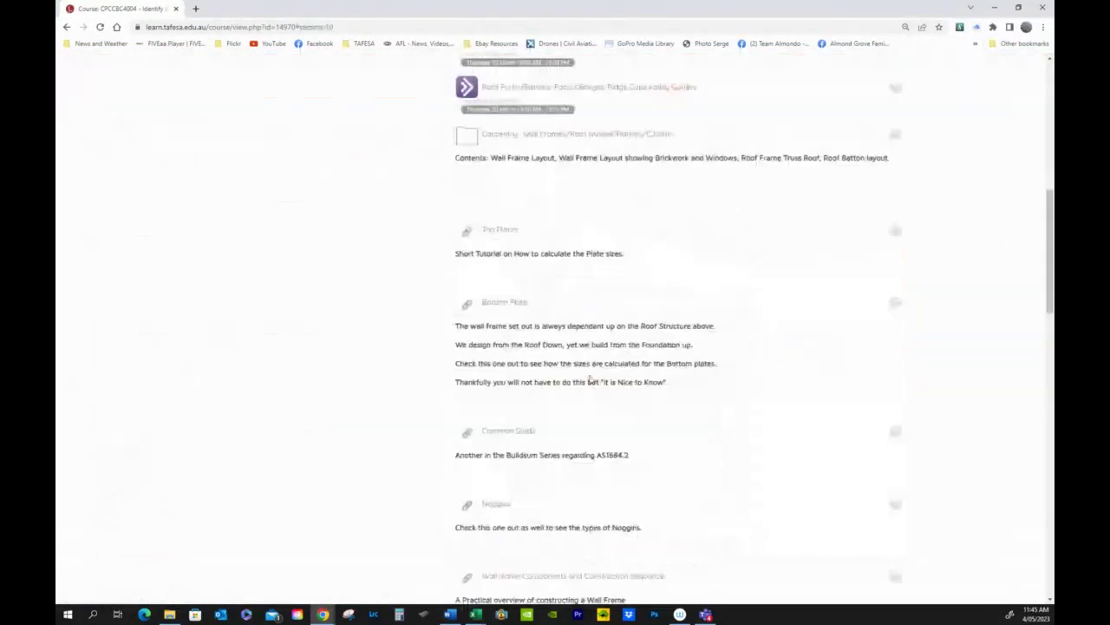
scroll(590, 379, down, 5)
scroll(589, 379, down, 5)
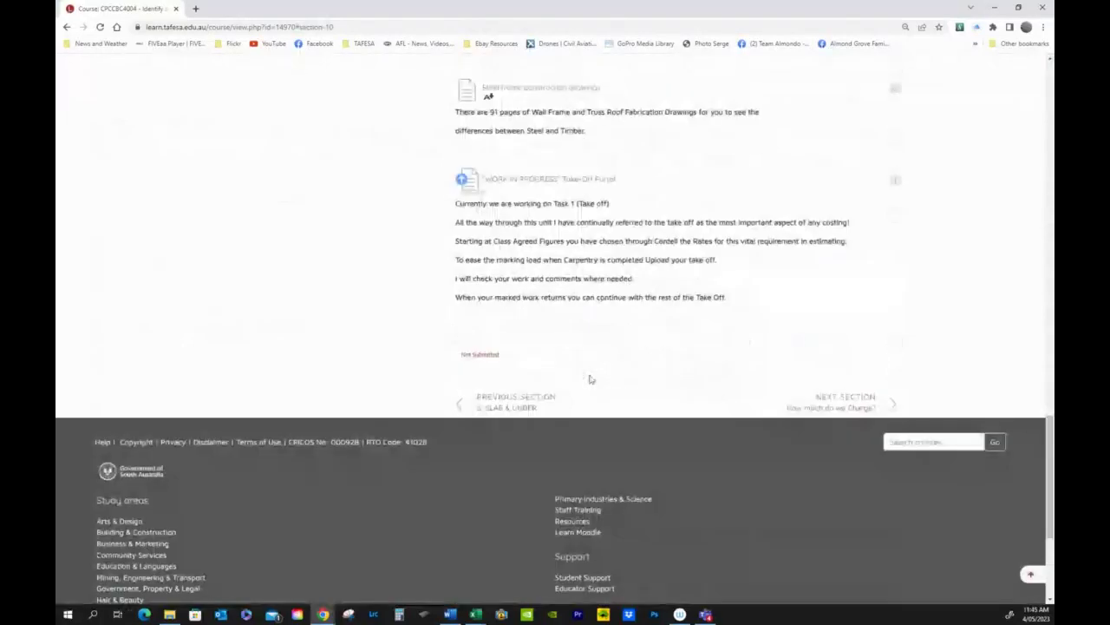
scroll(589, 379, up, 1)
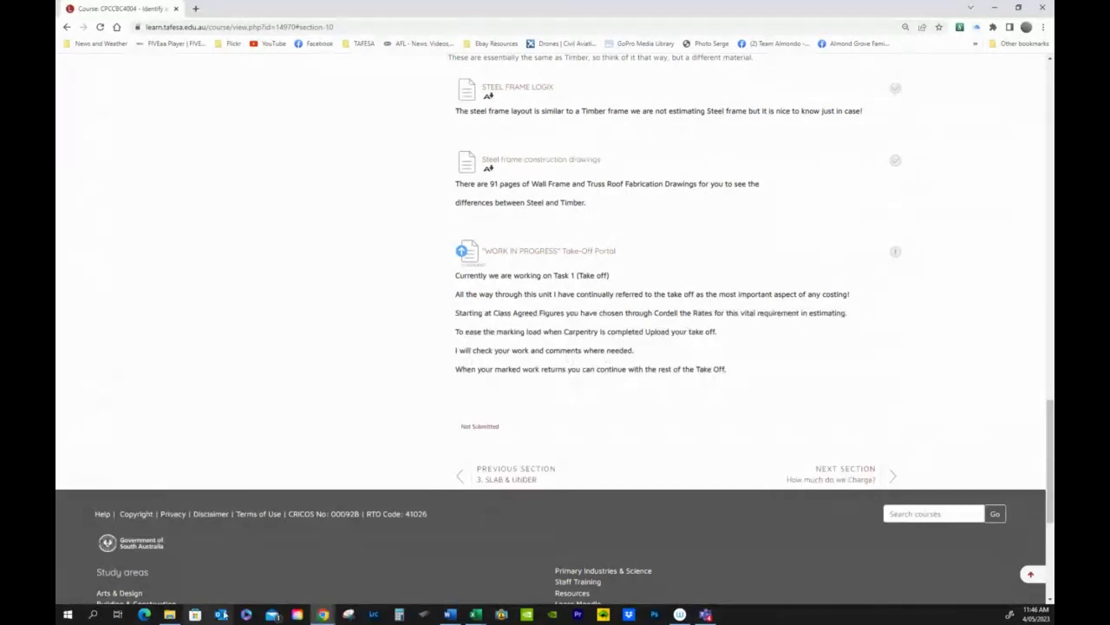
Switch to the student instructions document in Word and go back to the start of the Slab & Under take-off.
click(450, 614)
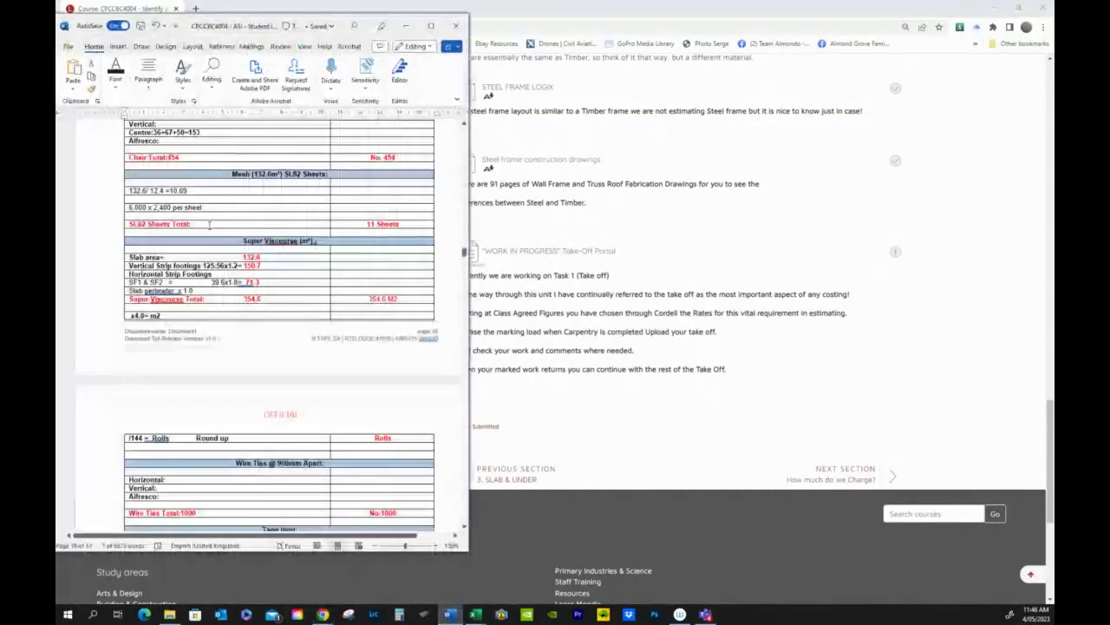
scroll(209, 225, up, 3)
scroll(215, 224, up, 5)
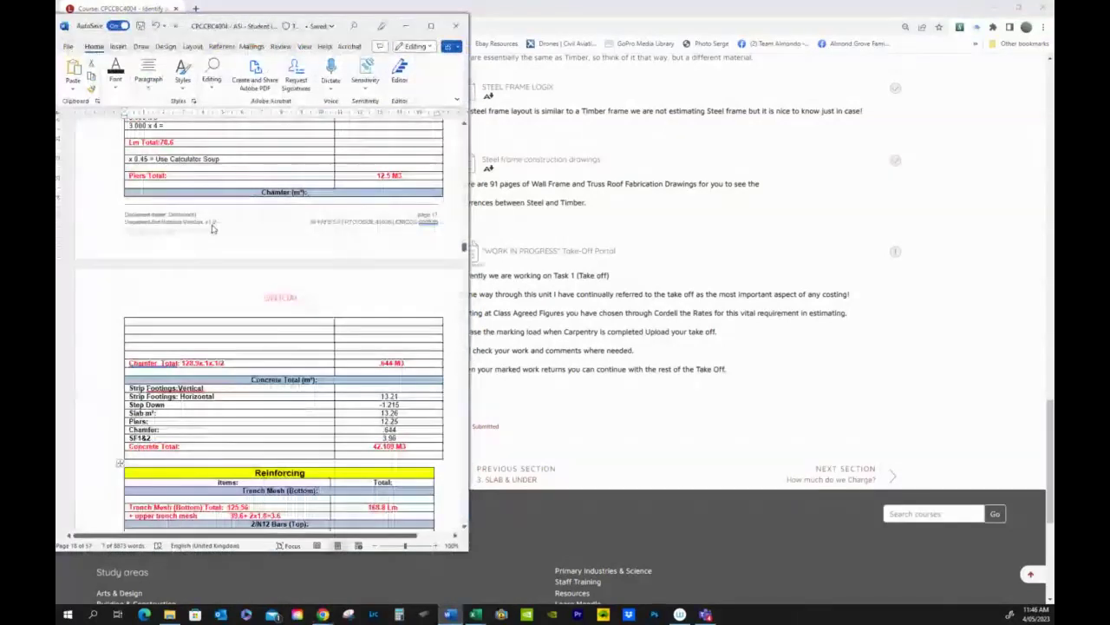
scroll(212, 226, up, 5)
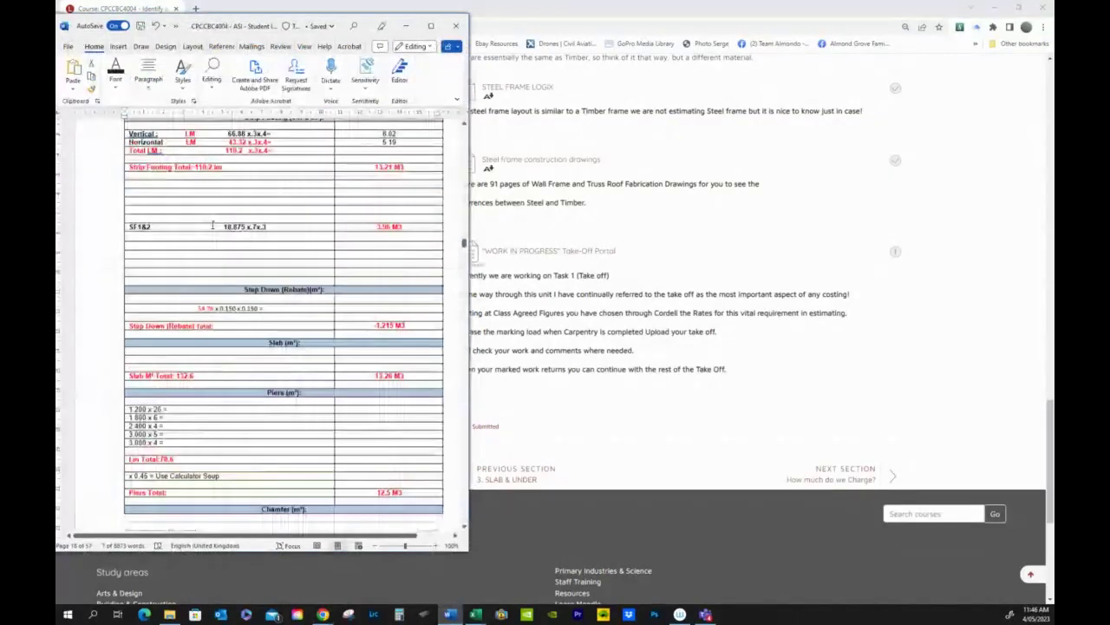
scroll(212, 226, up, 3)
scroll(213, 226, down, 1)
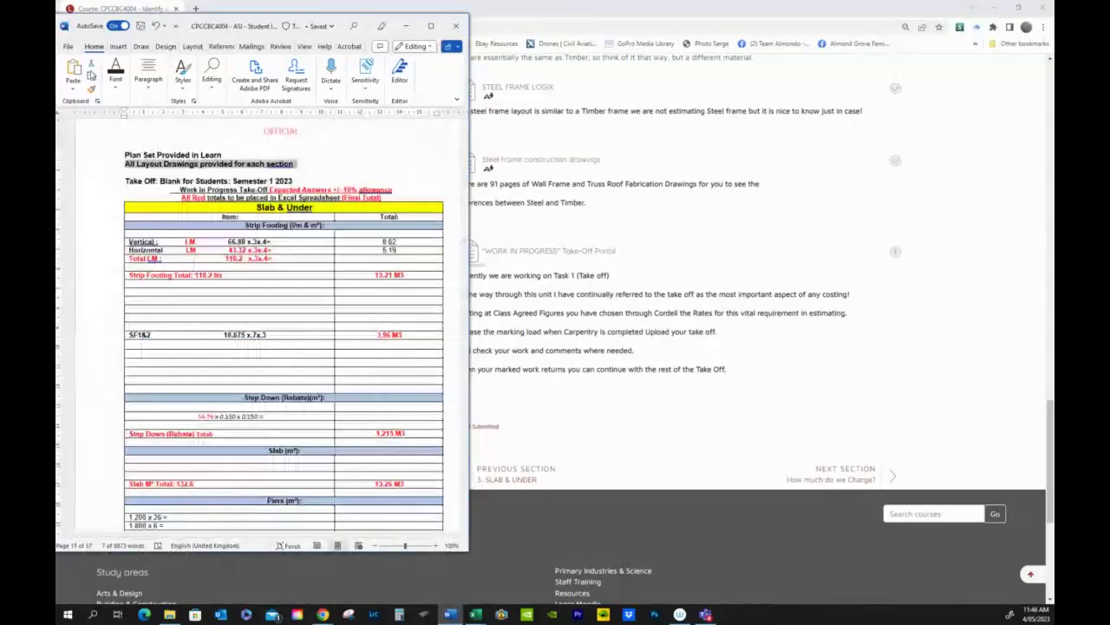
Create a new blank document and place its window beside the student instructions document.
click(67, 47)
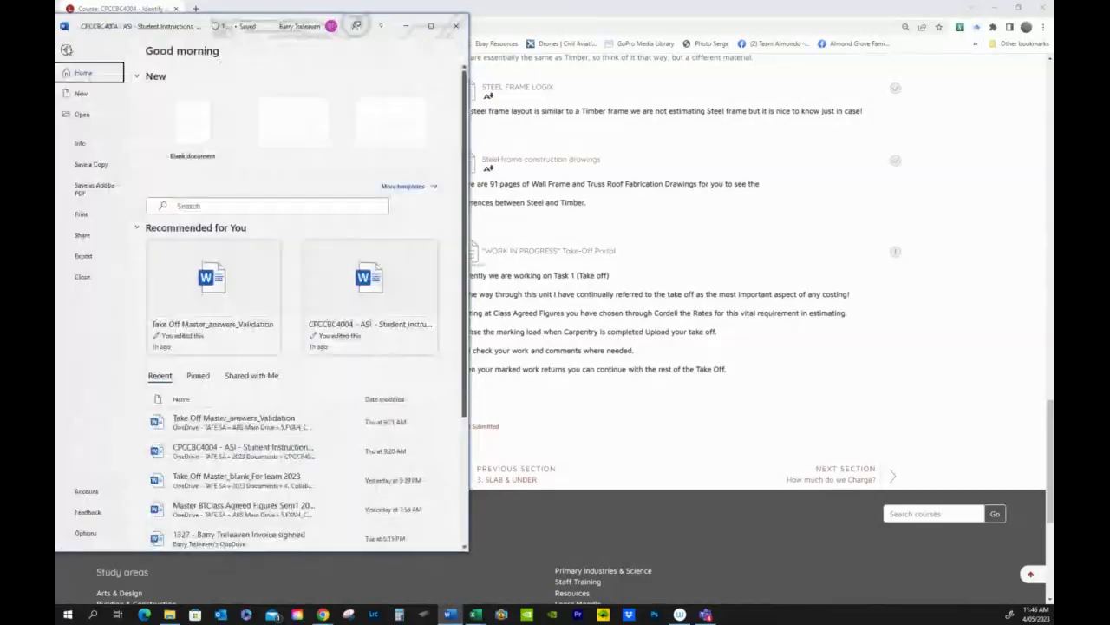
scroll(173, 113, down, 3)
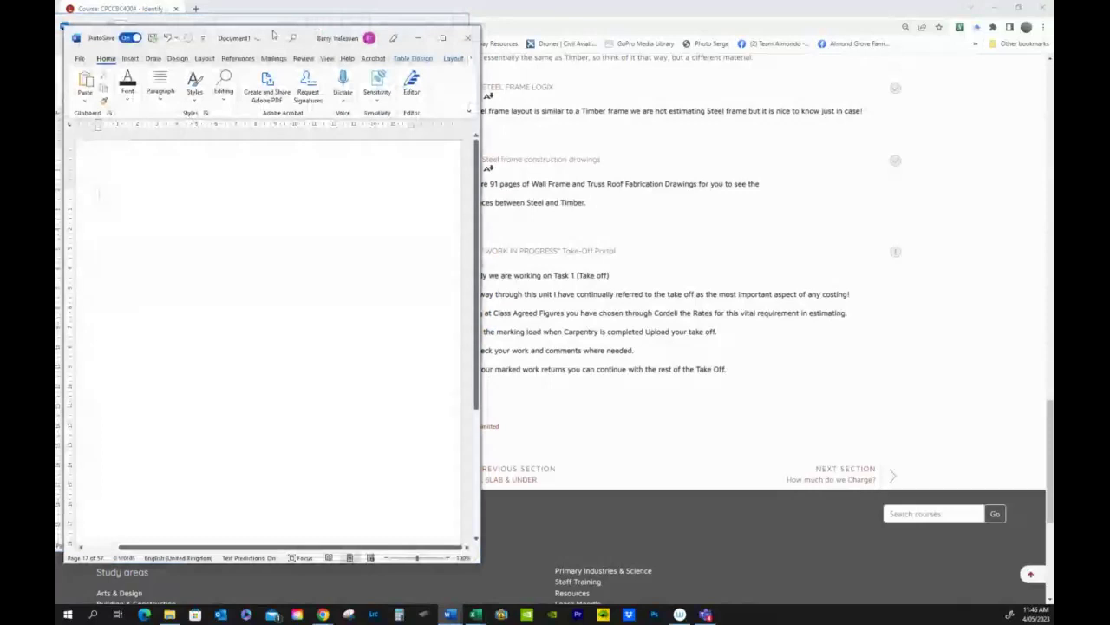
drag(273, 35, 697, 19)
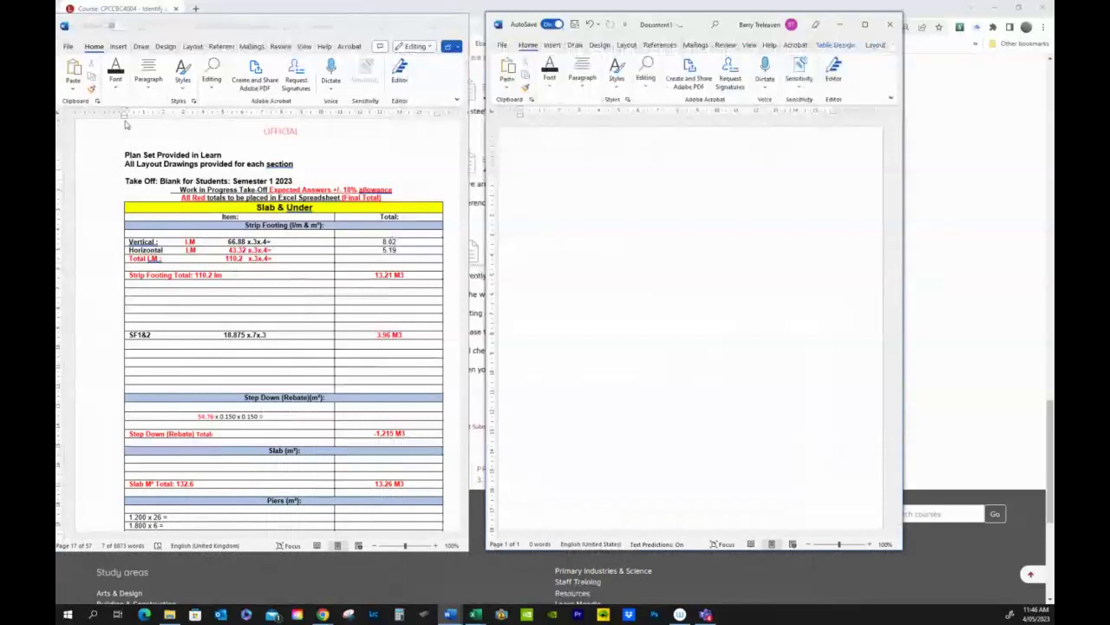
Copy the take-off from "Plan Set Provided in Learn" through the Purlins table into the blank document, and minimise the source document.
drag(124, 124, 124, 156)
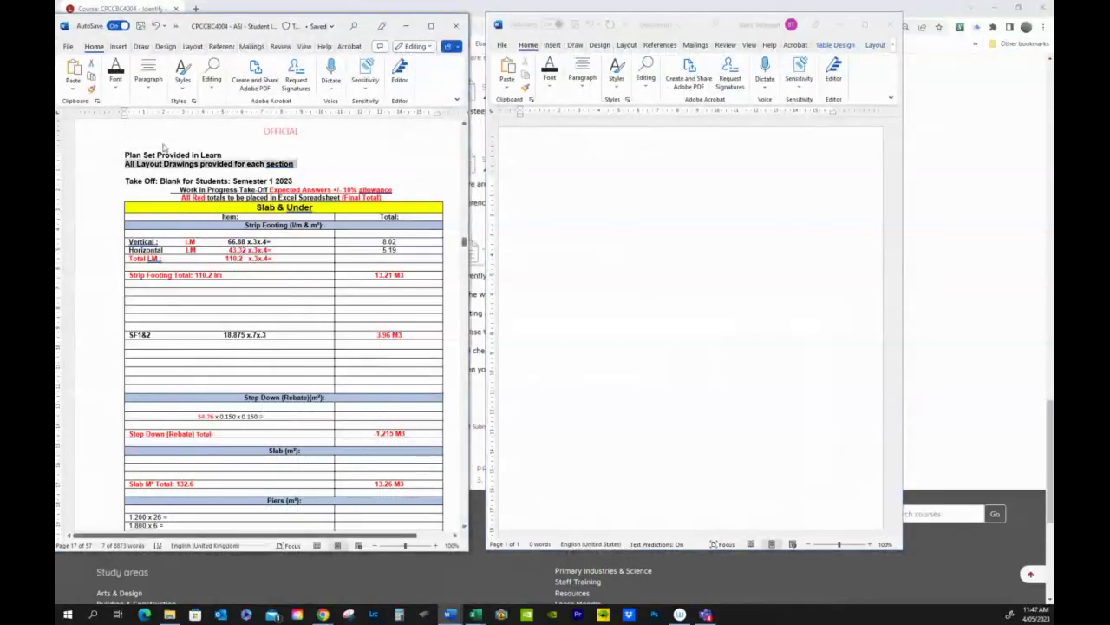
drag(163, 147, 289, 283)
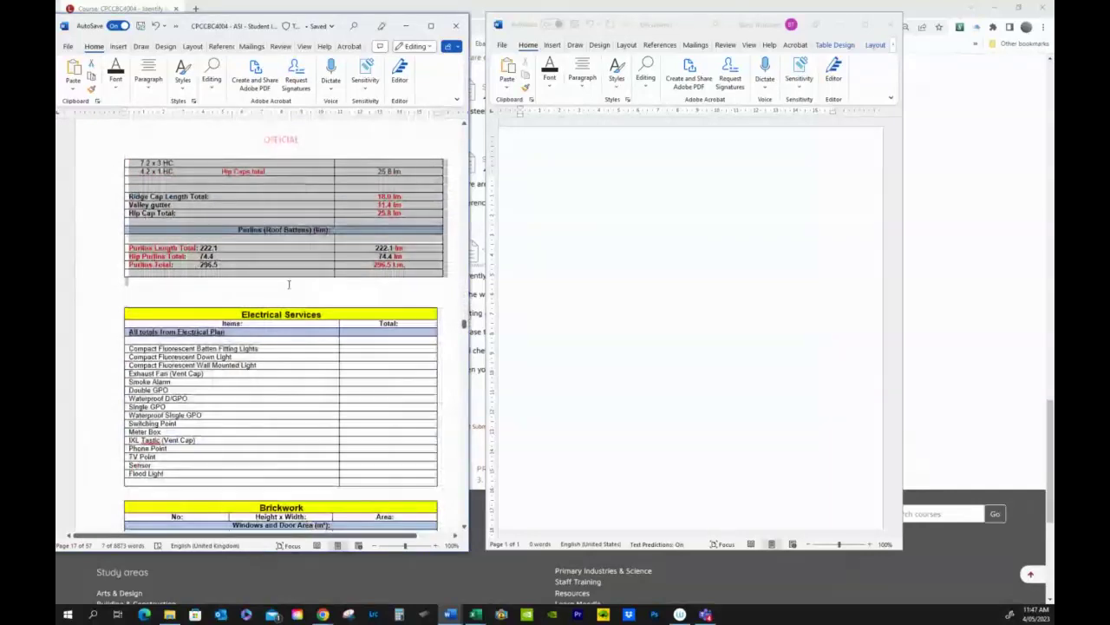
drag(289, 284, 290, 291)
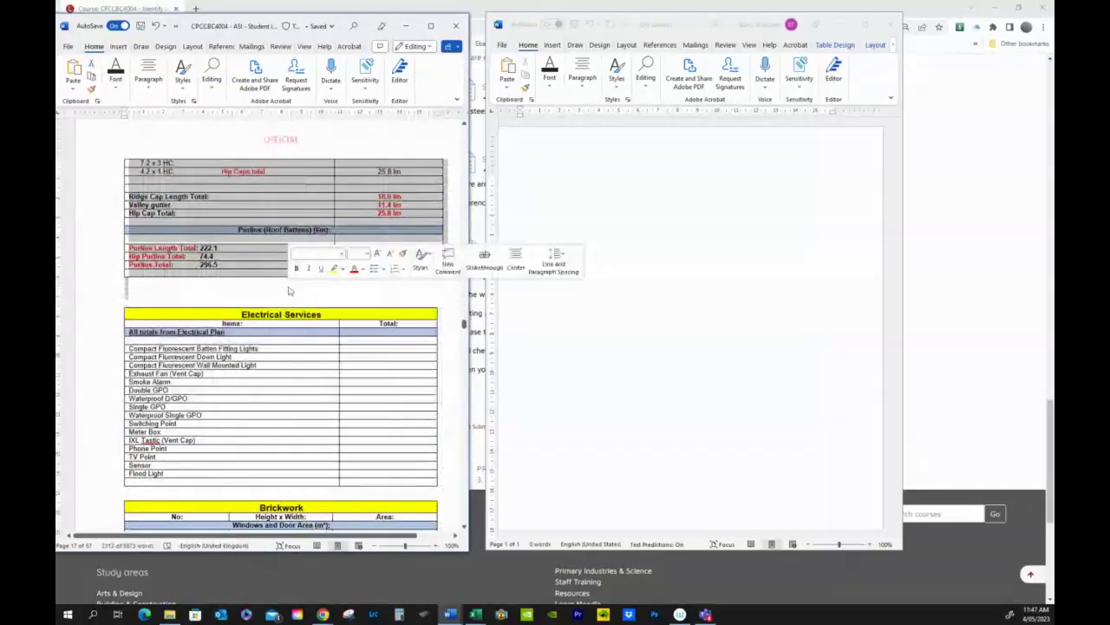
click(519, 141)
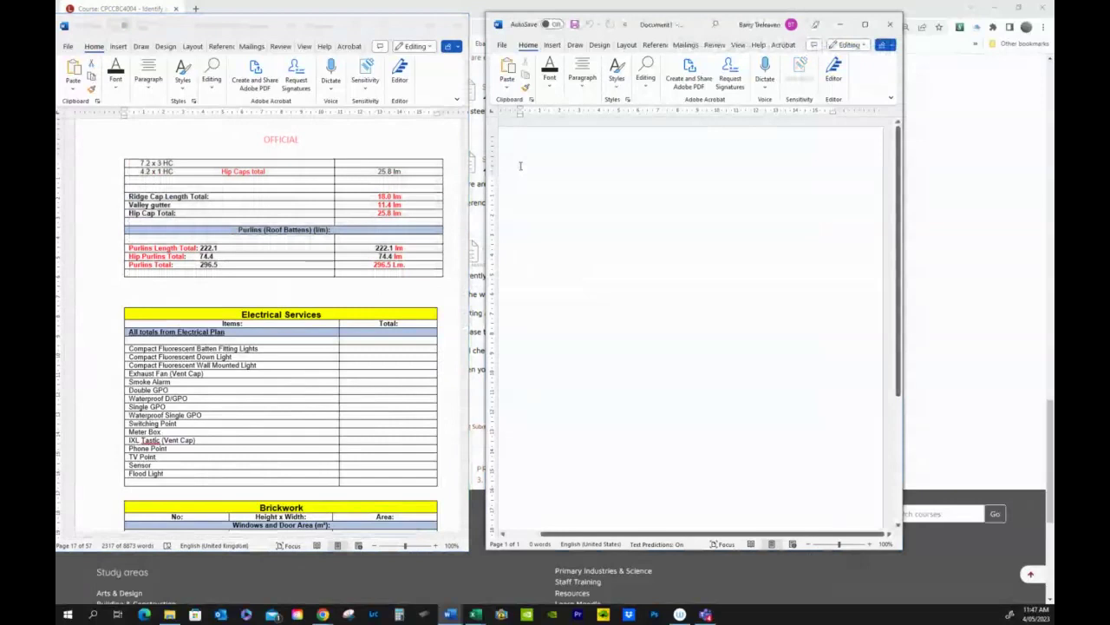
key(ctrl+v)
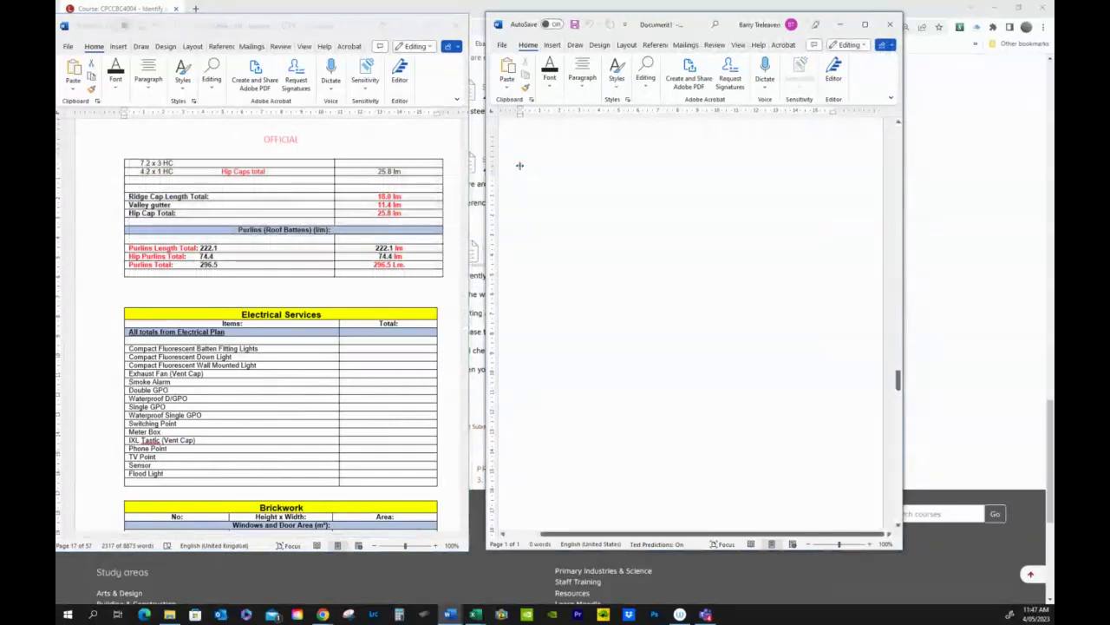
click(404, 27)
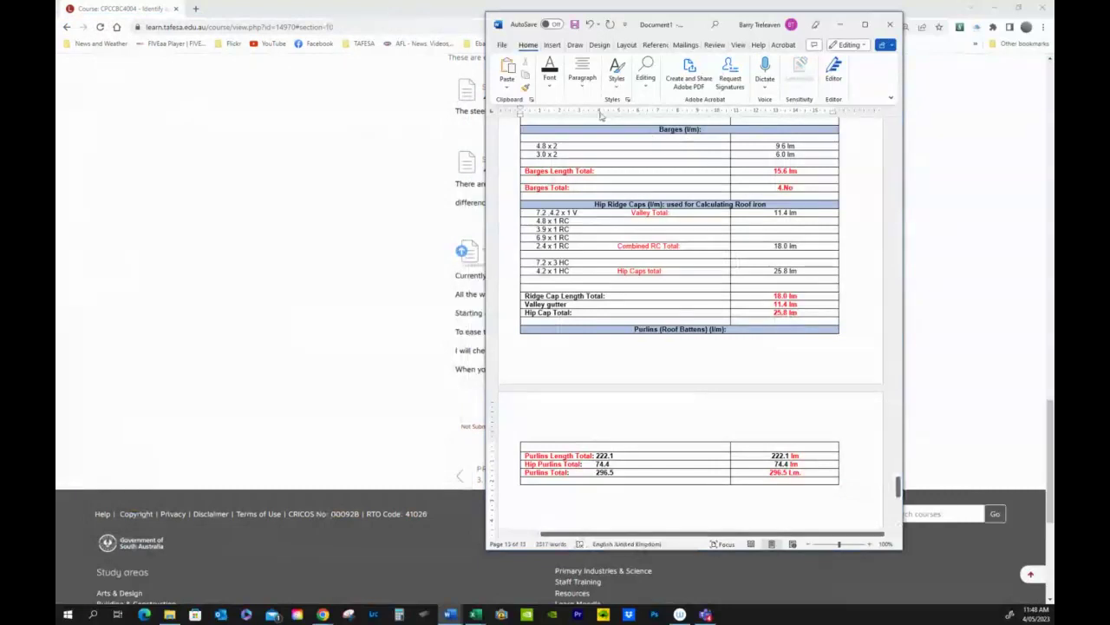
Start saving the new document to OneDrive - TAFE SA, in the 5.Dump Folder for Marking inside 2023 Documents.
click(502, 46)
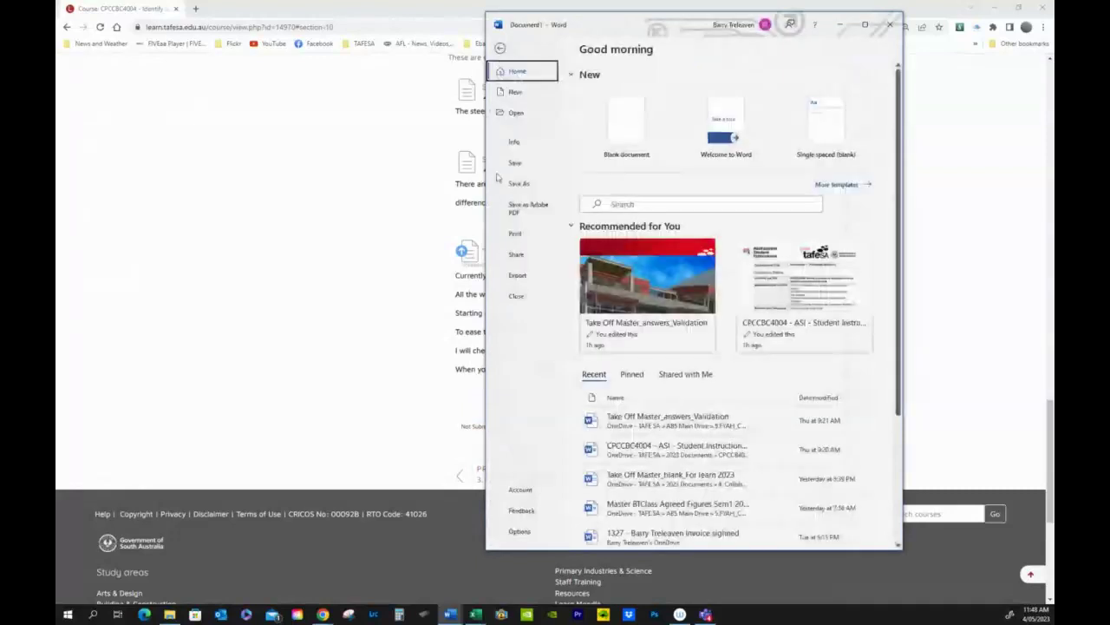
click(517, 183)
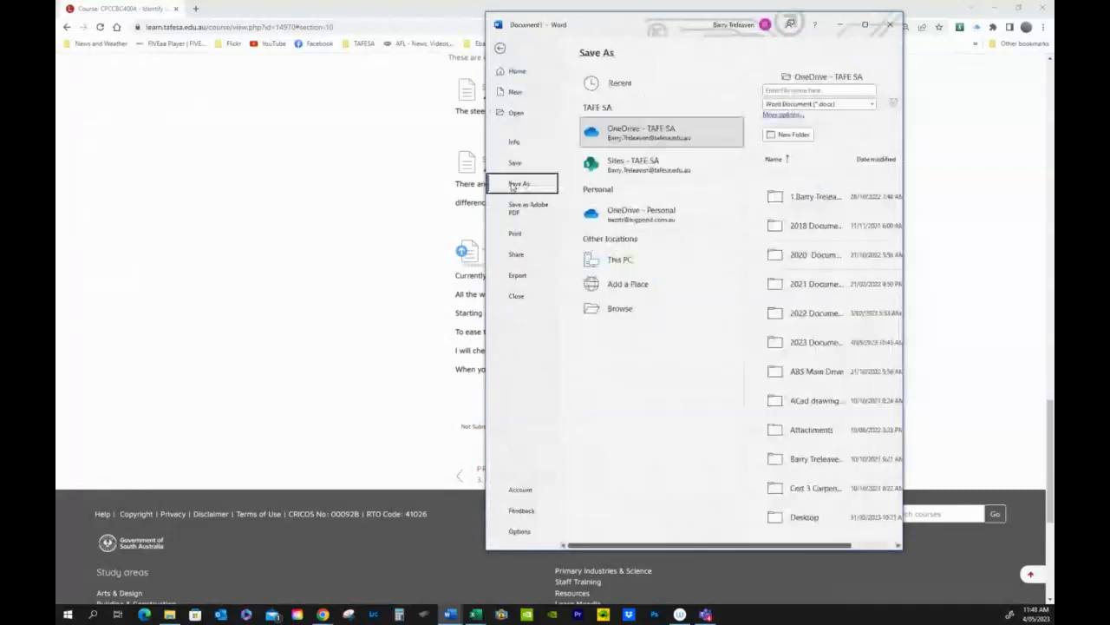
click(646, 132)
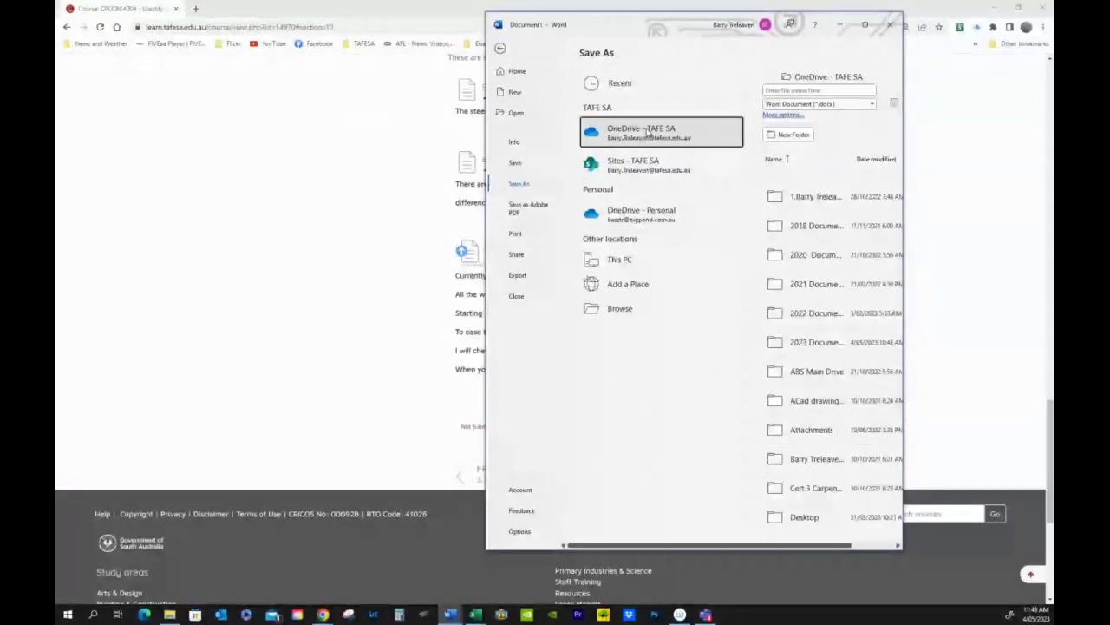
click(646, 132)
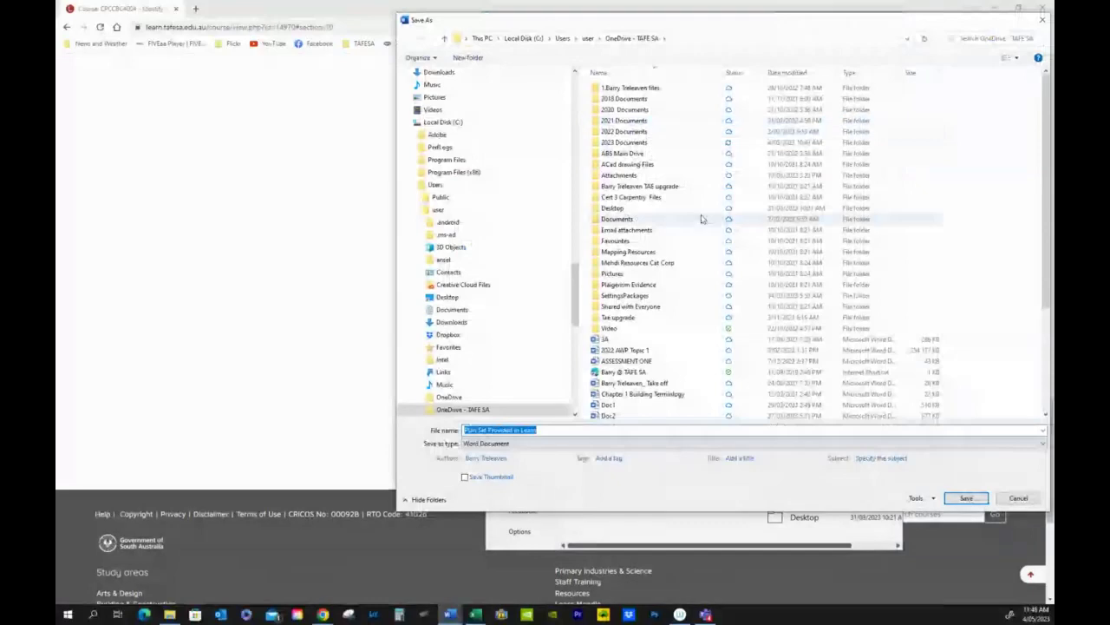
double_click(642, 144)
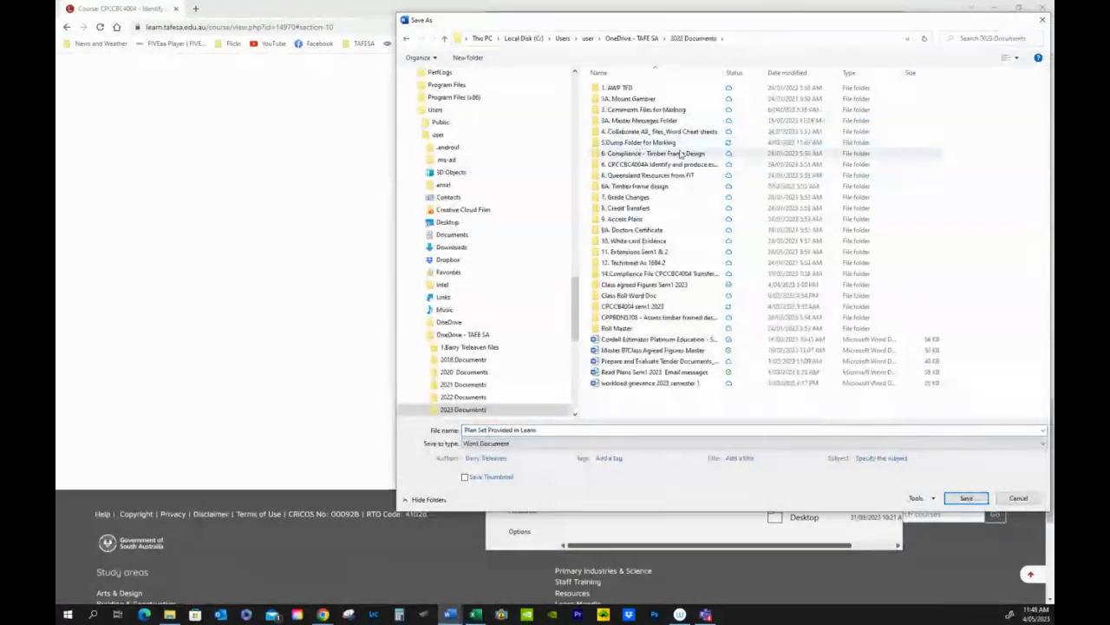
double_click(630, 144)
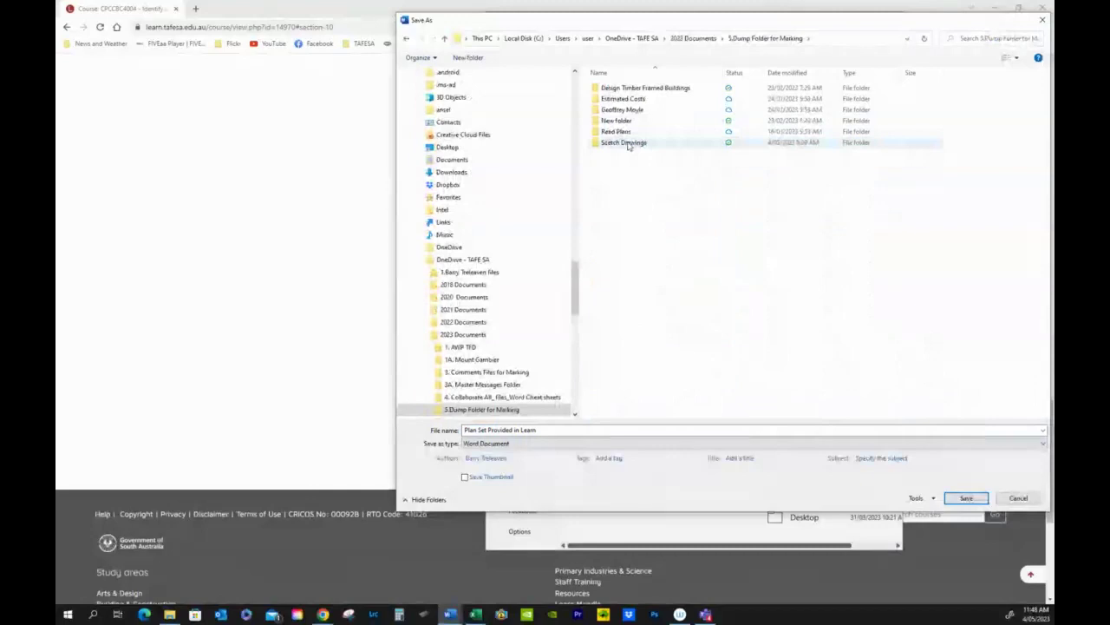
Name the new document "Work in progress Take Off" in place of the suggested file name.
click(507, 430)
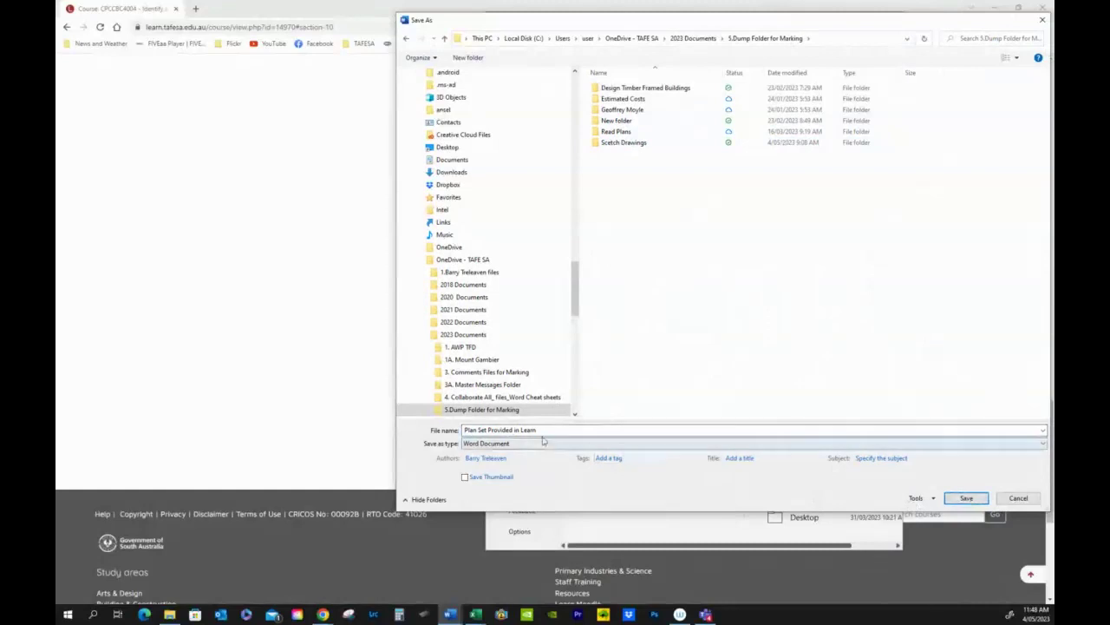
drag(538, 430, 464, 430)
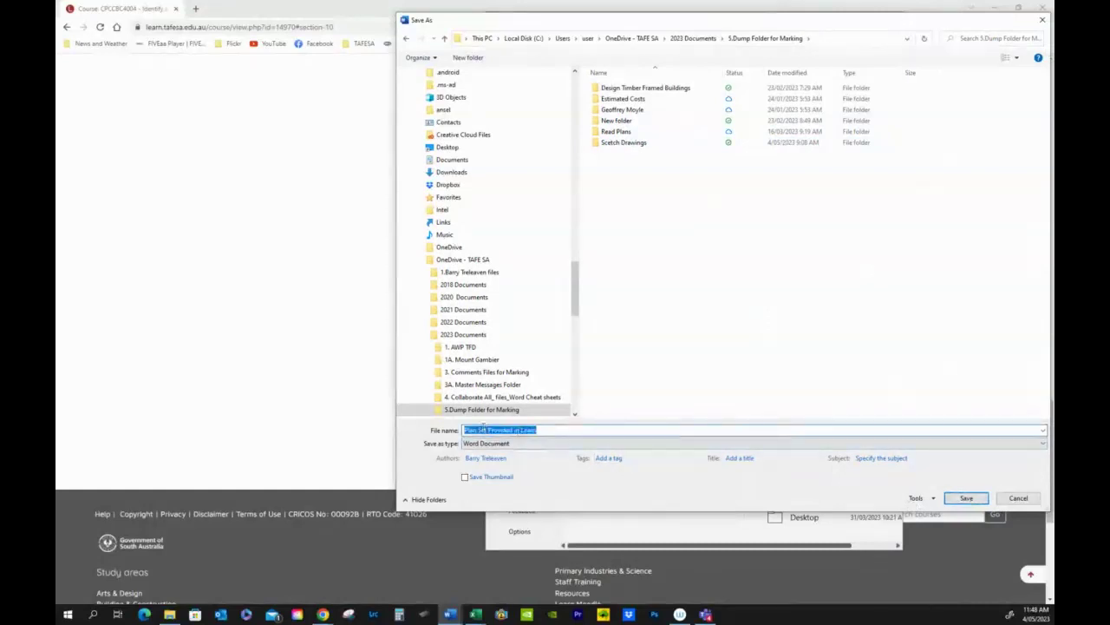
text(Work)
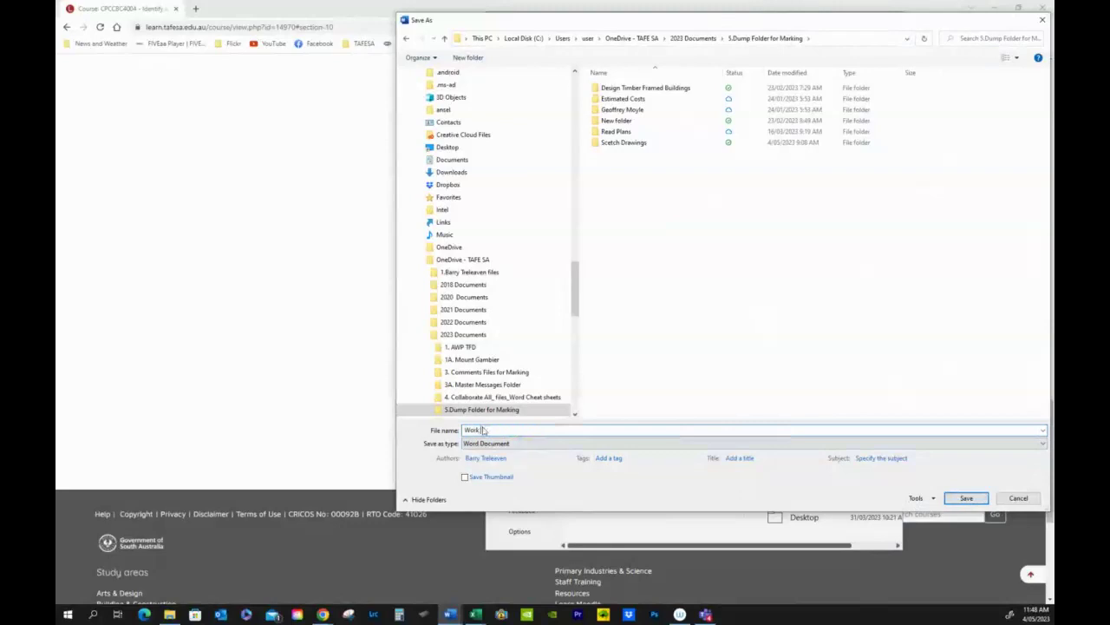
text( Pla)
text(gress)
text( Te)
text(ke)
text( Off)
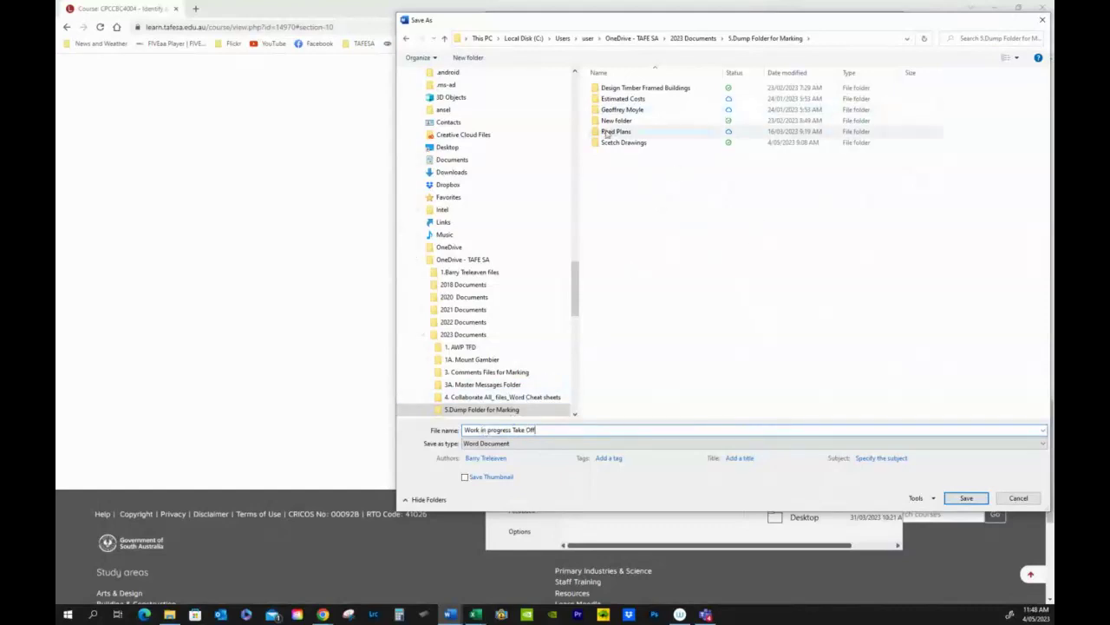
Save the document in the Estimated Costs folder inside 5.Dump Folder for Marking, and close it.
click(620, 98)
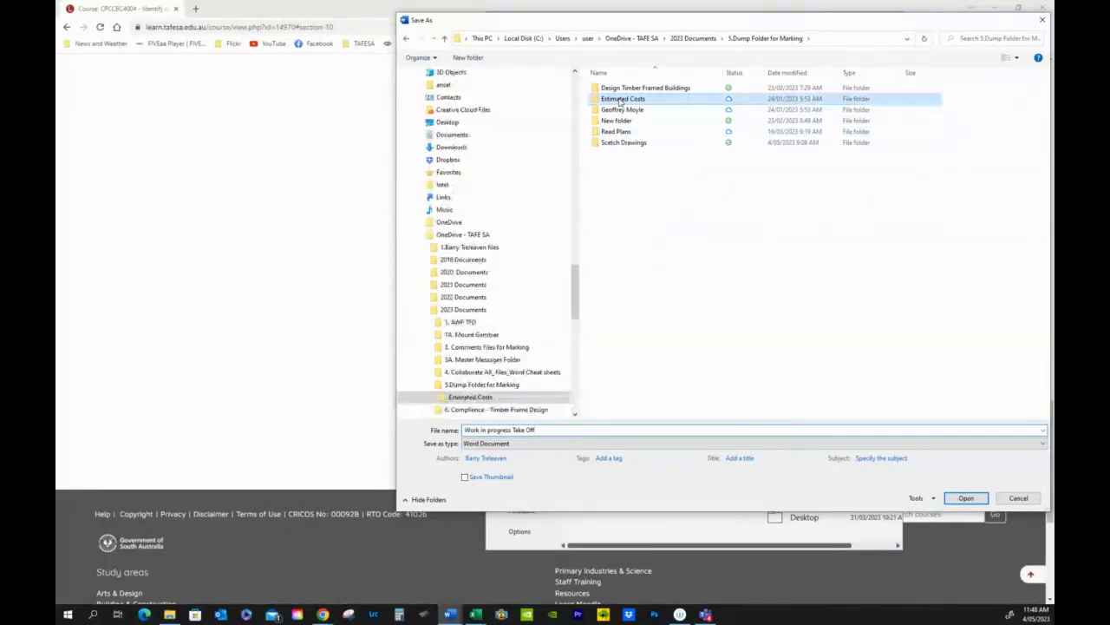
double_click(621, 99)
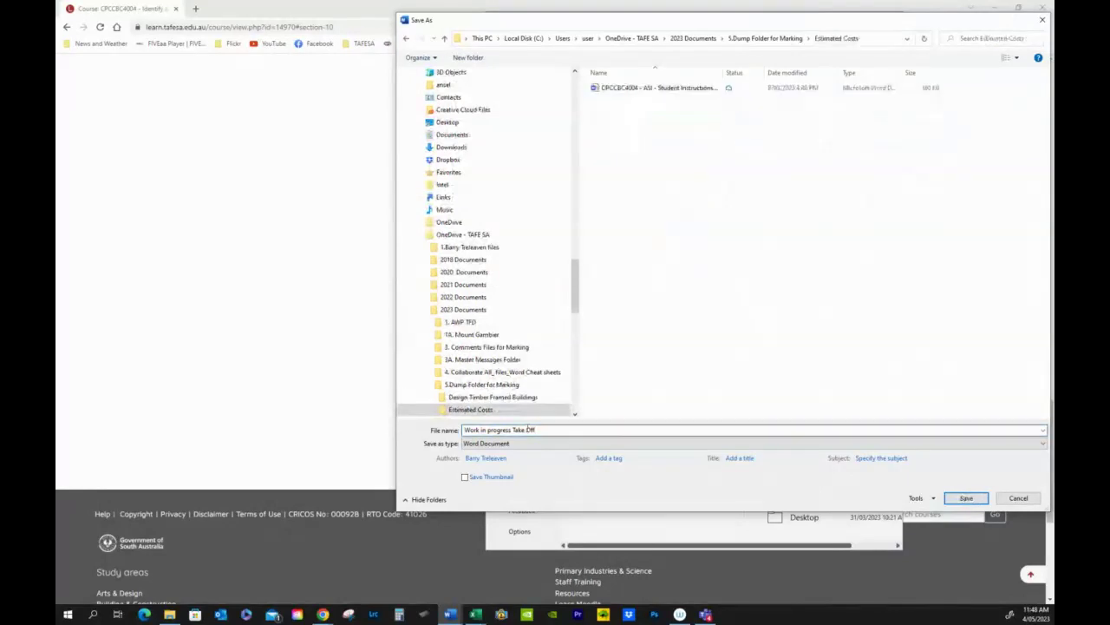
click(967, 498)
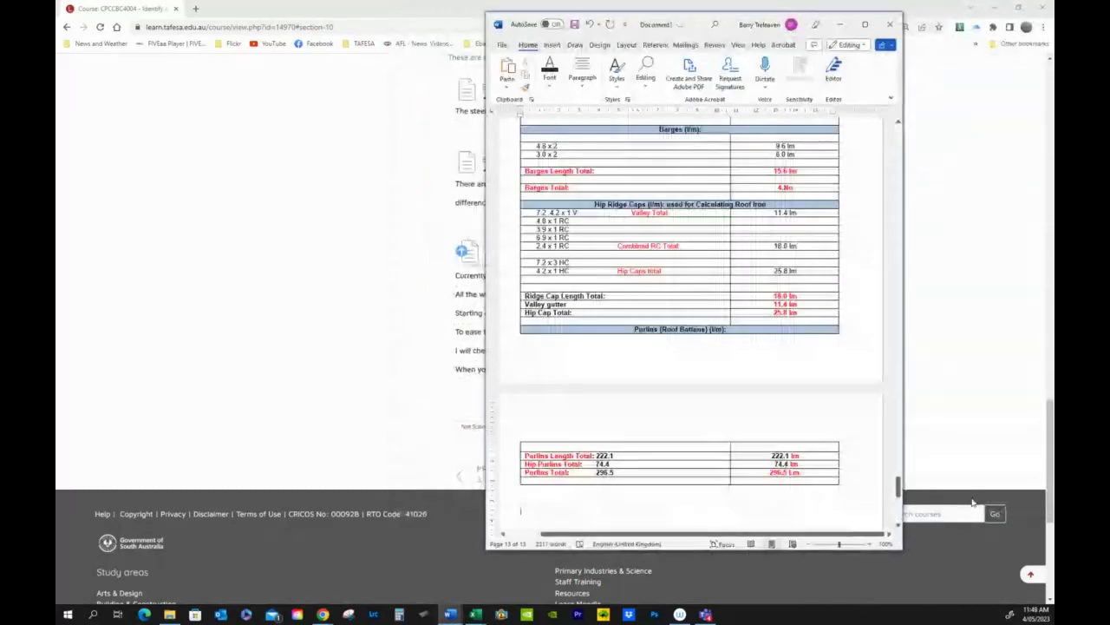
click(891, 26)
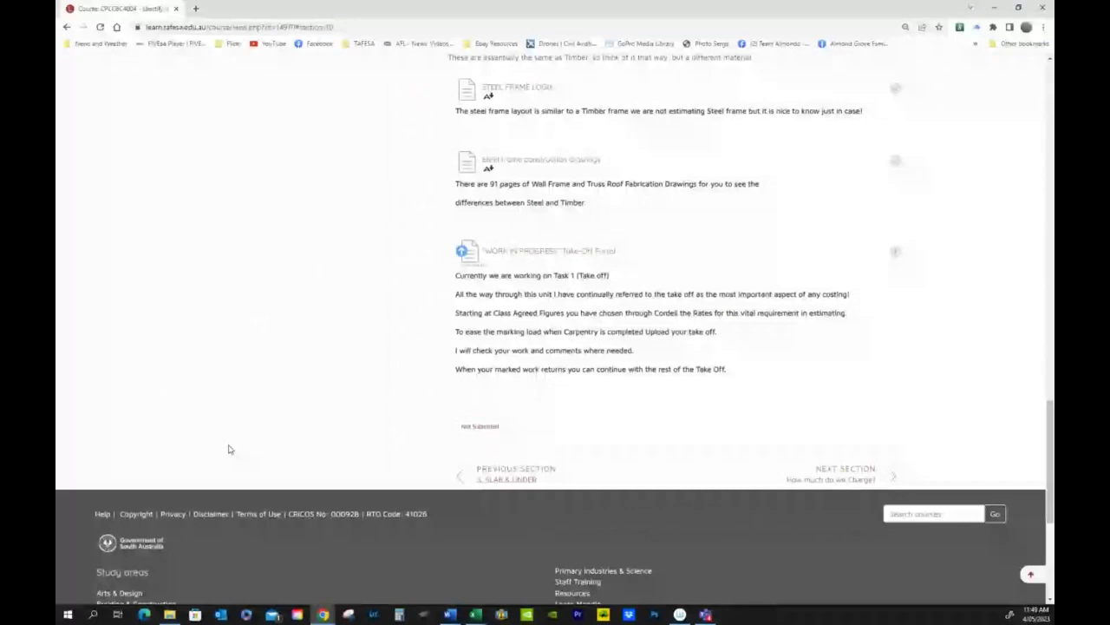
Open the "WORK IN PROGRESS" Take-Off Portal on the course page and start adding a file submission.
click(536, 252)
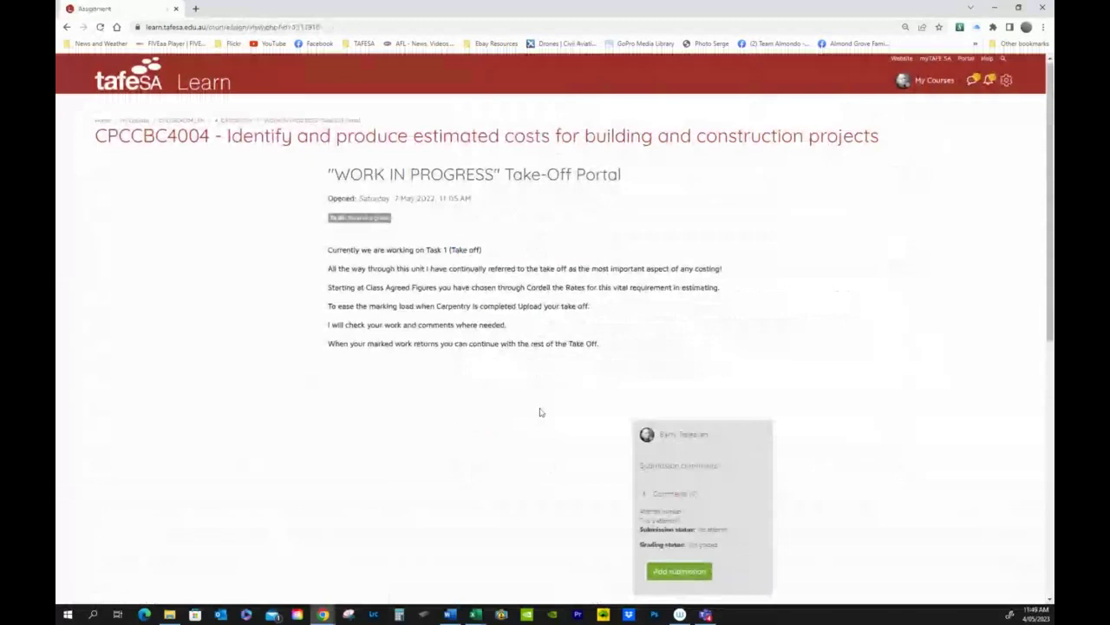
scroll(538, 412, down, 3)
click(671, 316)
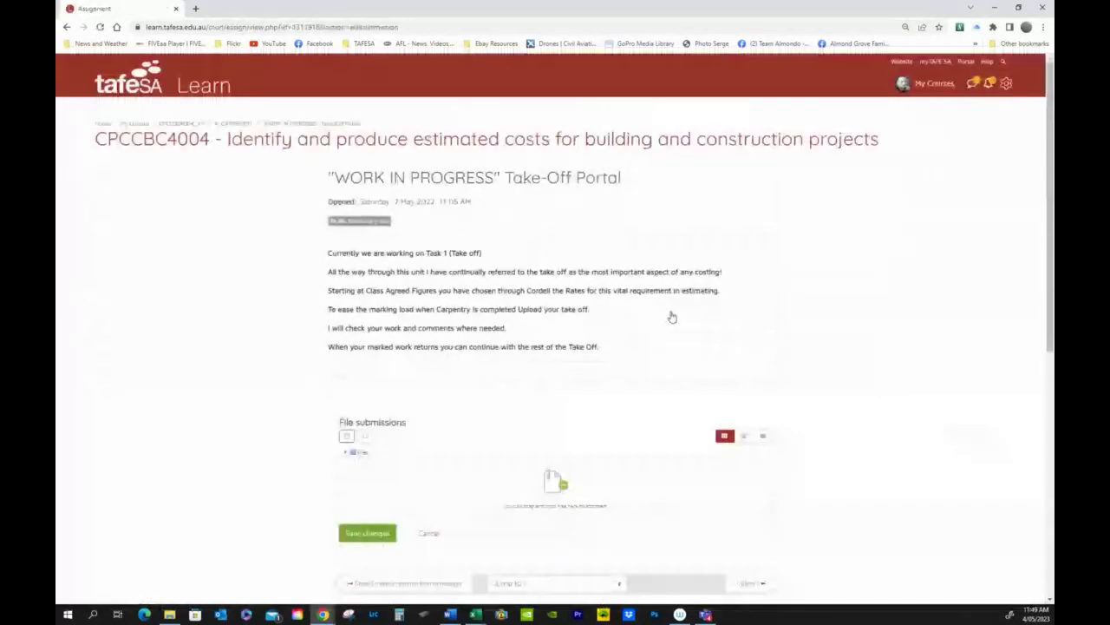
scroll(564, 429, down, 1)
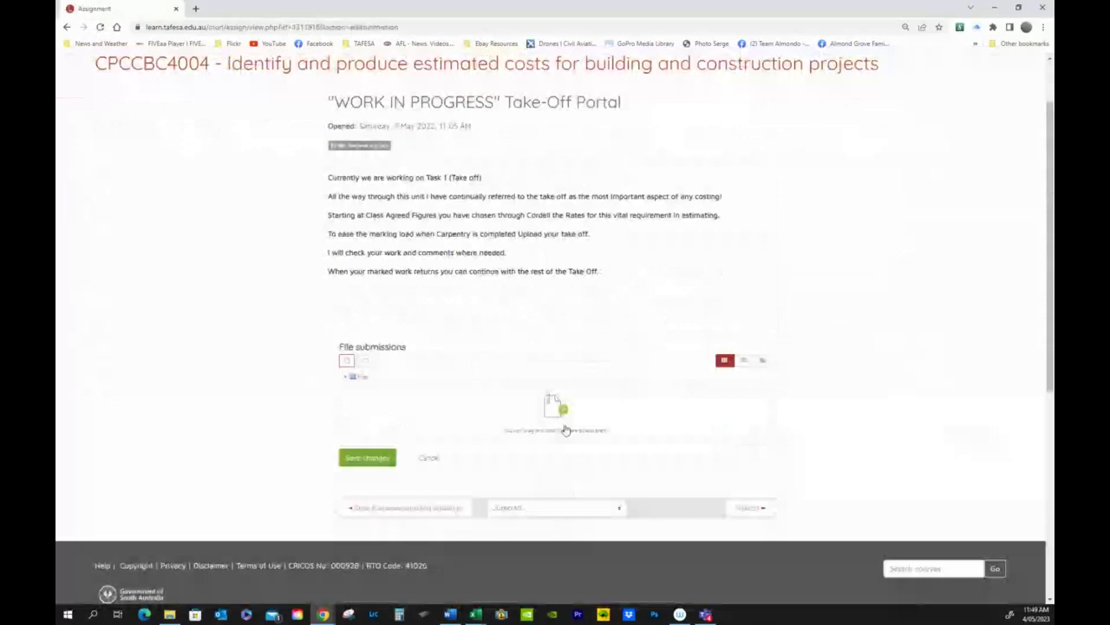
scroll(565, 430, down, 1)
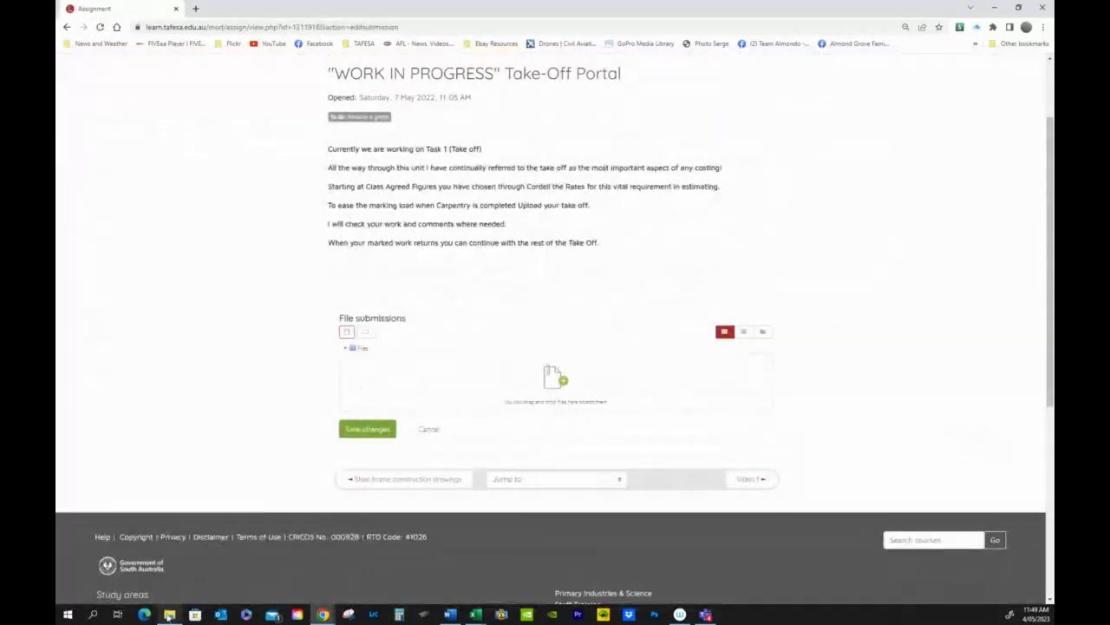
Switch to File Explorer and open the Estimated Costs folder in 5.Dump Folder for Marking under 2023 Documents.
click(170, 614)
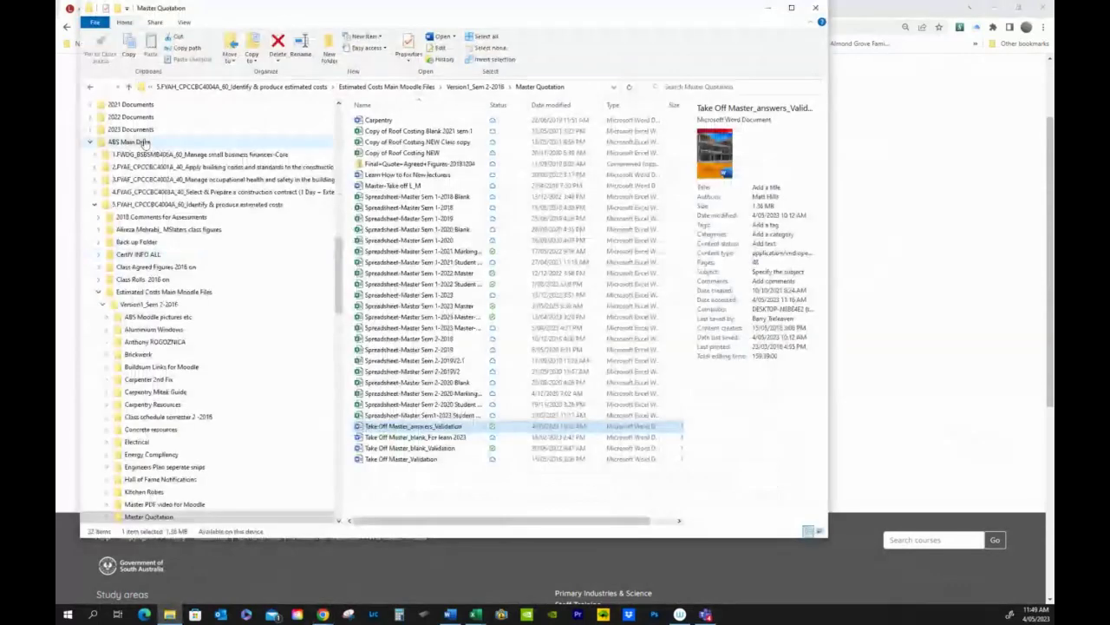
click(131, 129)
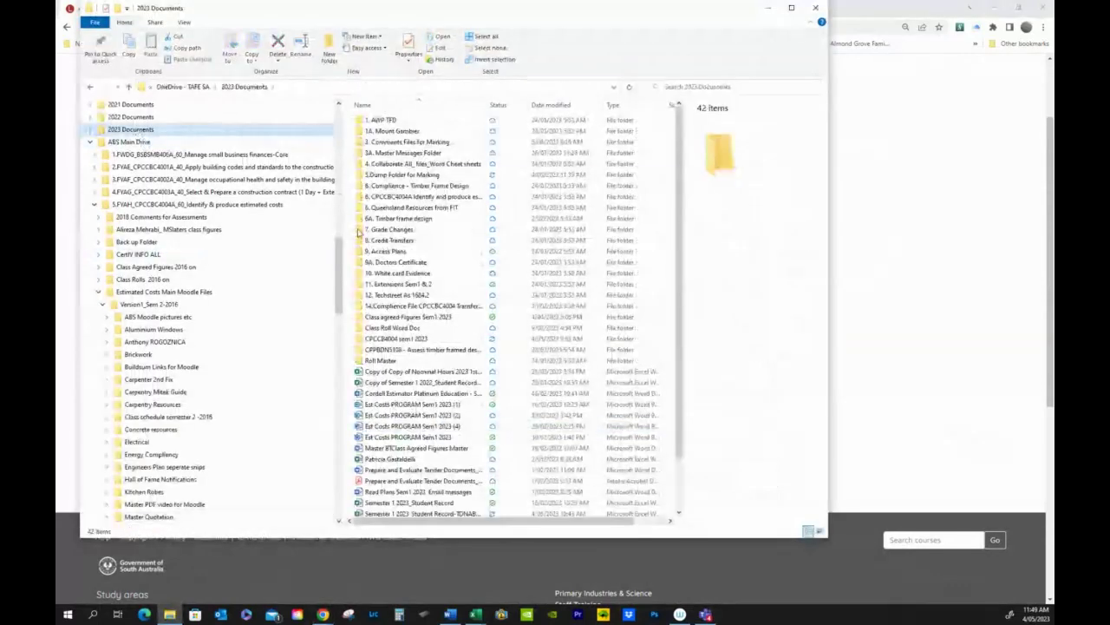
double_click(404, 175)
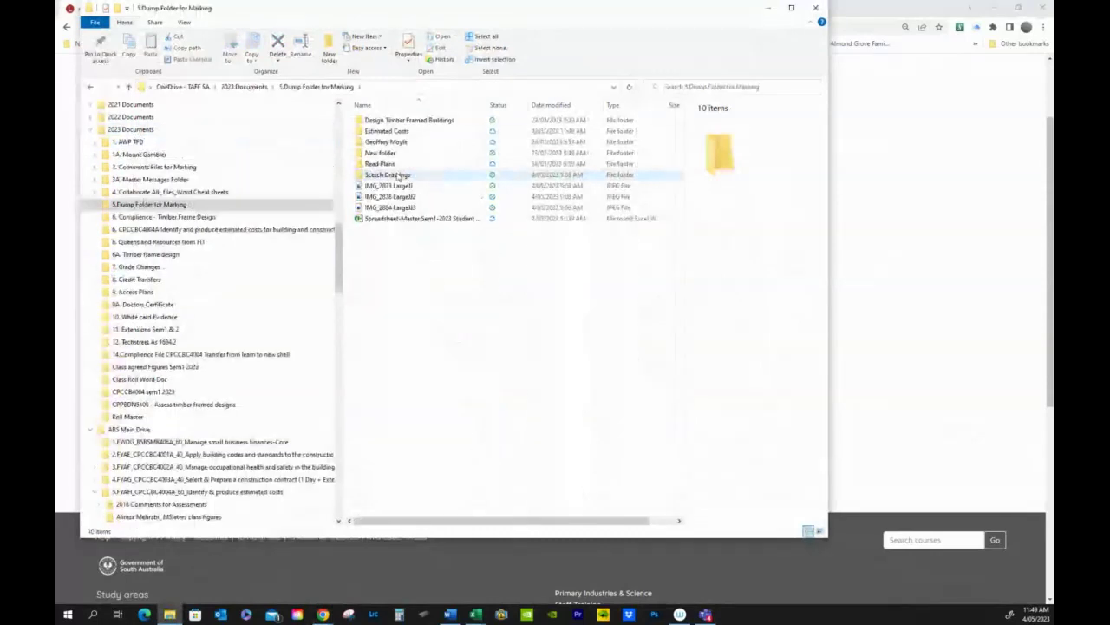
double_click(379, 132)
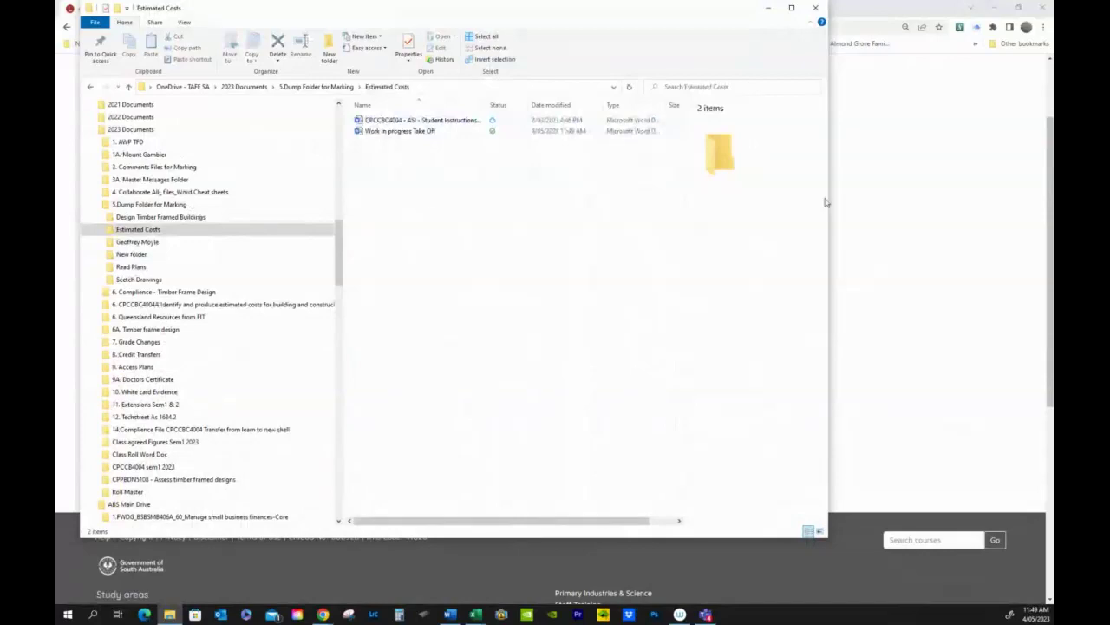
Narrow the folder window, place it beside the submission area, add the Work in progress Take Off file to the submission and save the changes.
drag(826, 202, 489, 258)
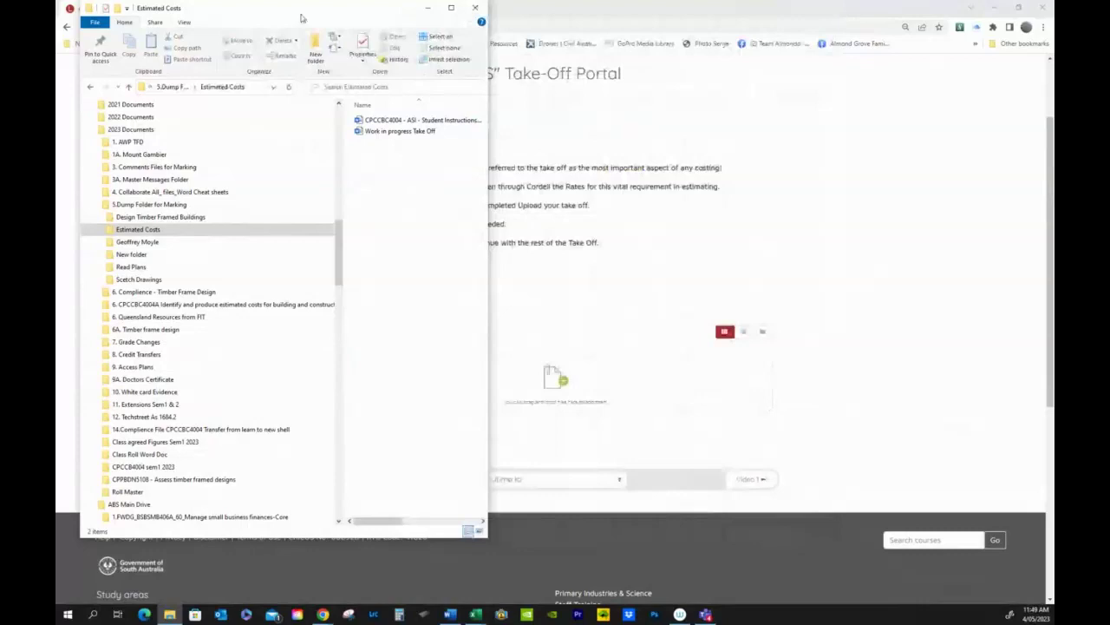
drag(301, 17, 842, 18)
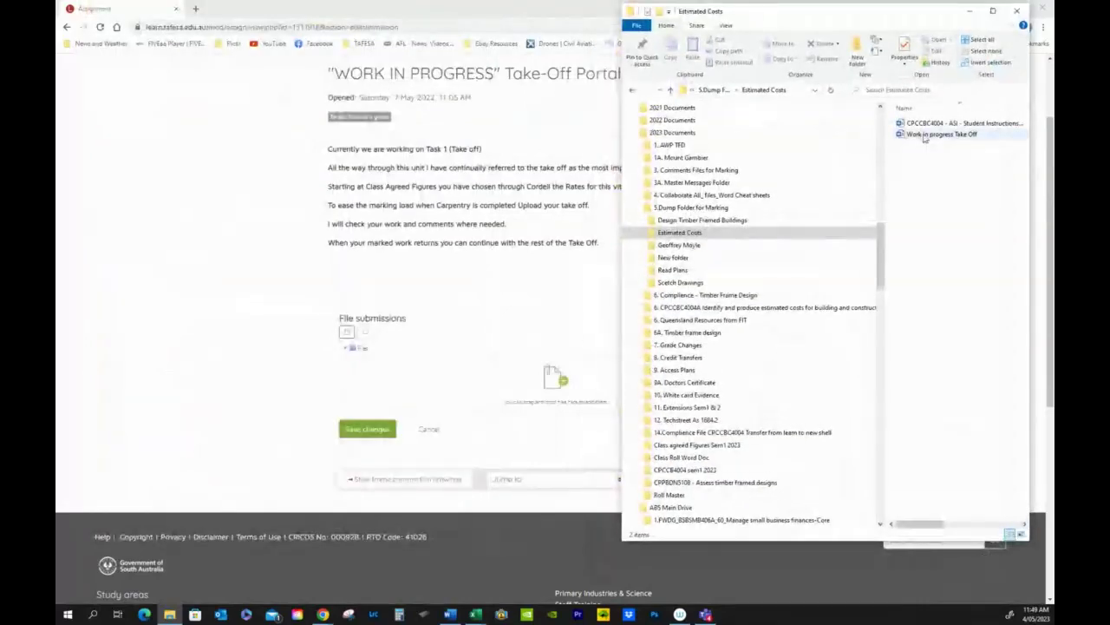
drag(924, 137, 386, 397)
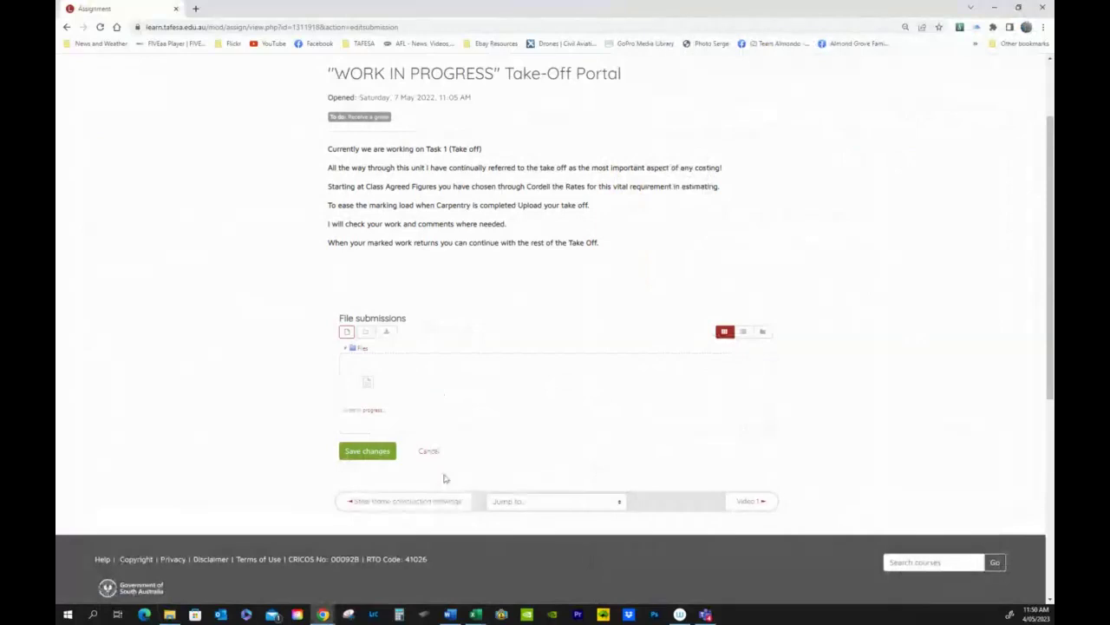
click(376, 452)
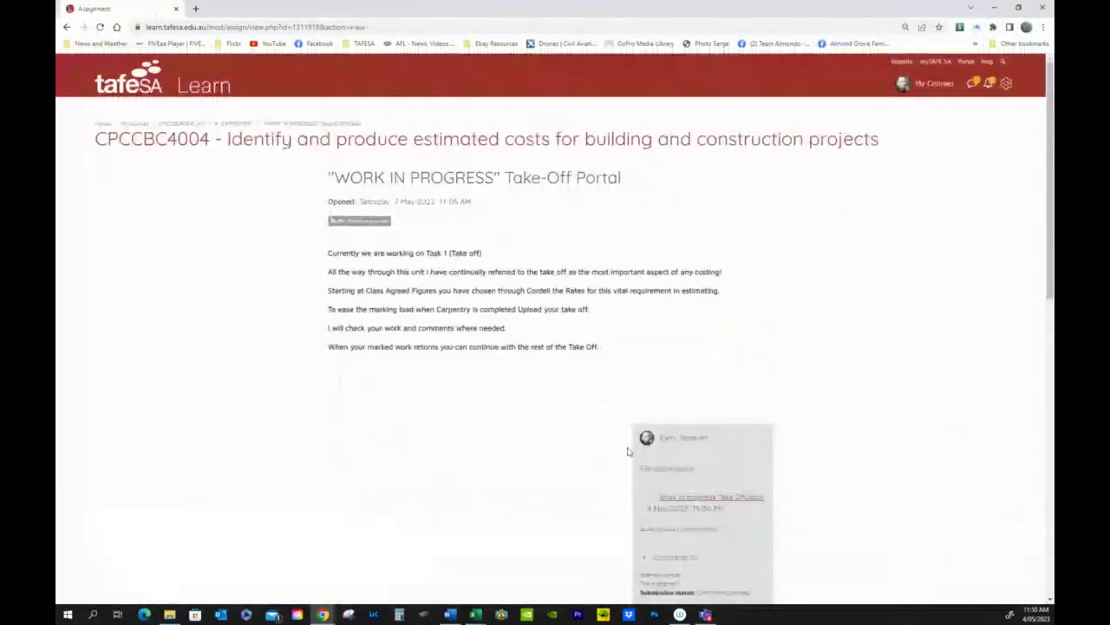
Remove the draft Take-Off submission from the portal and confirm the removal.
scroll(871, 454, down, 3)
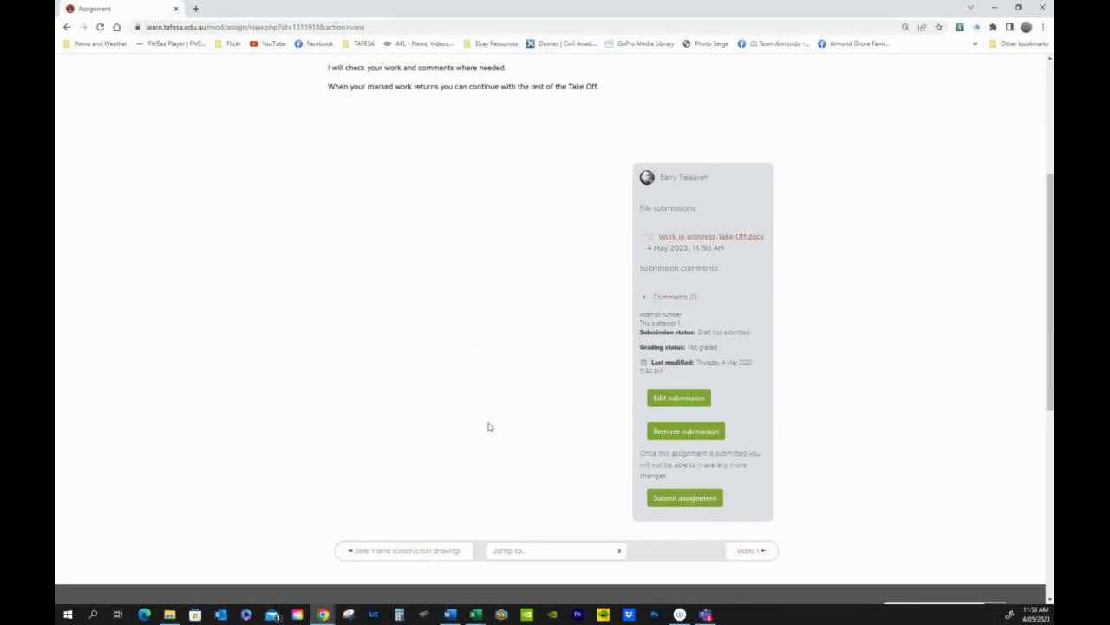
click(705, 434)
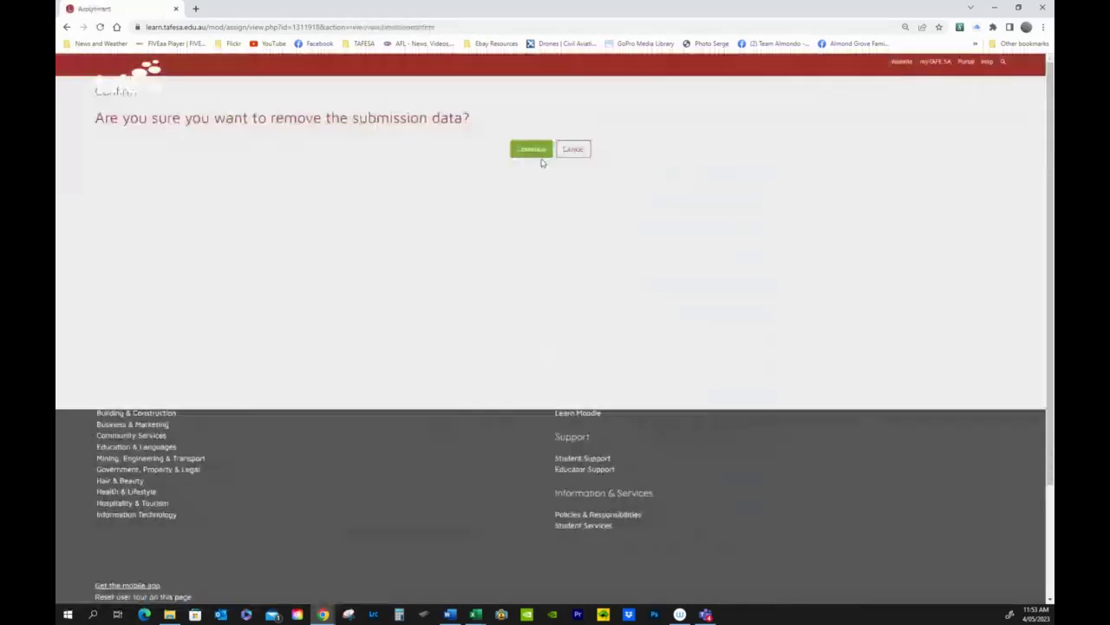
click(538, 151)
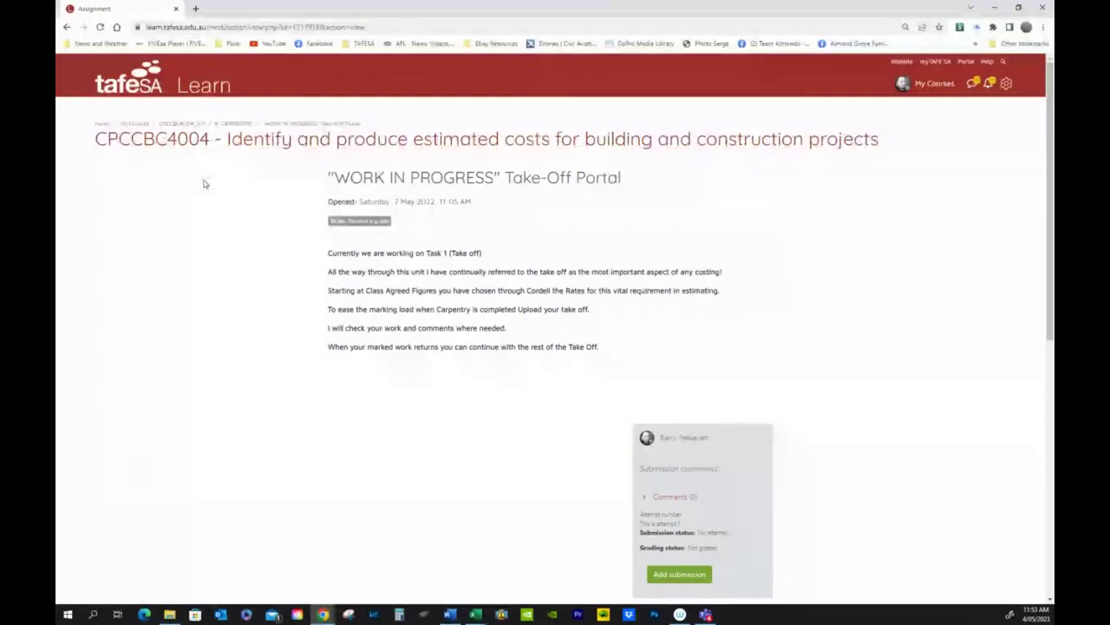
Return to the CPCCBC4004 course home and open section 5. OTHER TRADES.
click(176, 125)
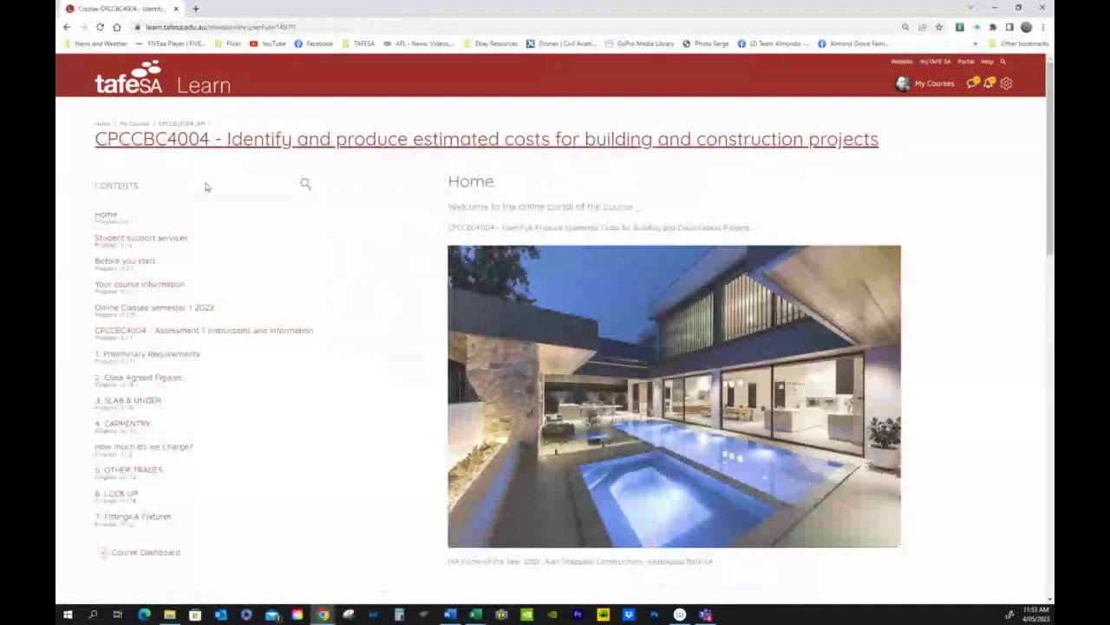
scroll(266, 298, down, 3)
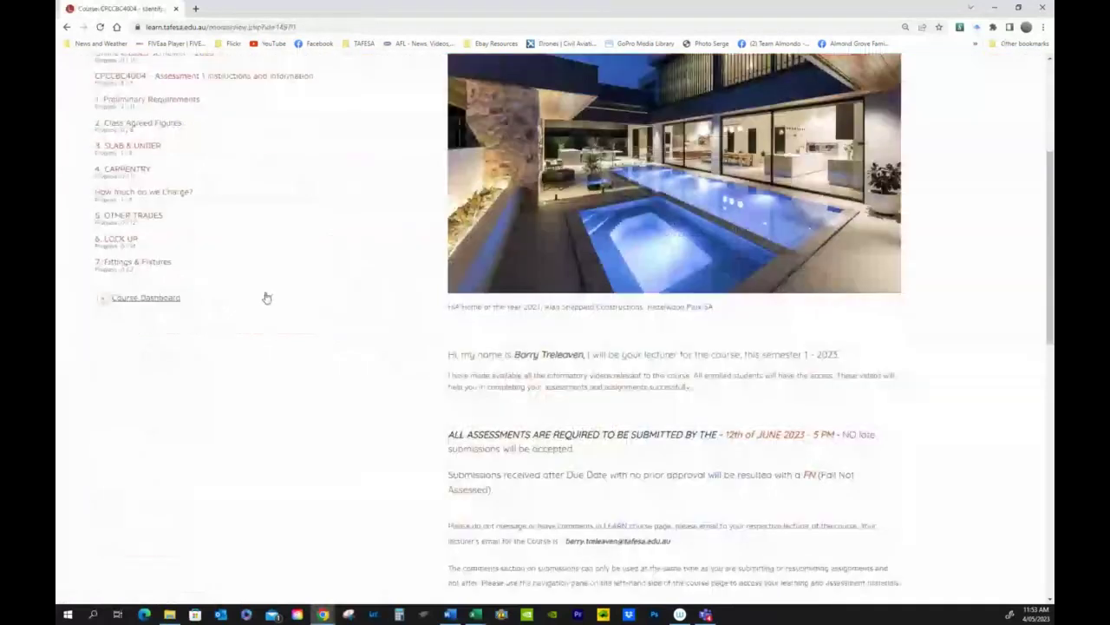
click(122, 211)
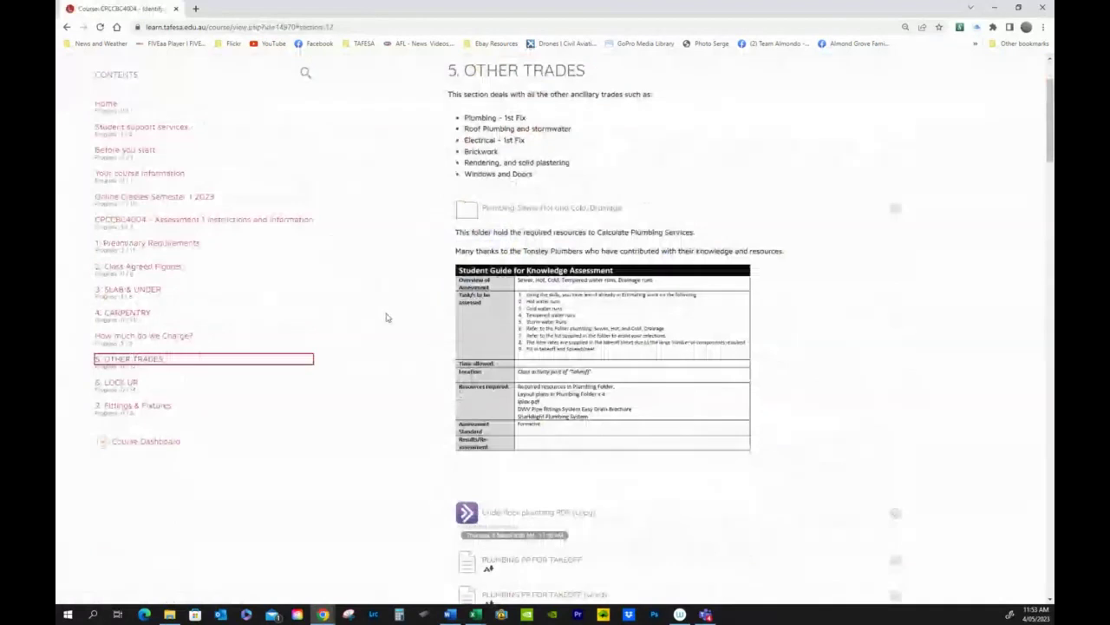
Review the Other Trades resources, from plumbing, electrical, brickwork and rendering through roof plumbing to windows and doors.
scroll(384, 315, up, 1)
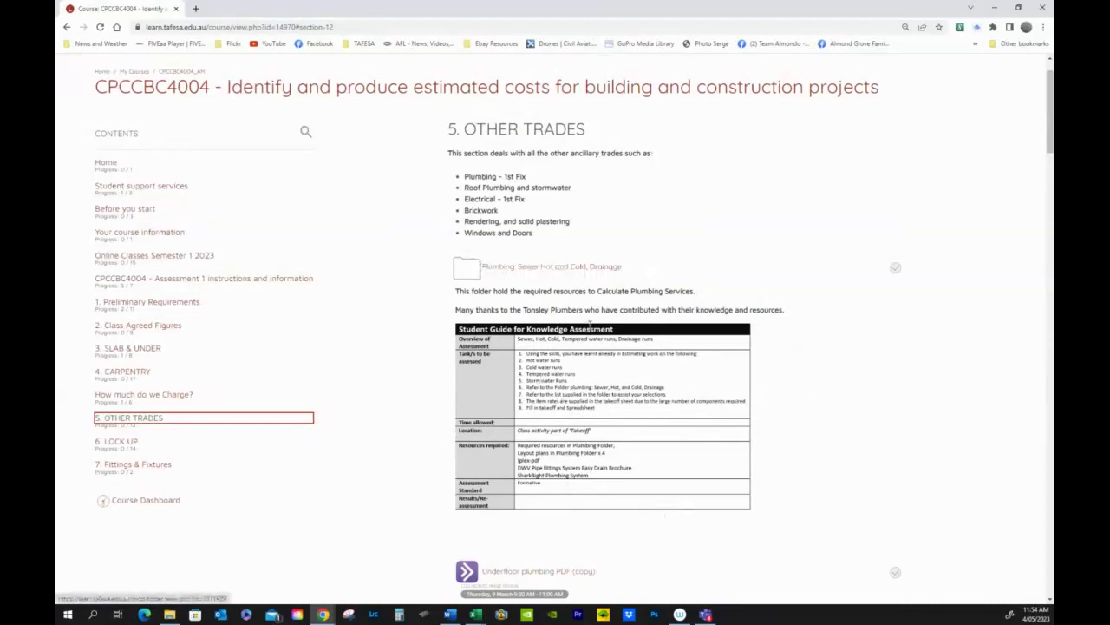
scroll(601, 364, down, 1)
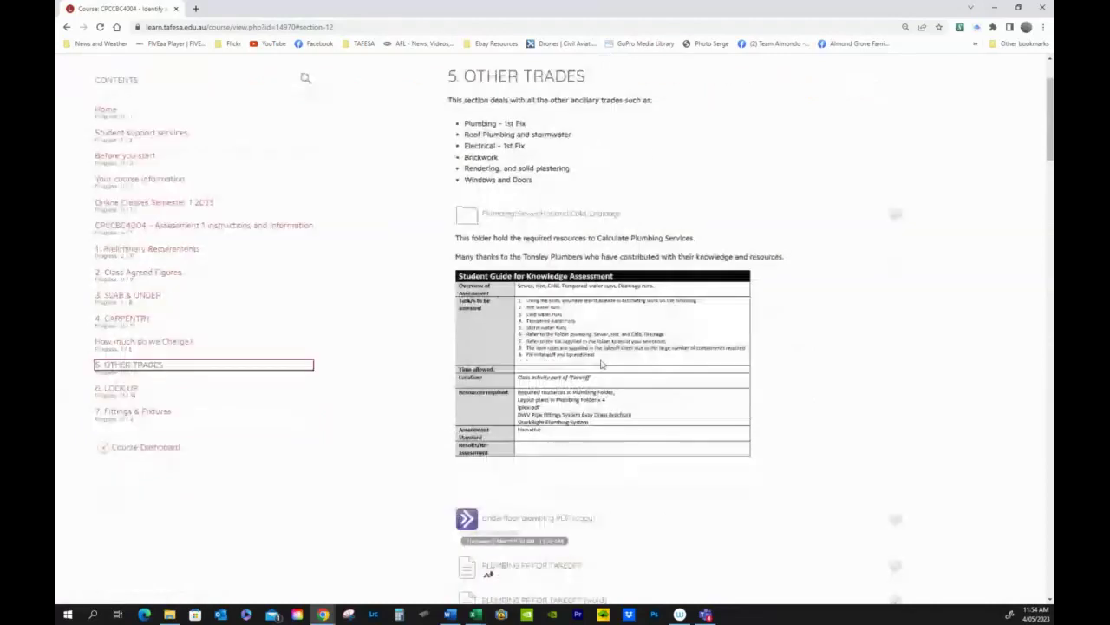
scroll(601, 365, down, 8)
scroll(601, 364, down, 2)
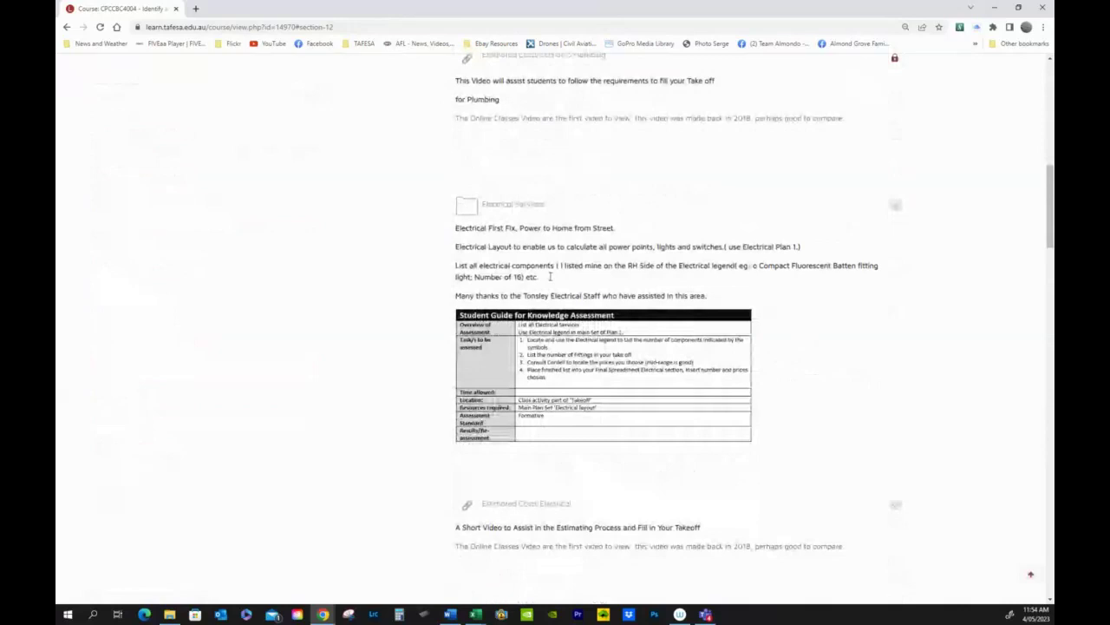
scroll(550, 276, down, 7)
scroll(550, 276, down, 1)
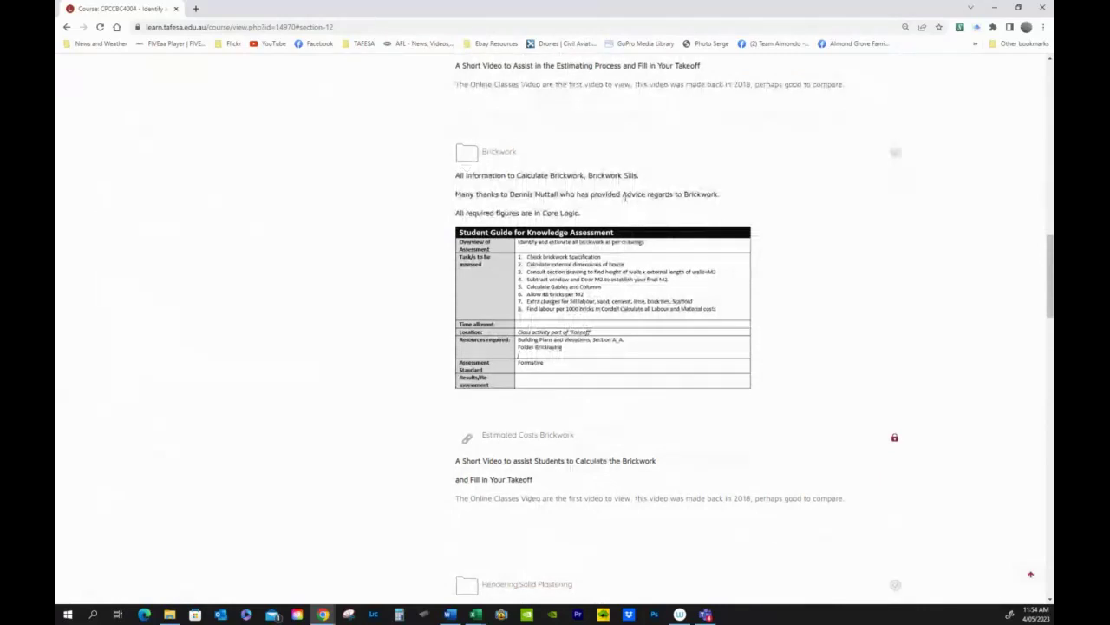
scroll(656, 275, down, 3)
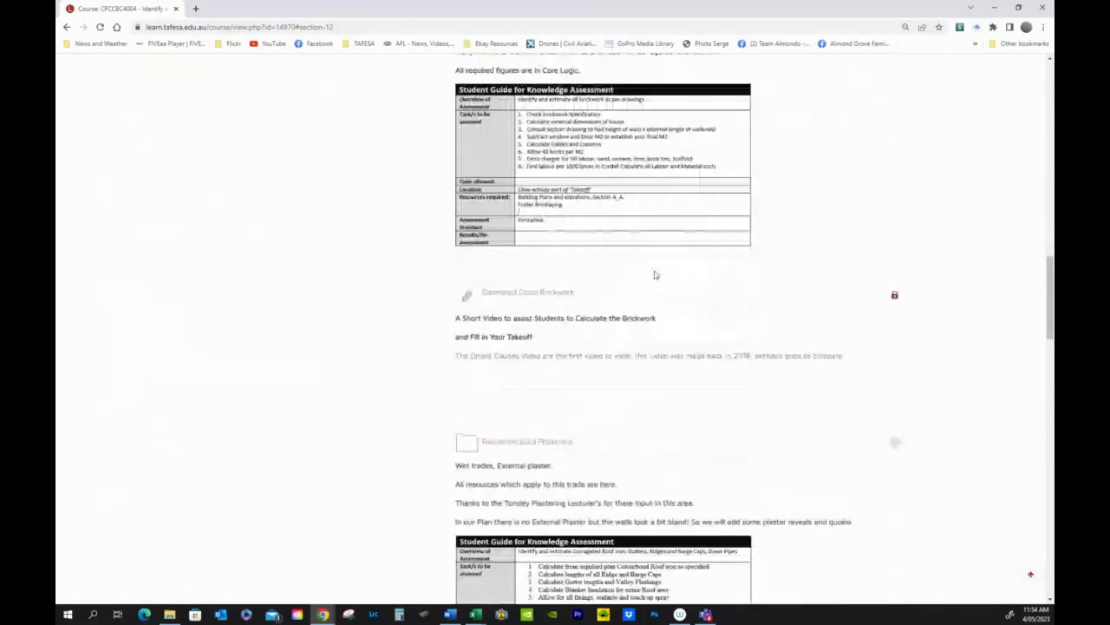
scroll(656, 275, down, 7)
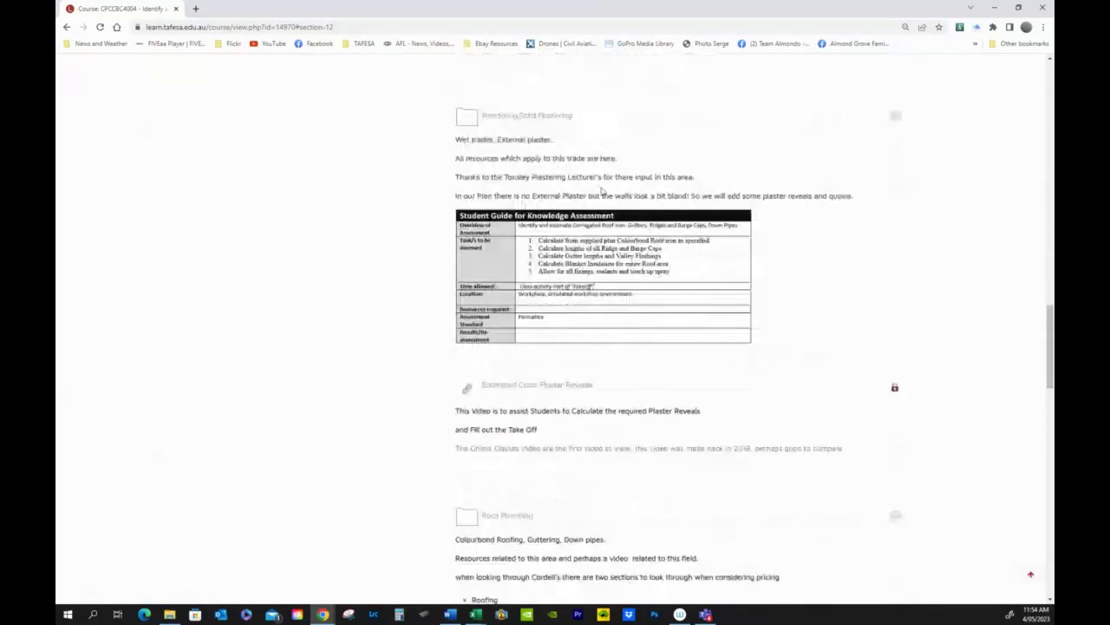
scroll(611, 252, down, 5)
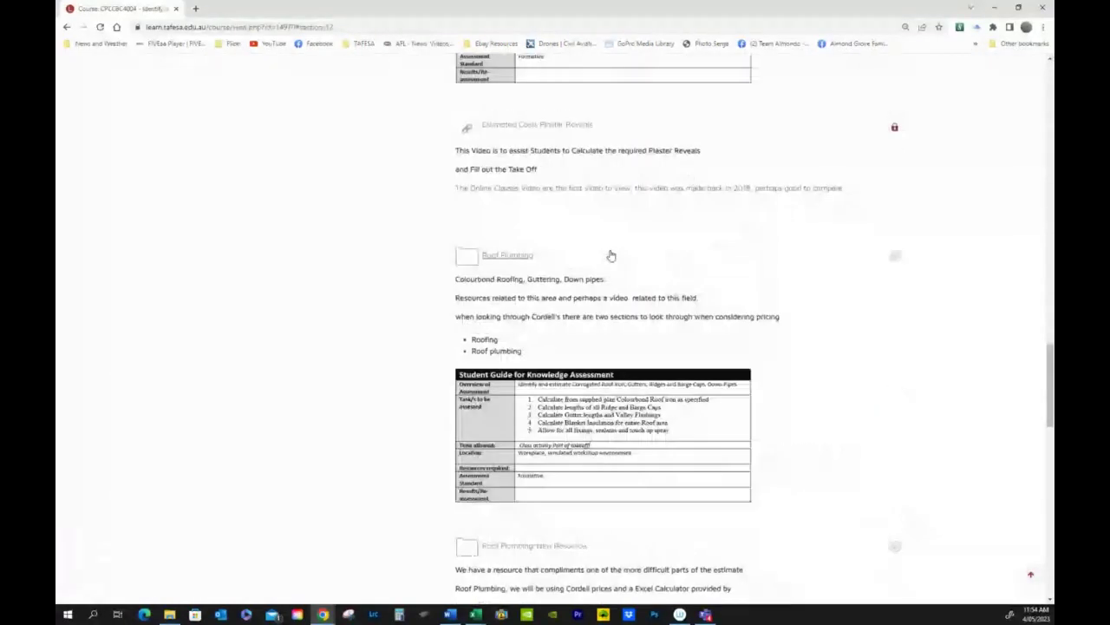
scroll(822, 226, down, 3)
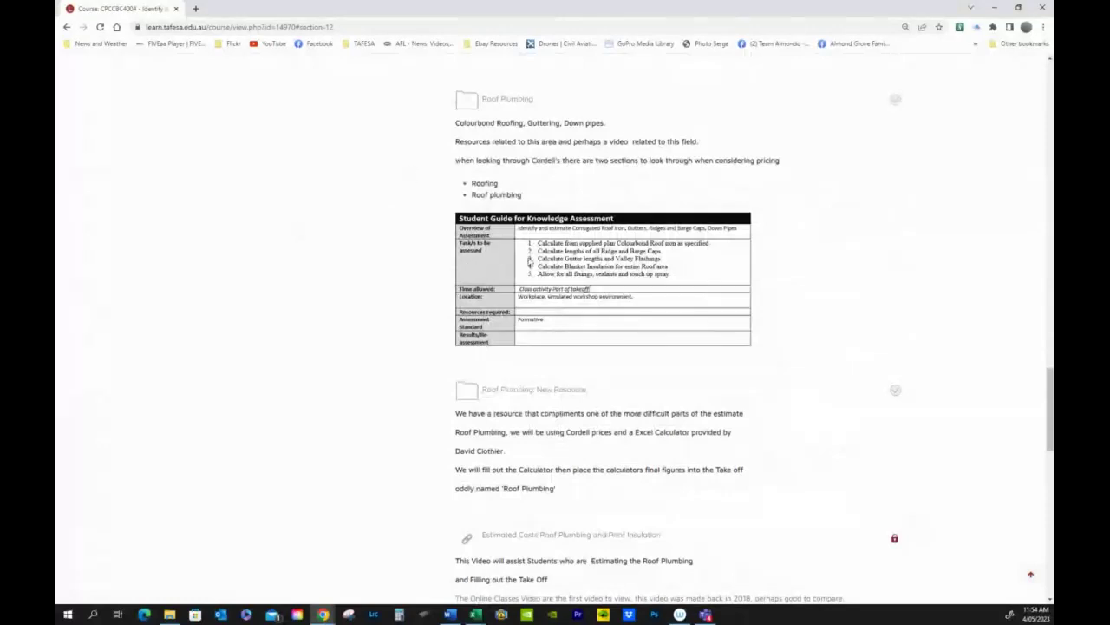
scroll(529, 260, down, 3)
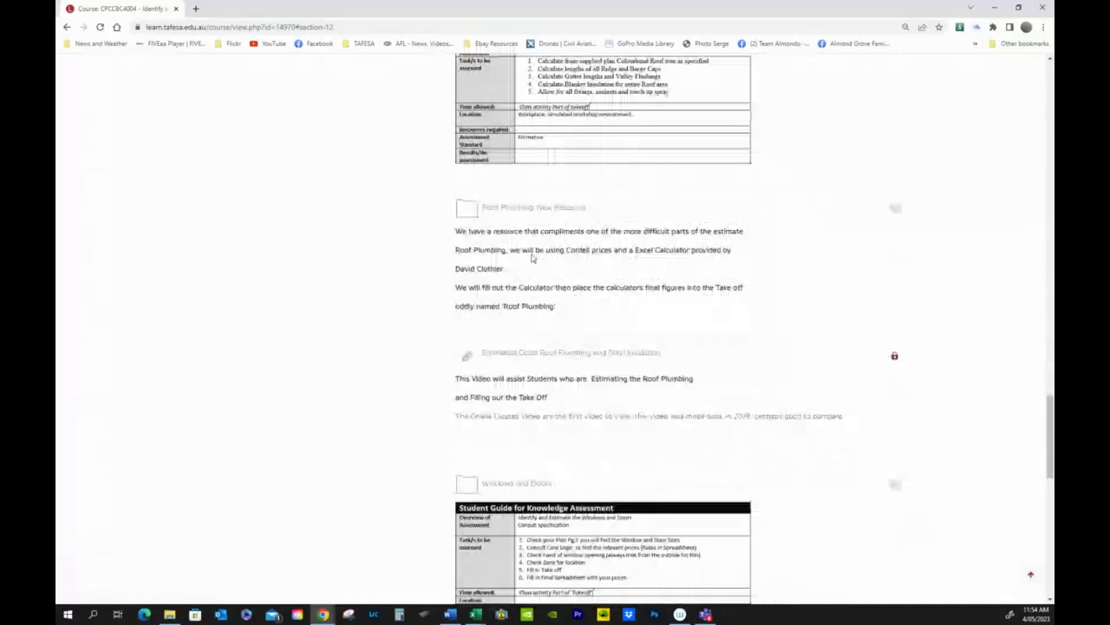
scroll(532, 258, down, 3)
scroll(532, 258, down, 2)
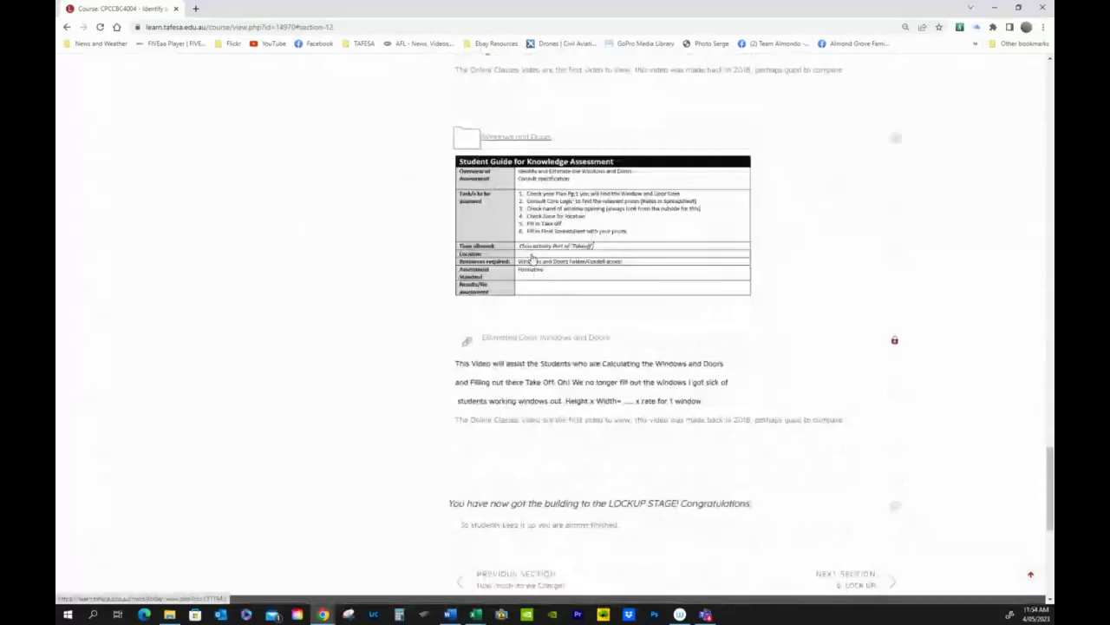
scroll(533, 257, down, 1)
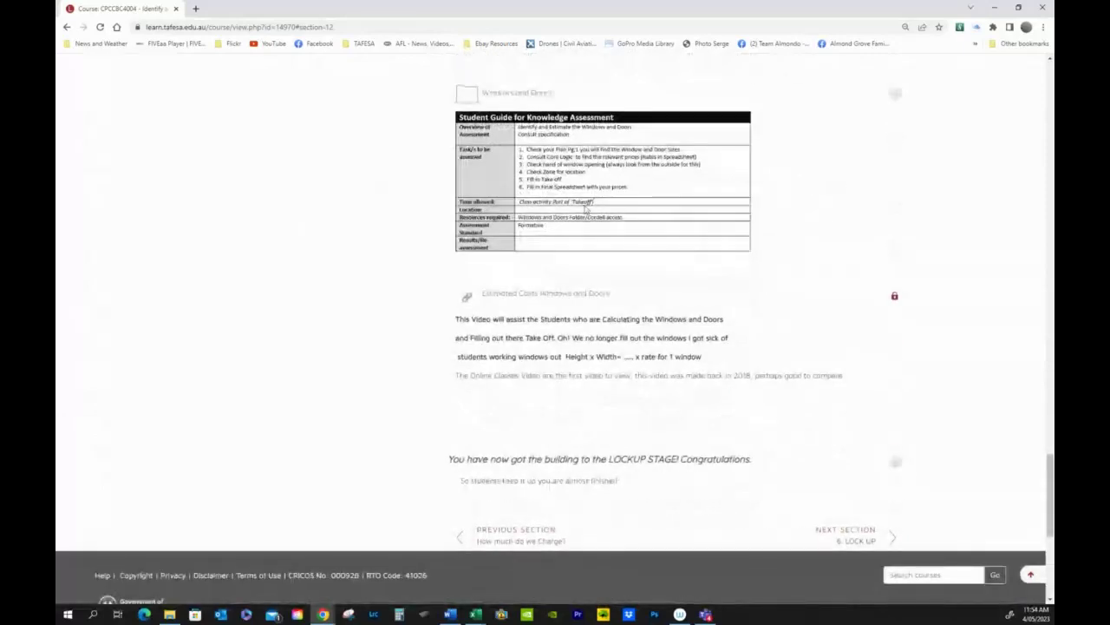